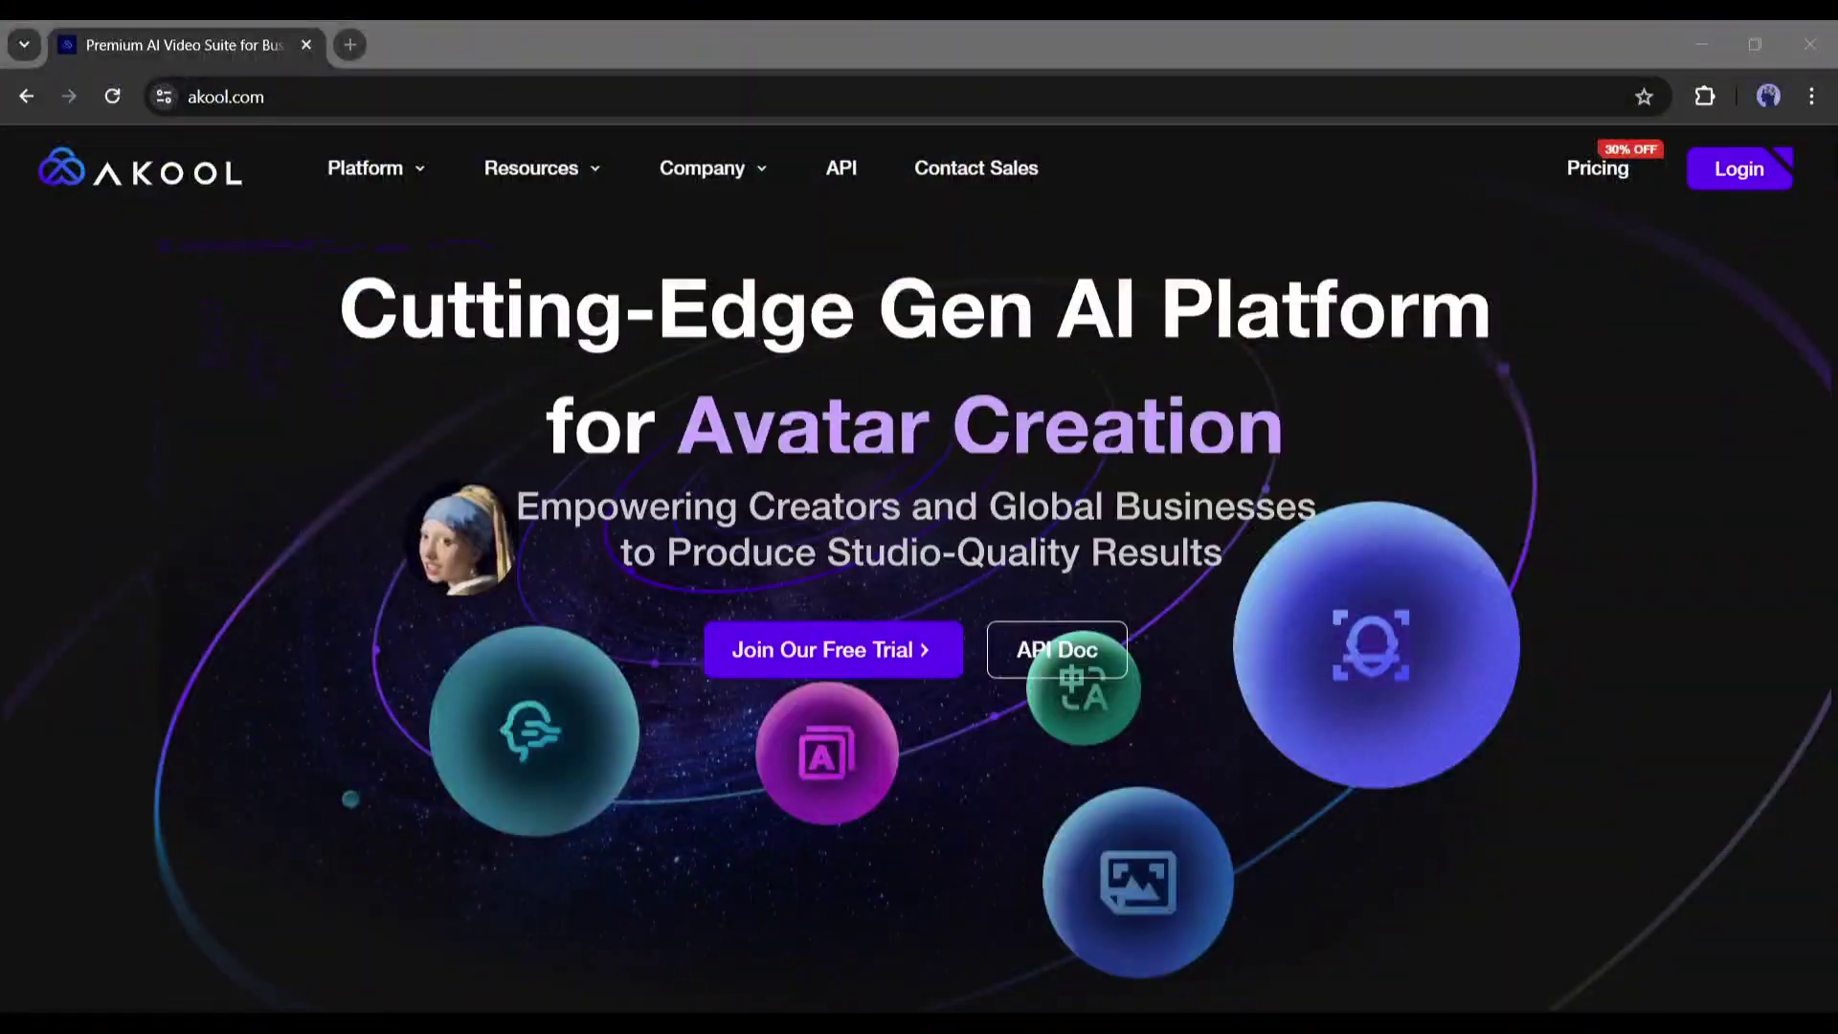
scroll(542, 849, down, 4)
scroll(542, 848, down, 5)
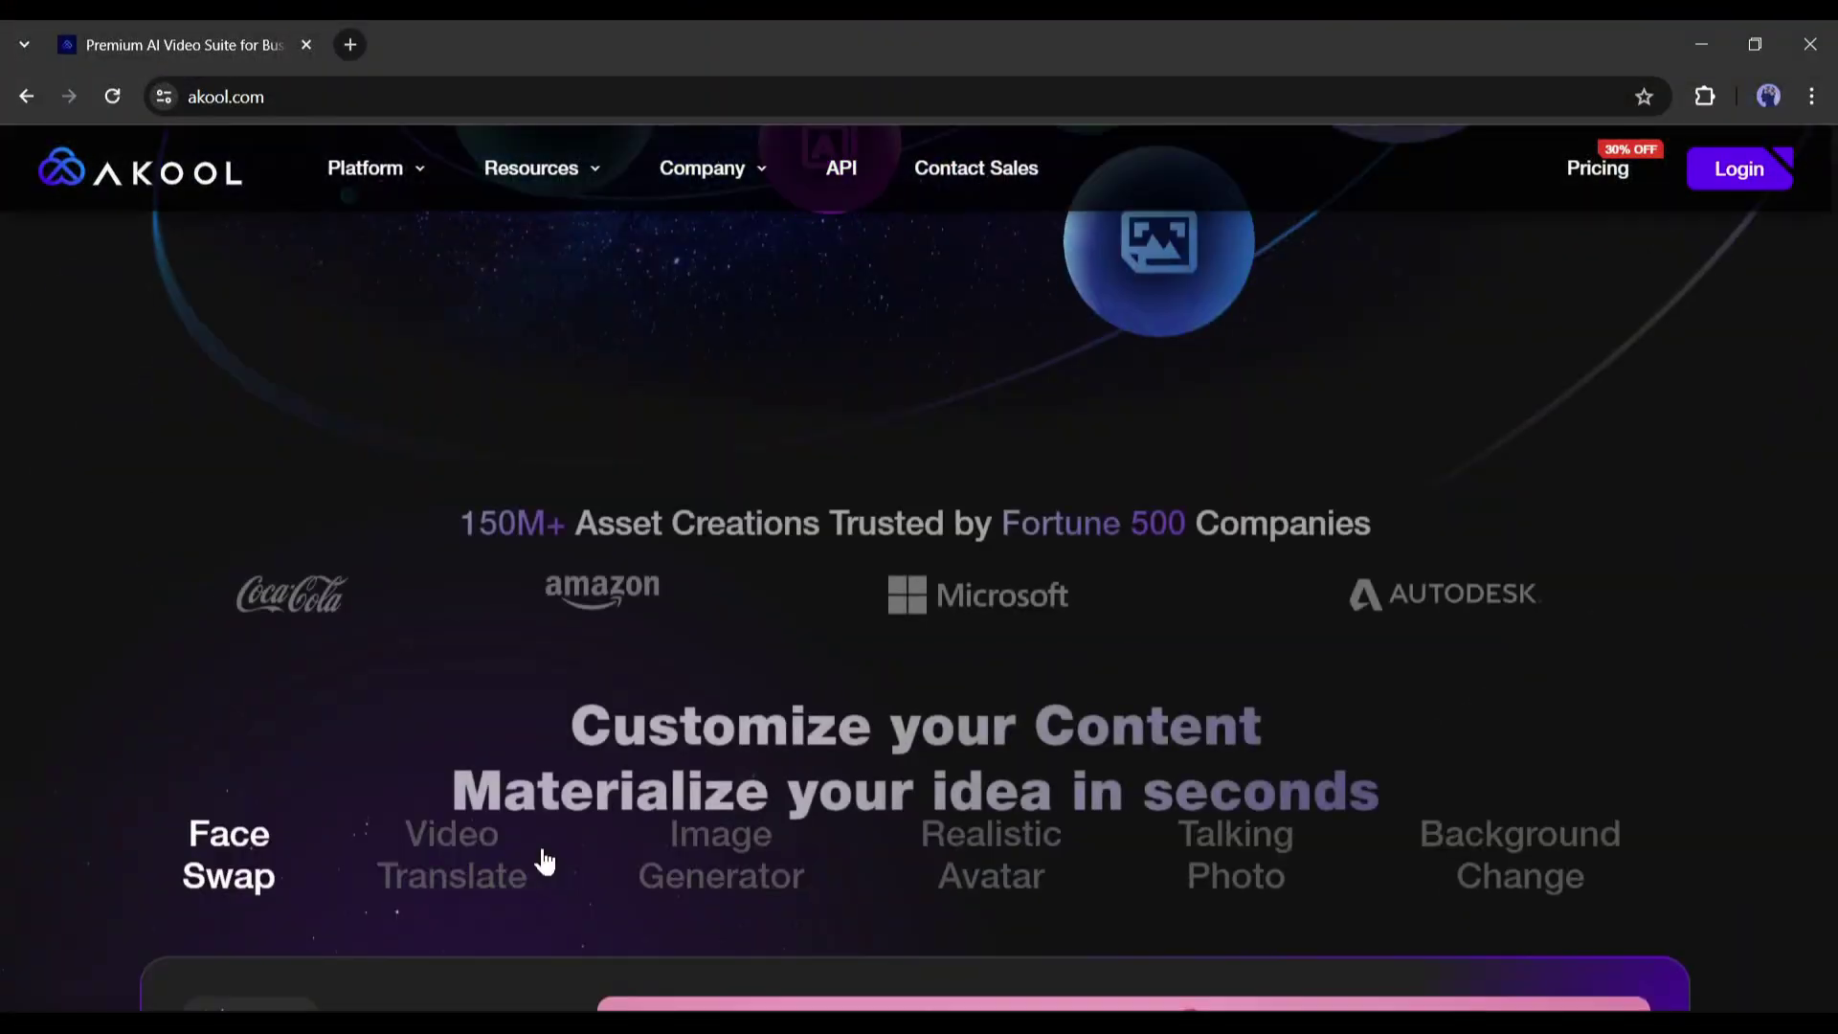
scroll(537, 849, down, 5)
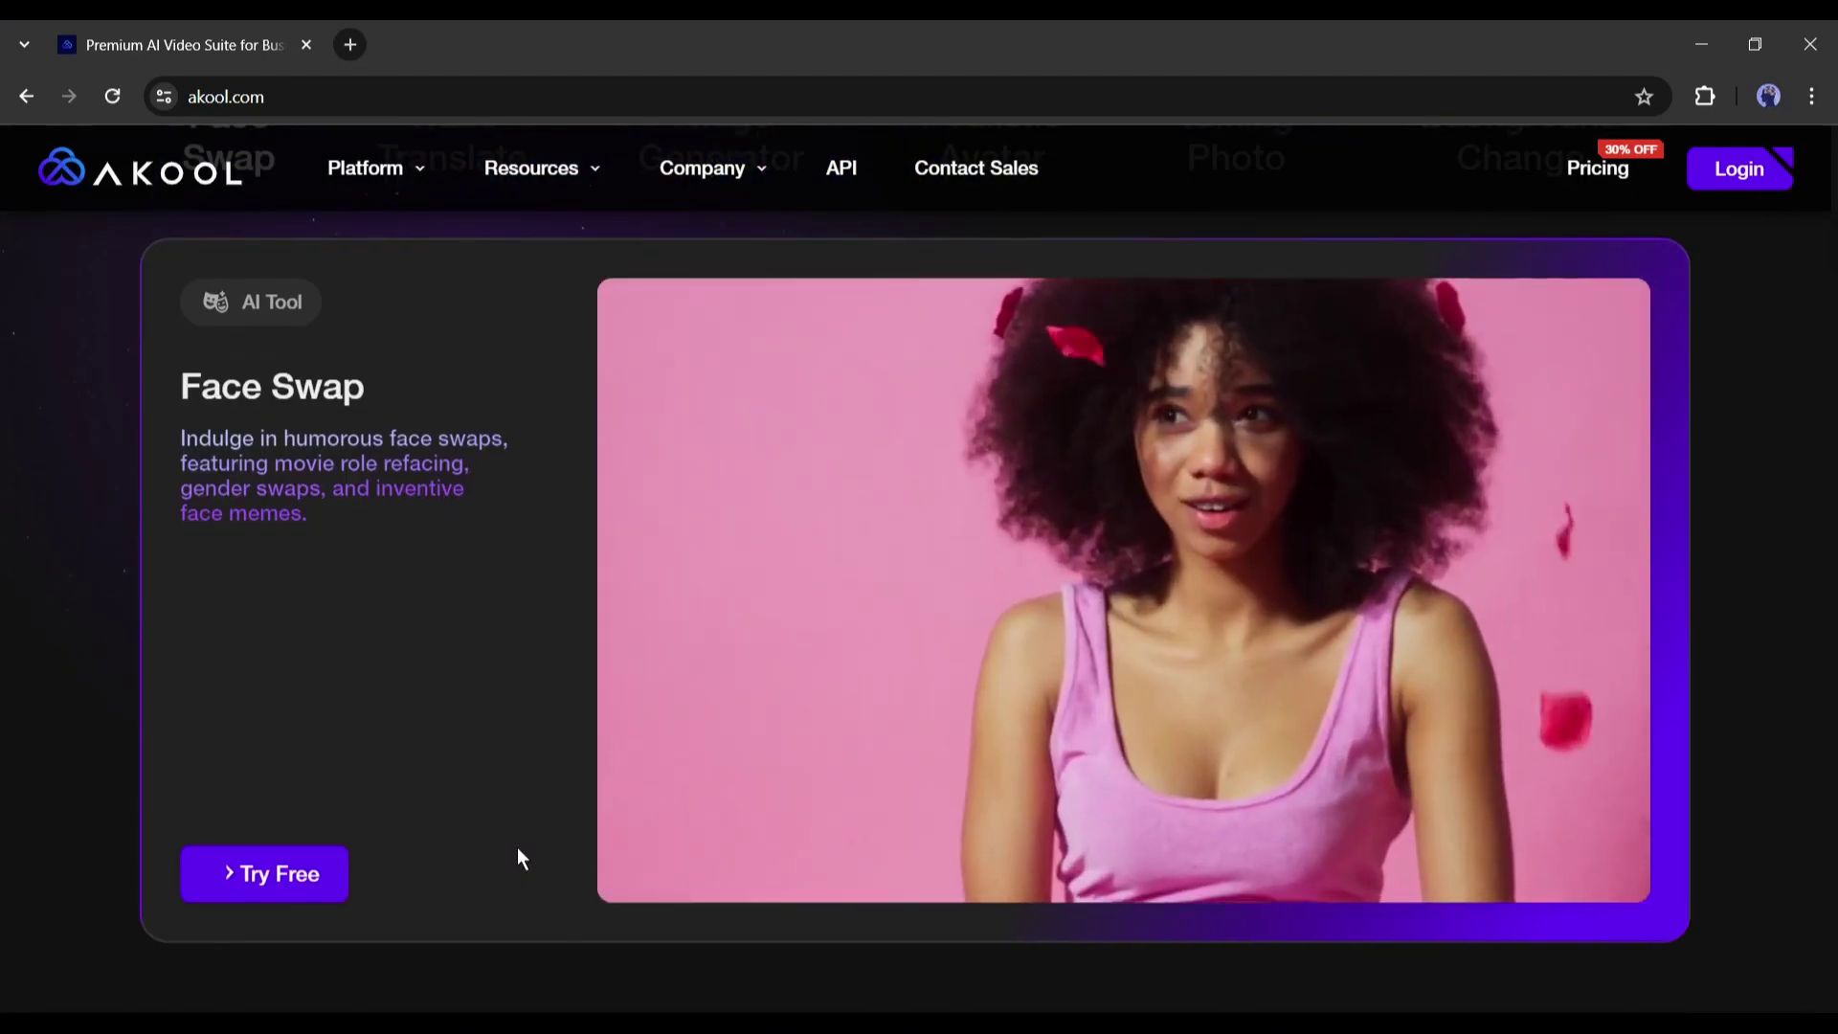
scroll(517, 847, up, 6)
scroll(448, 418, down, 4)
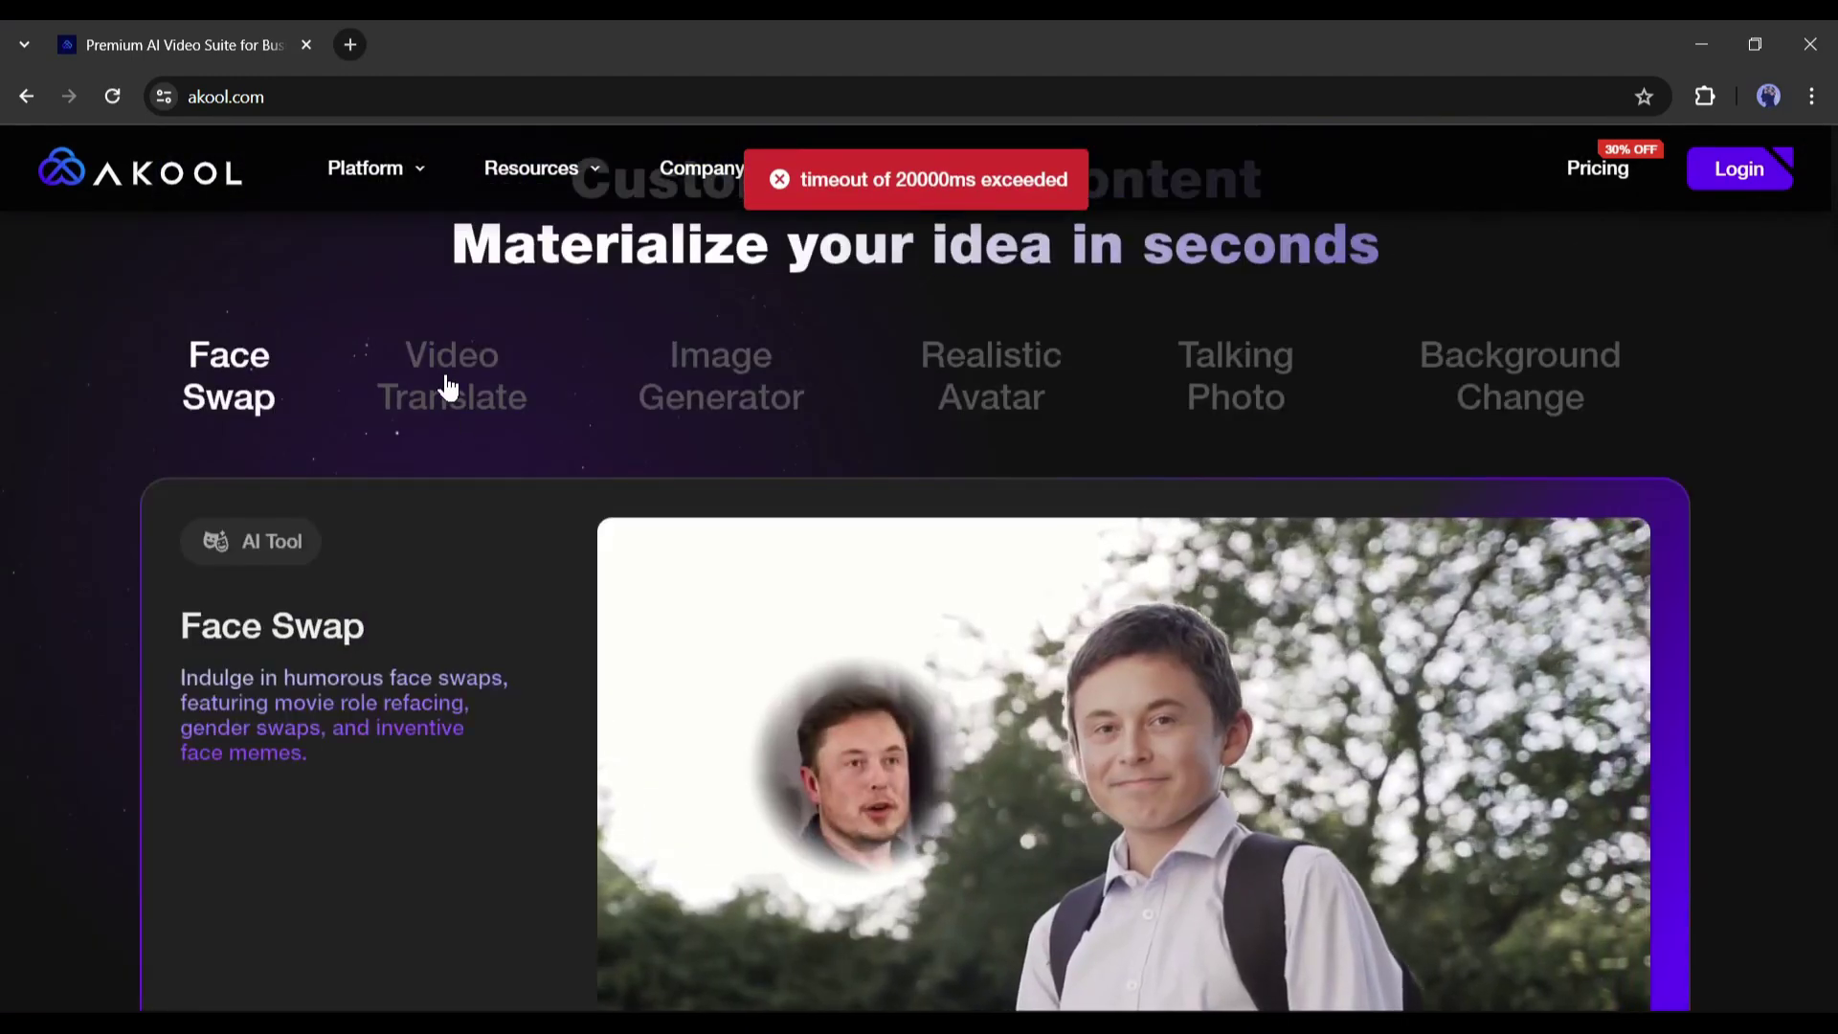
click(445, 393)
click(721, 390)
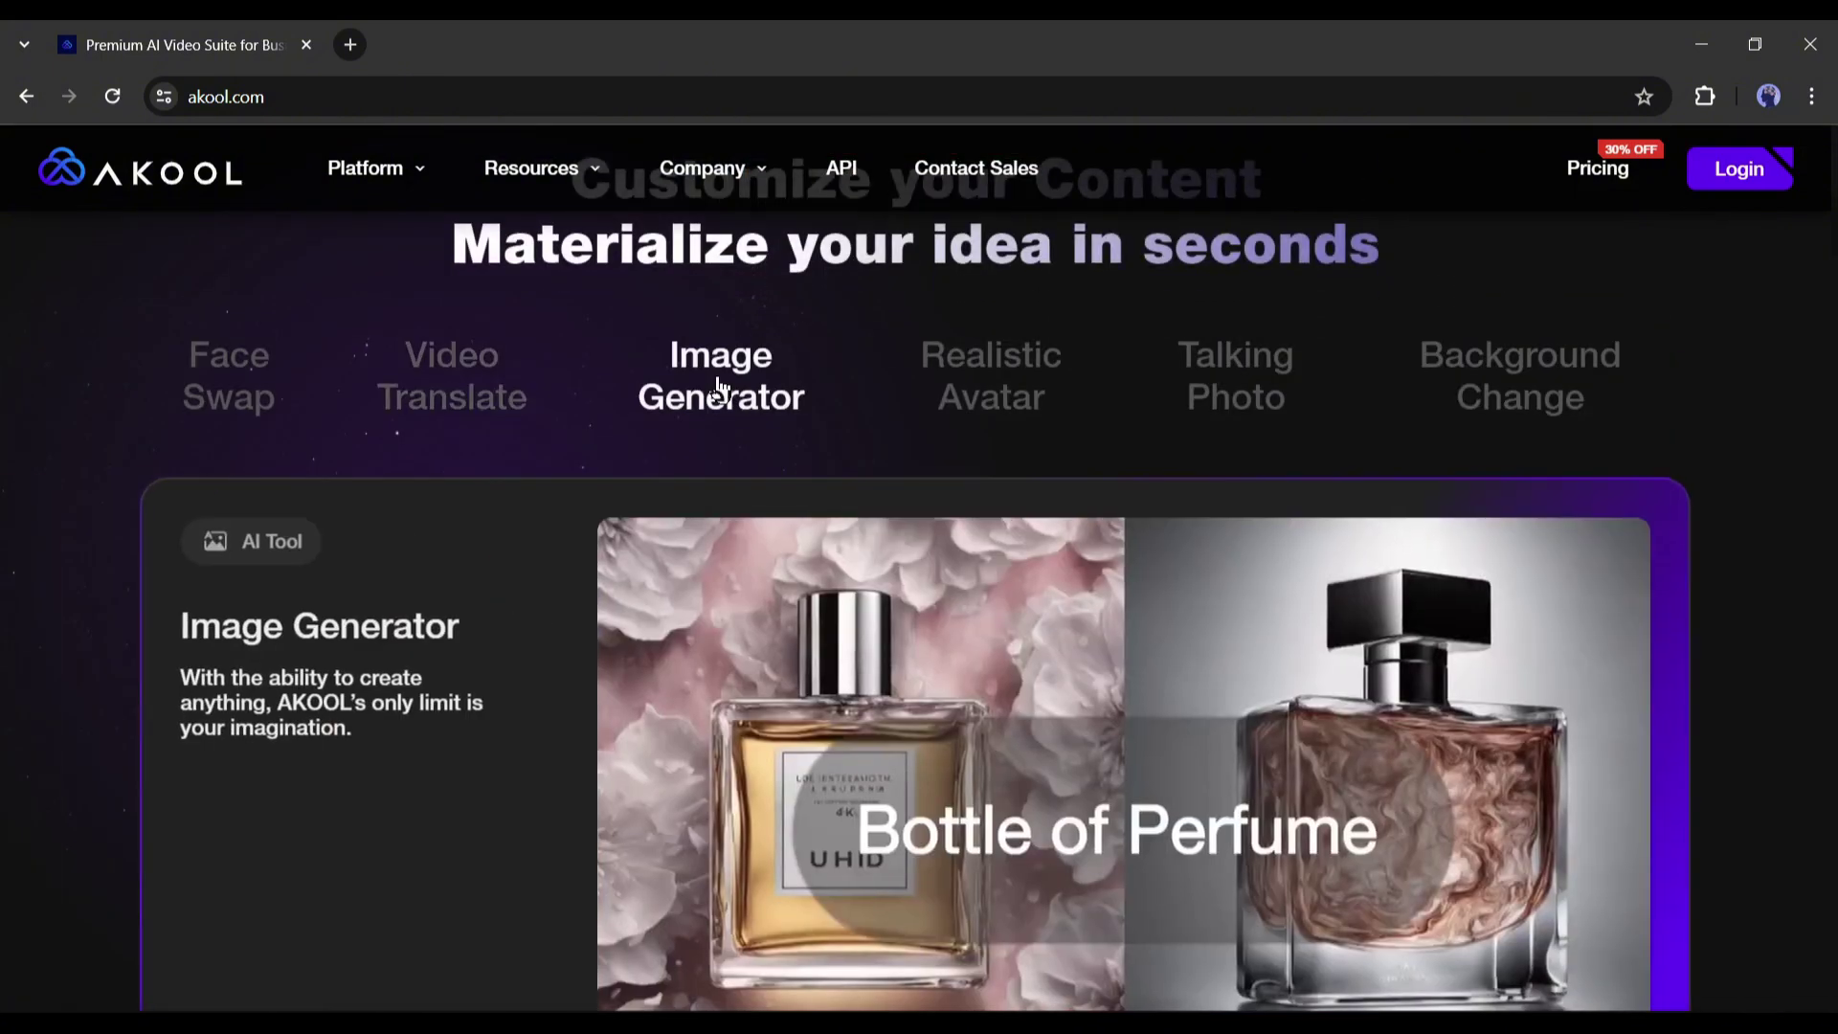
scroll(967, 371, down, 3)
scroll(957, 411, down, 1)
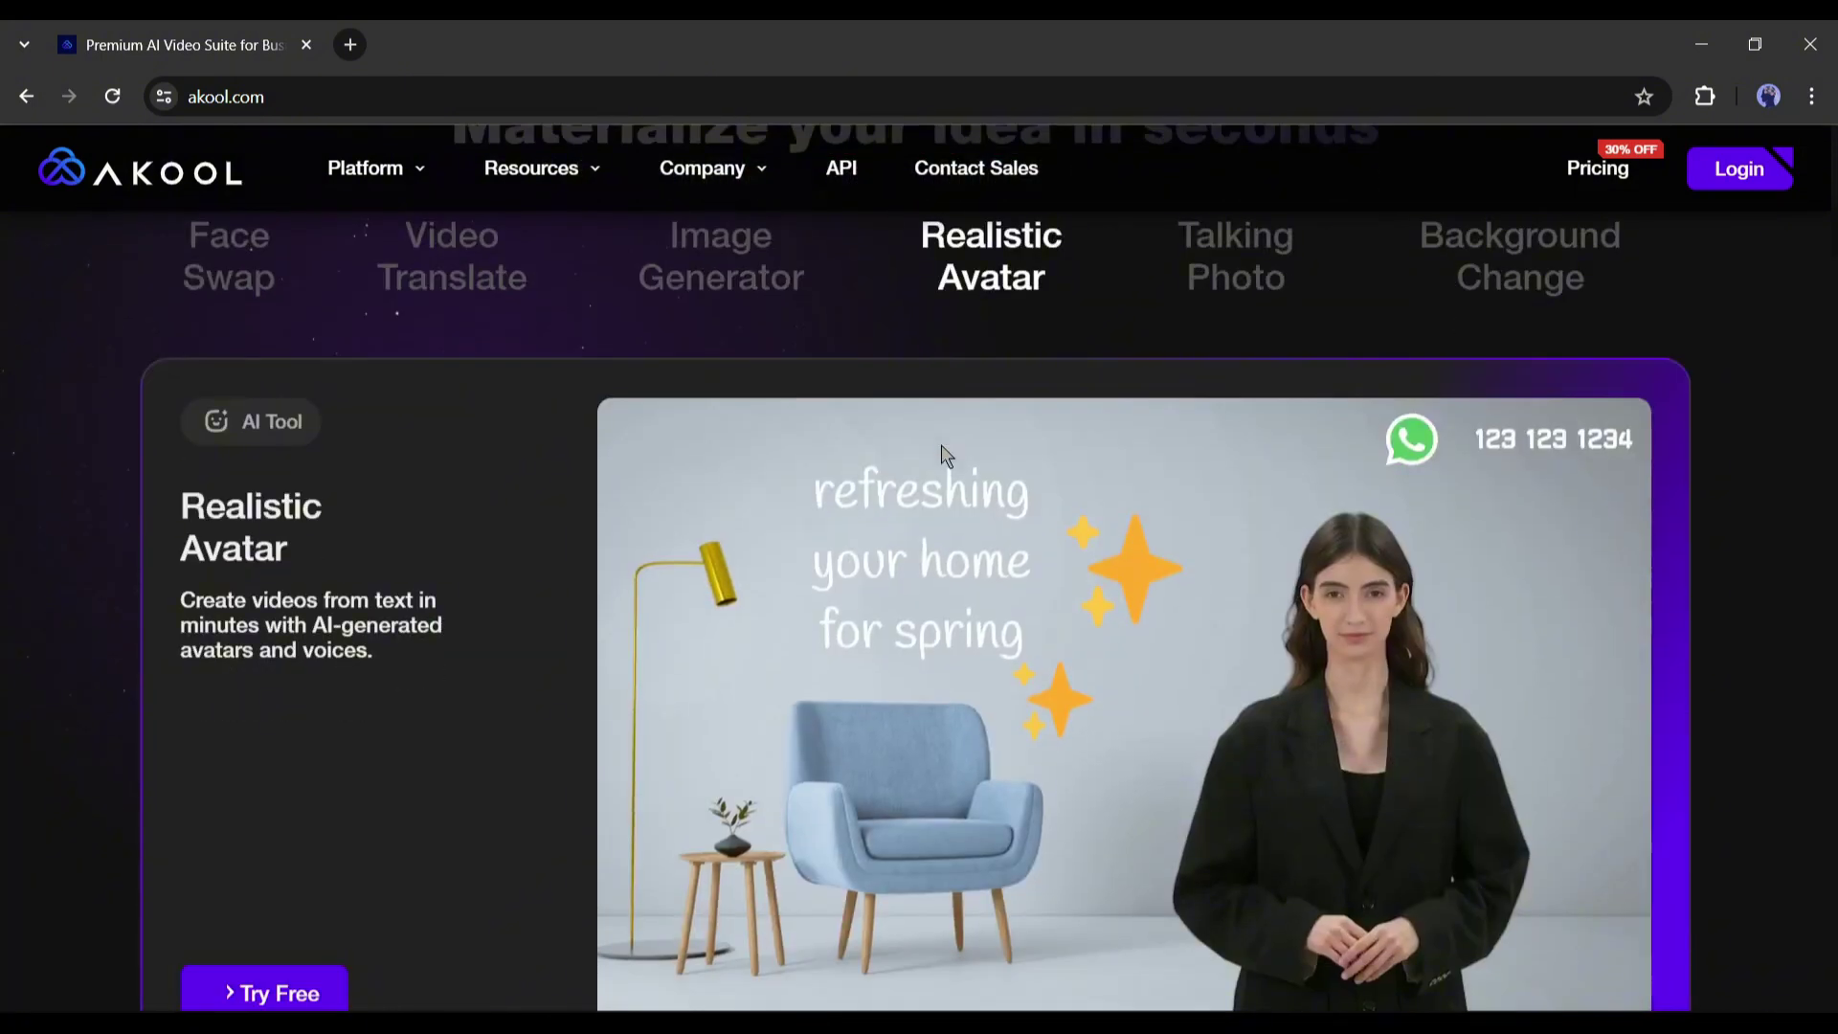
scroll(1101, 536, down, 1)
scroll(1260, 625, up, 2)
click(1243, 424)
scroll(1254, 536, down, 2)
scroll(1255, 536, up, 2)
click(1498, 391)
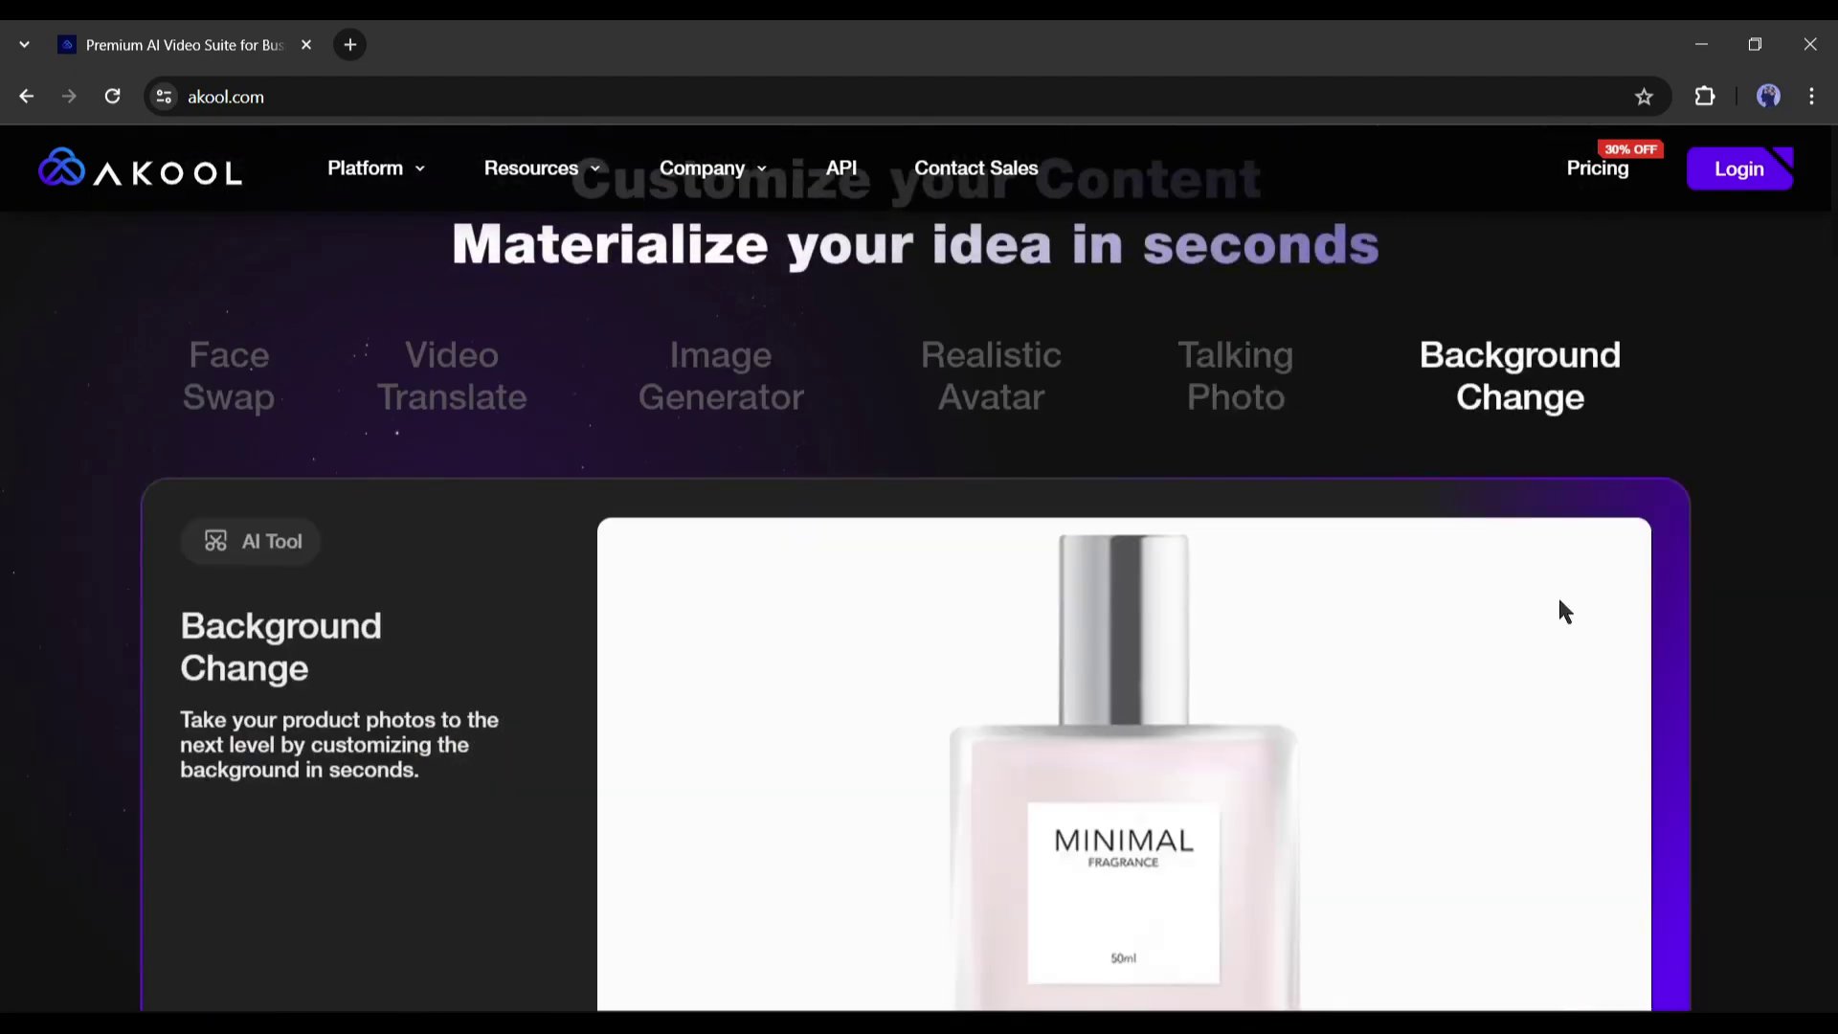
scroll(1559, 601, down, 1)
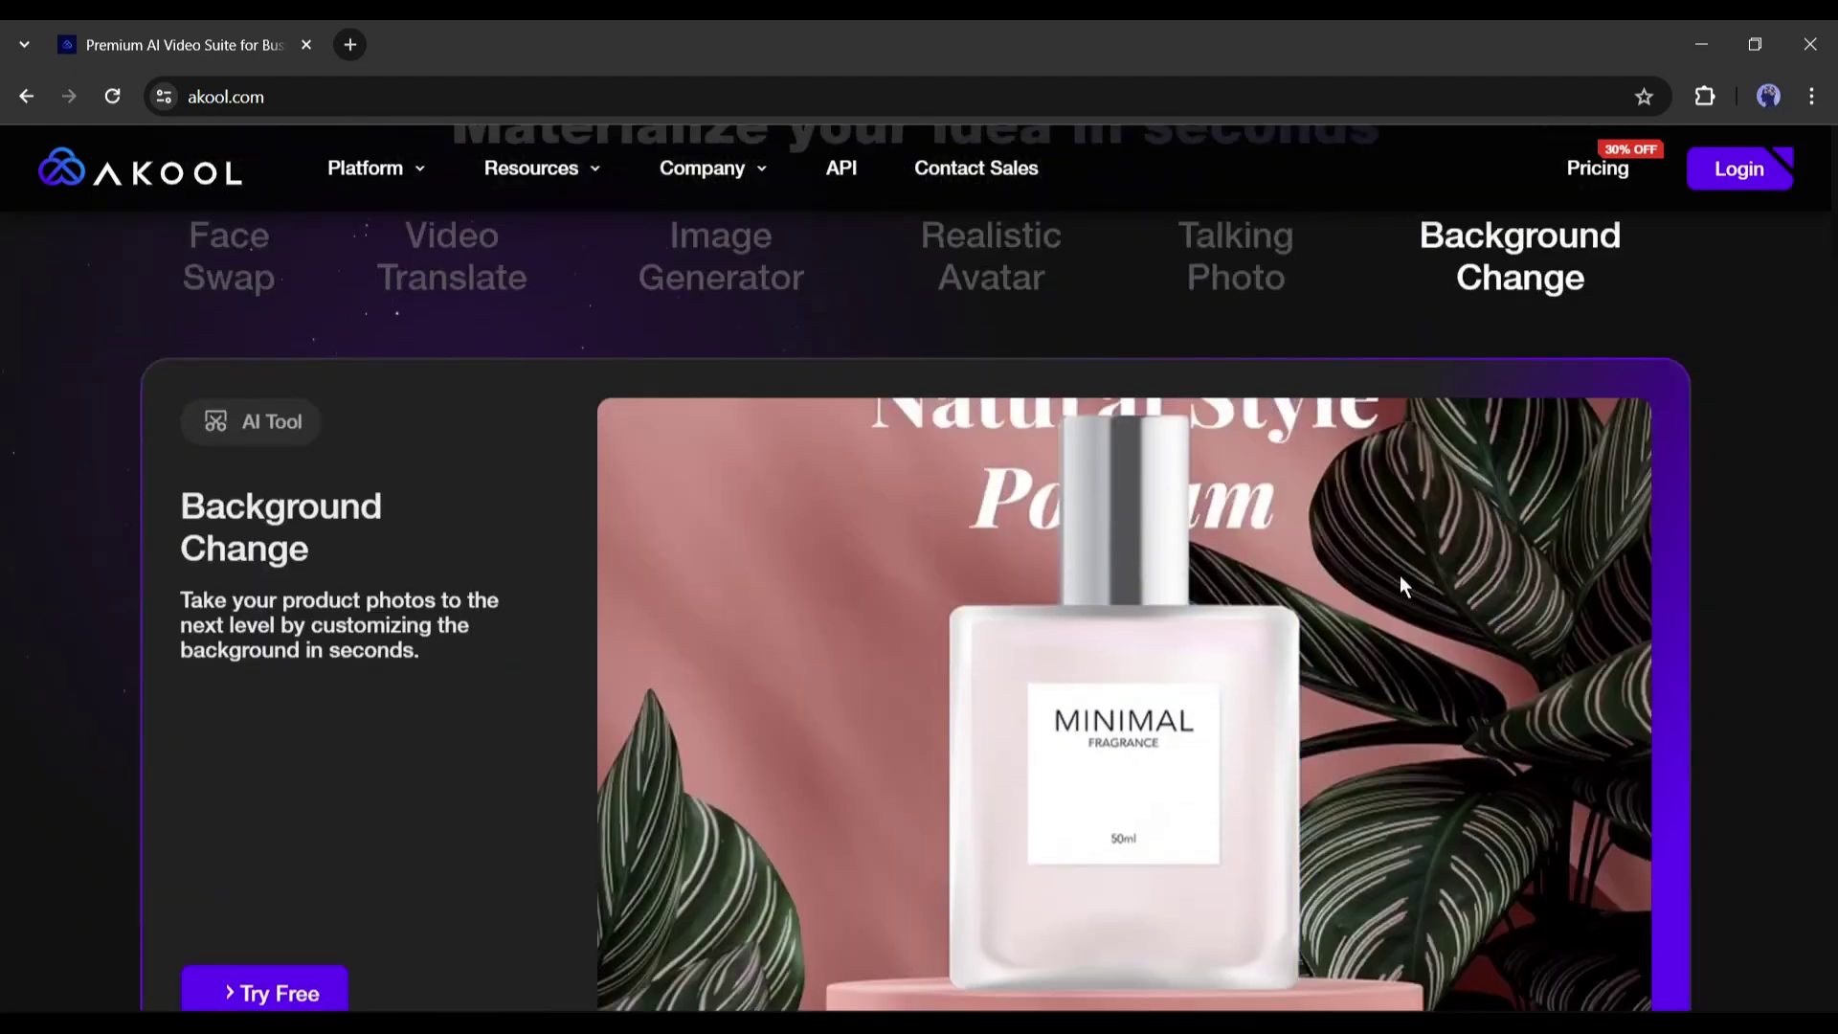
scroll(1379, 579, up, 5)
scroll(1342, 469, up, 1)
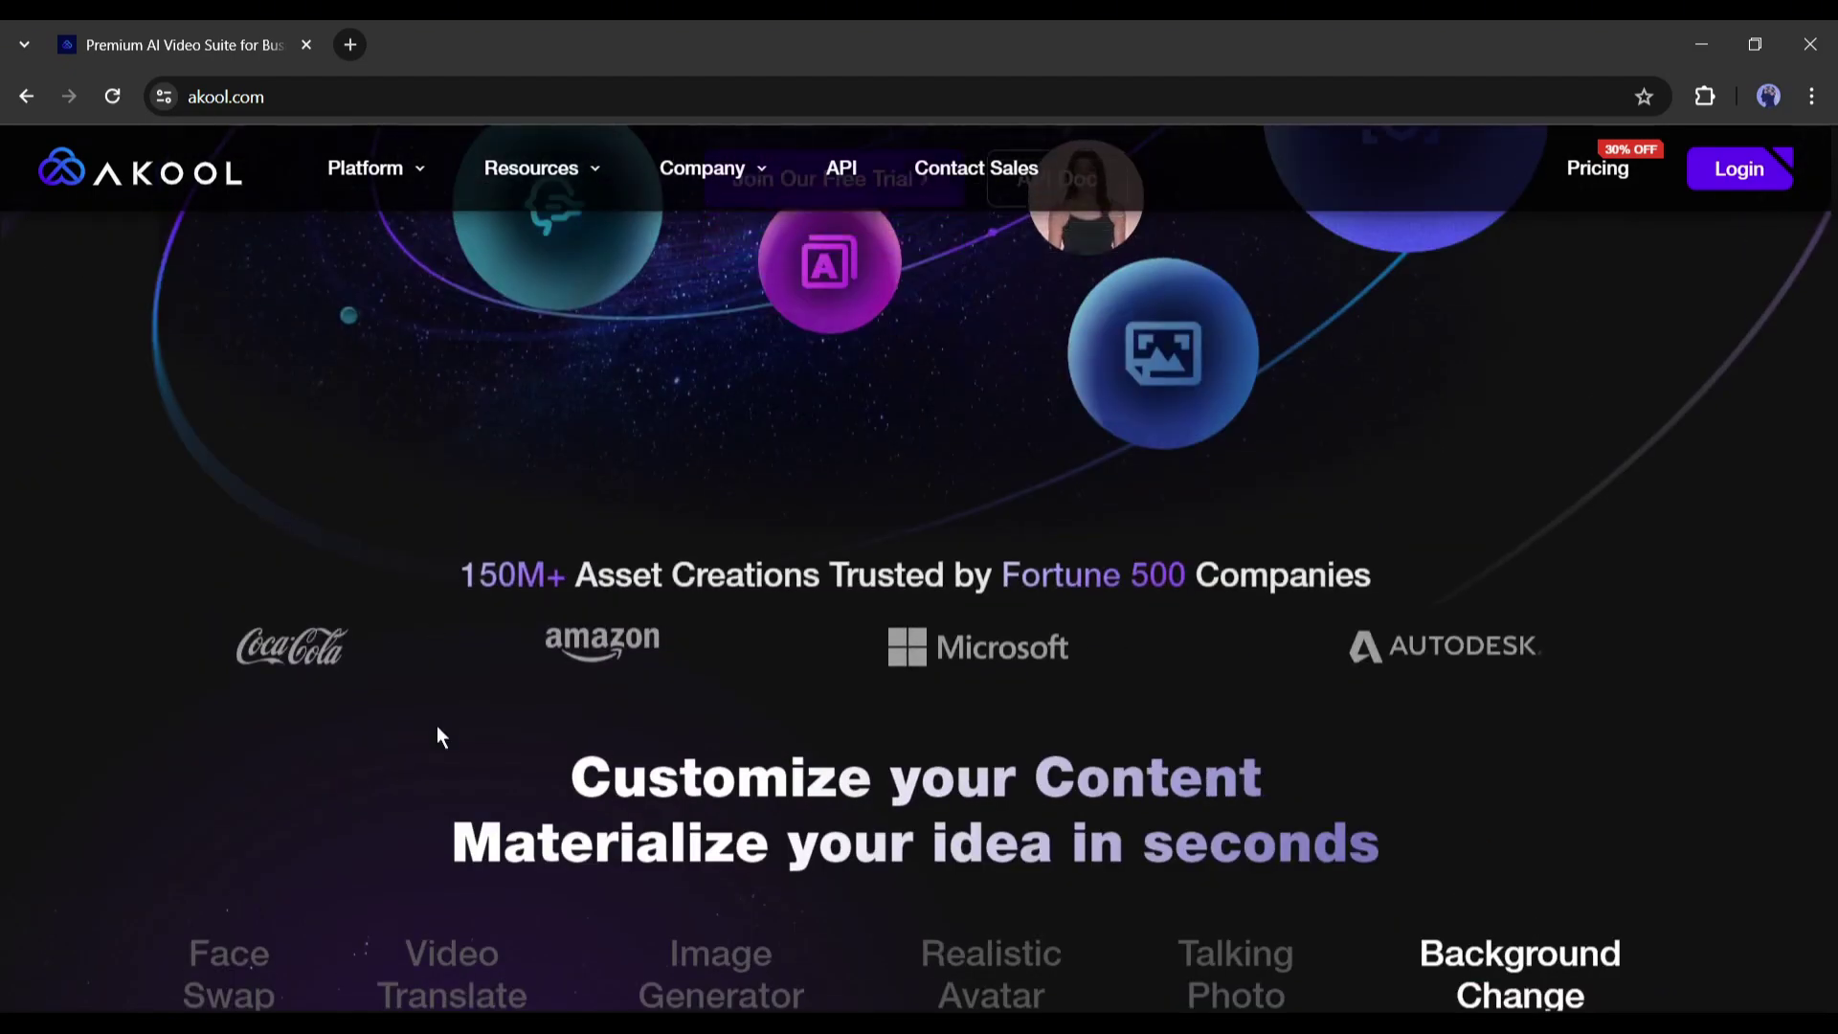
scroll(345, 742, up, 4)
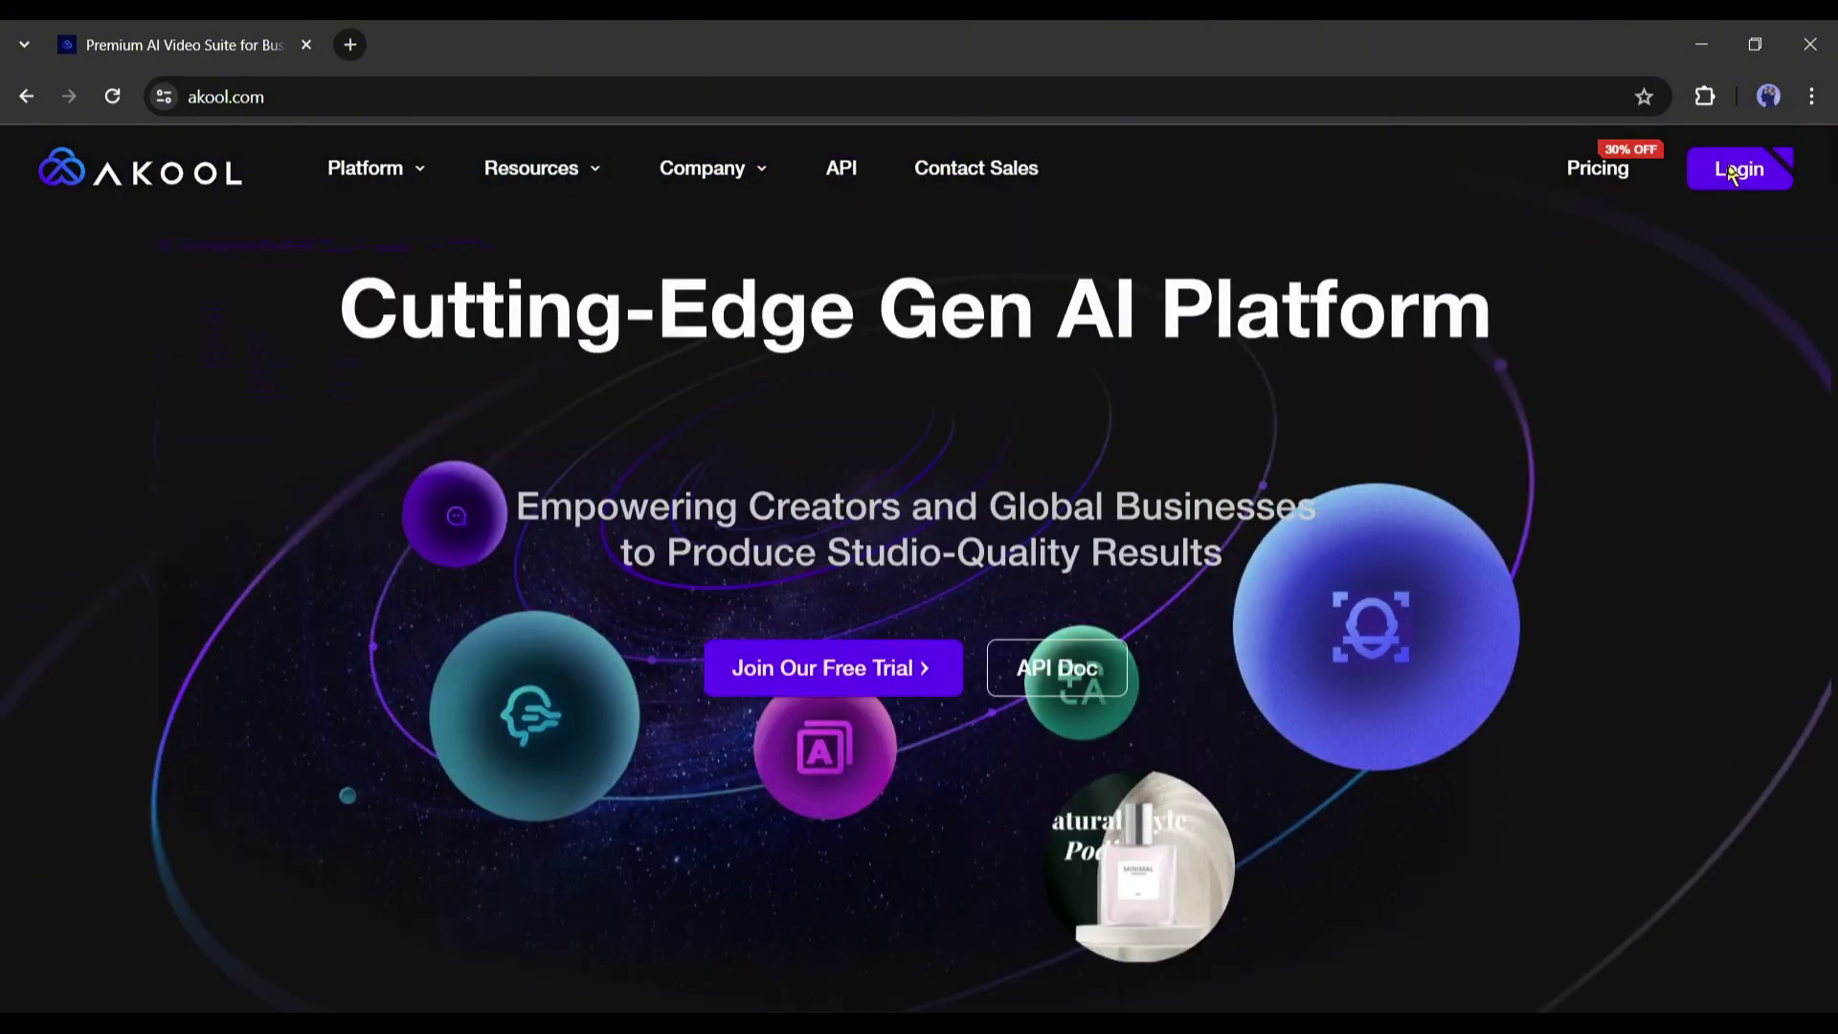
Sign in to Akool with Google and go to the Realistic Avatar product page
click(1729, 164)
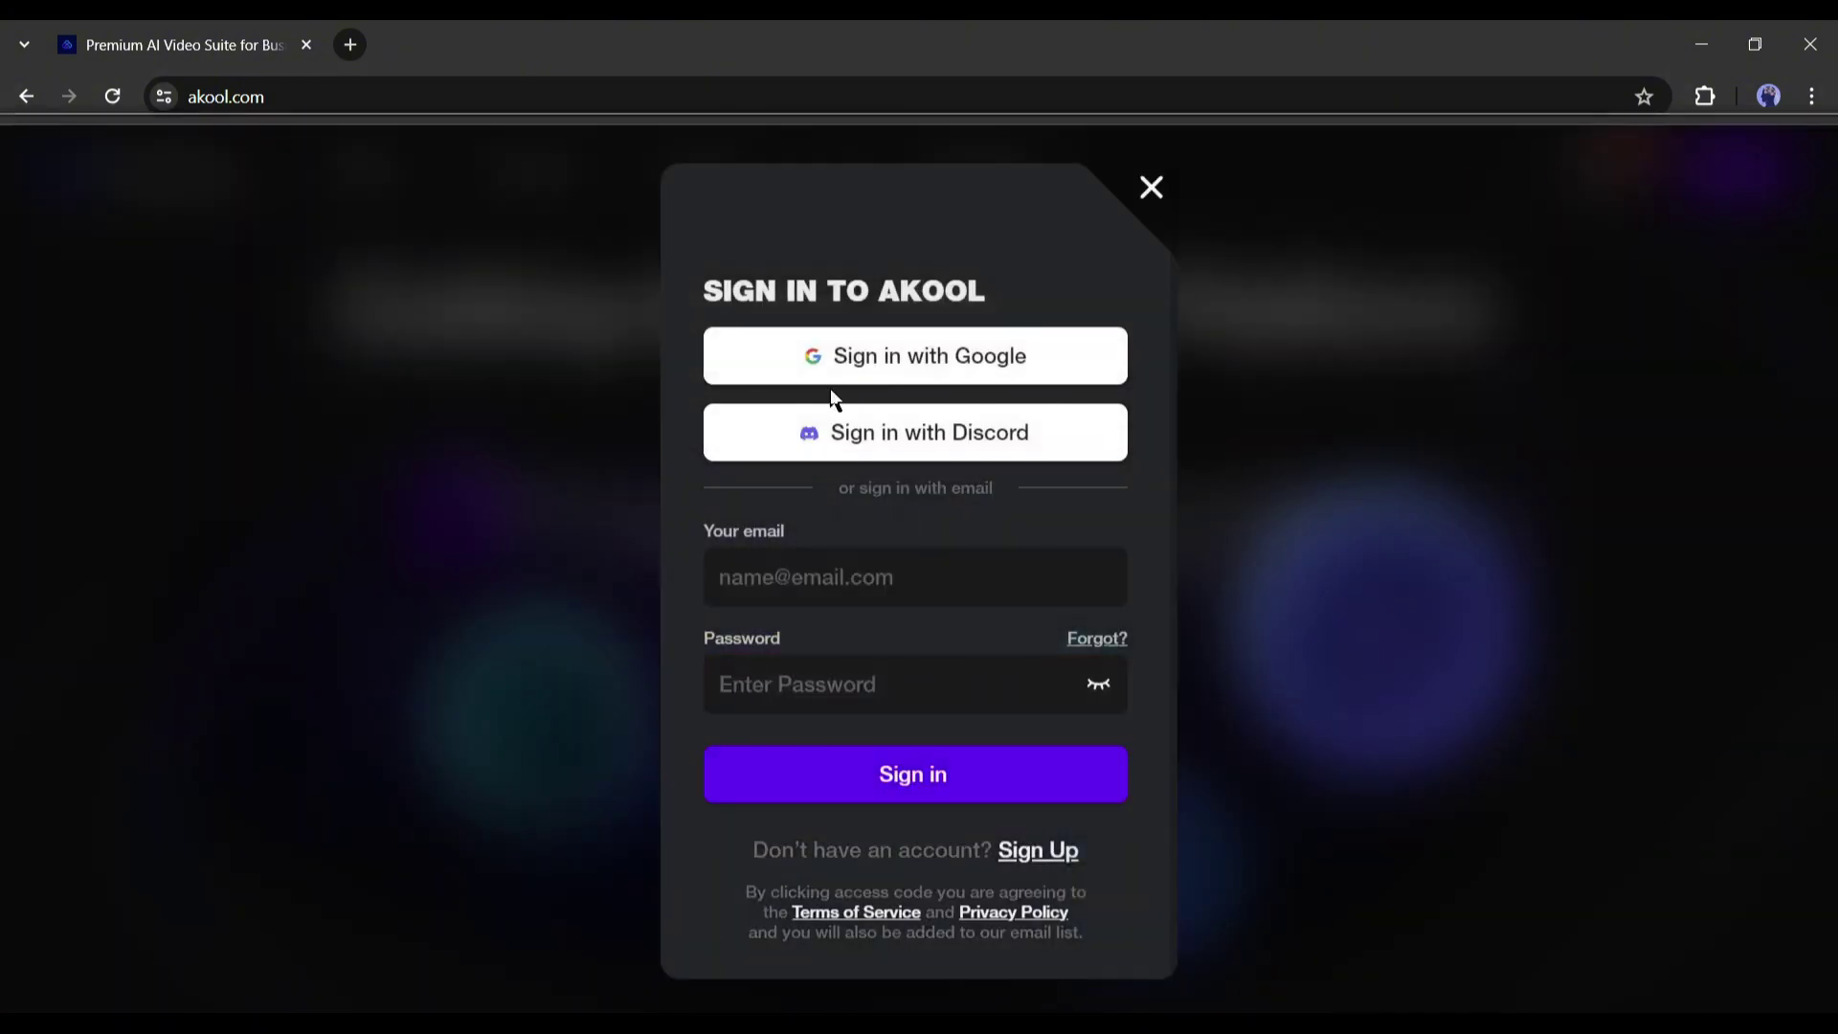
click(862, 370)
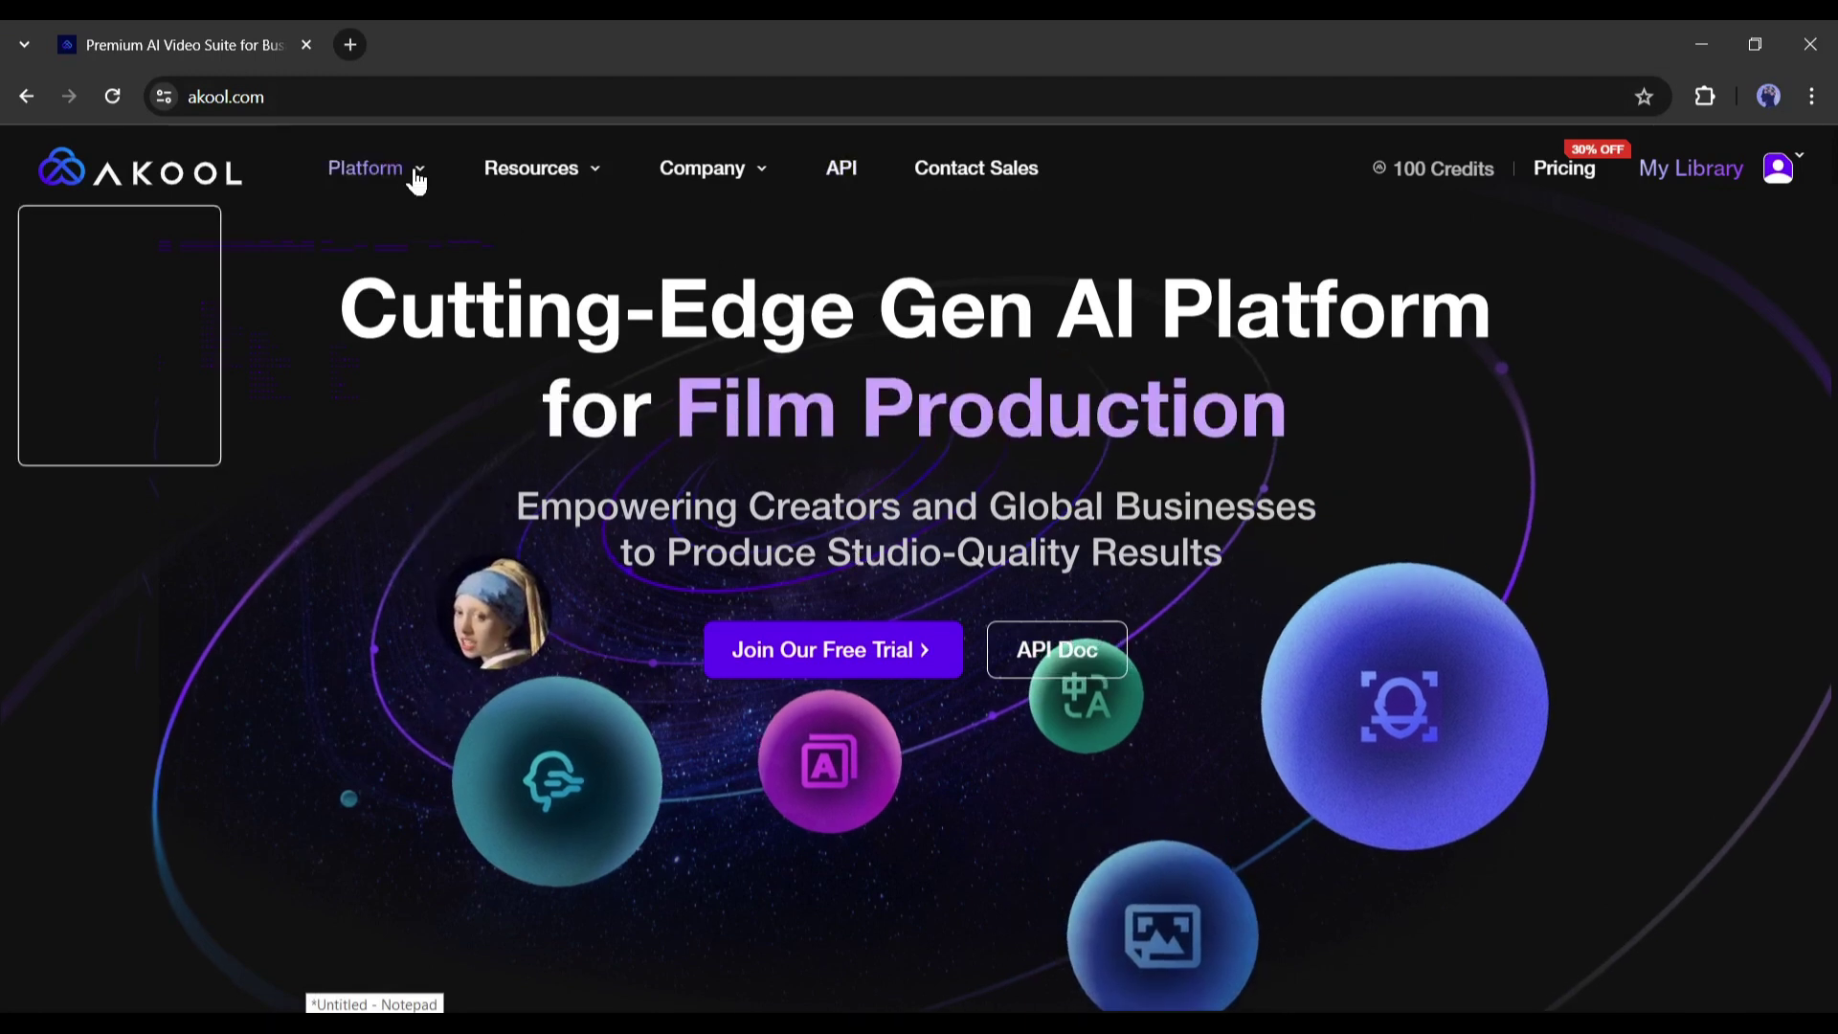
click(414, 180)
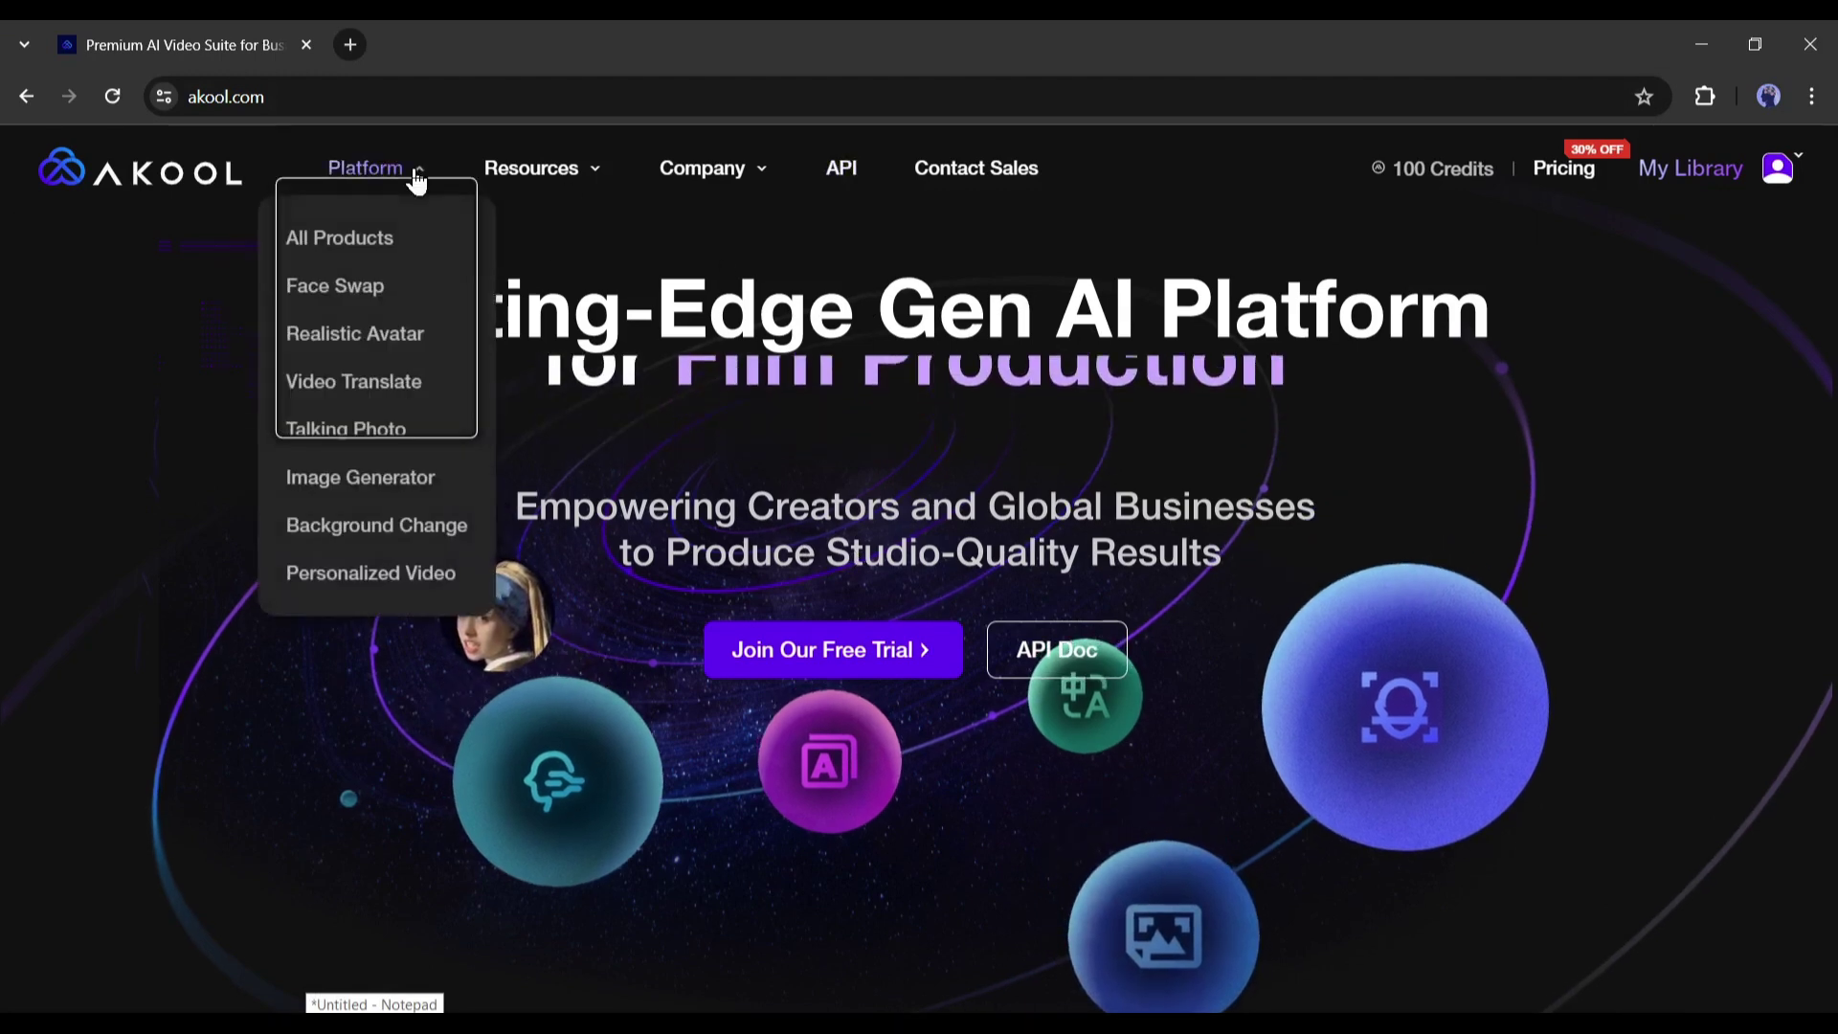
click(359, 354)
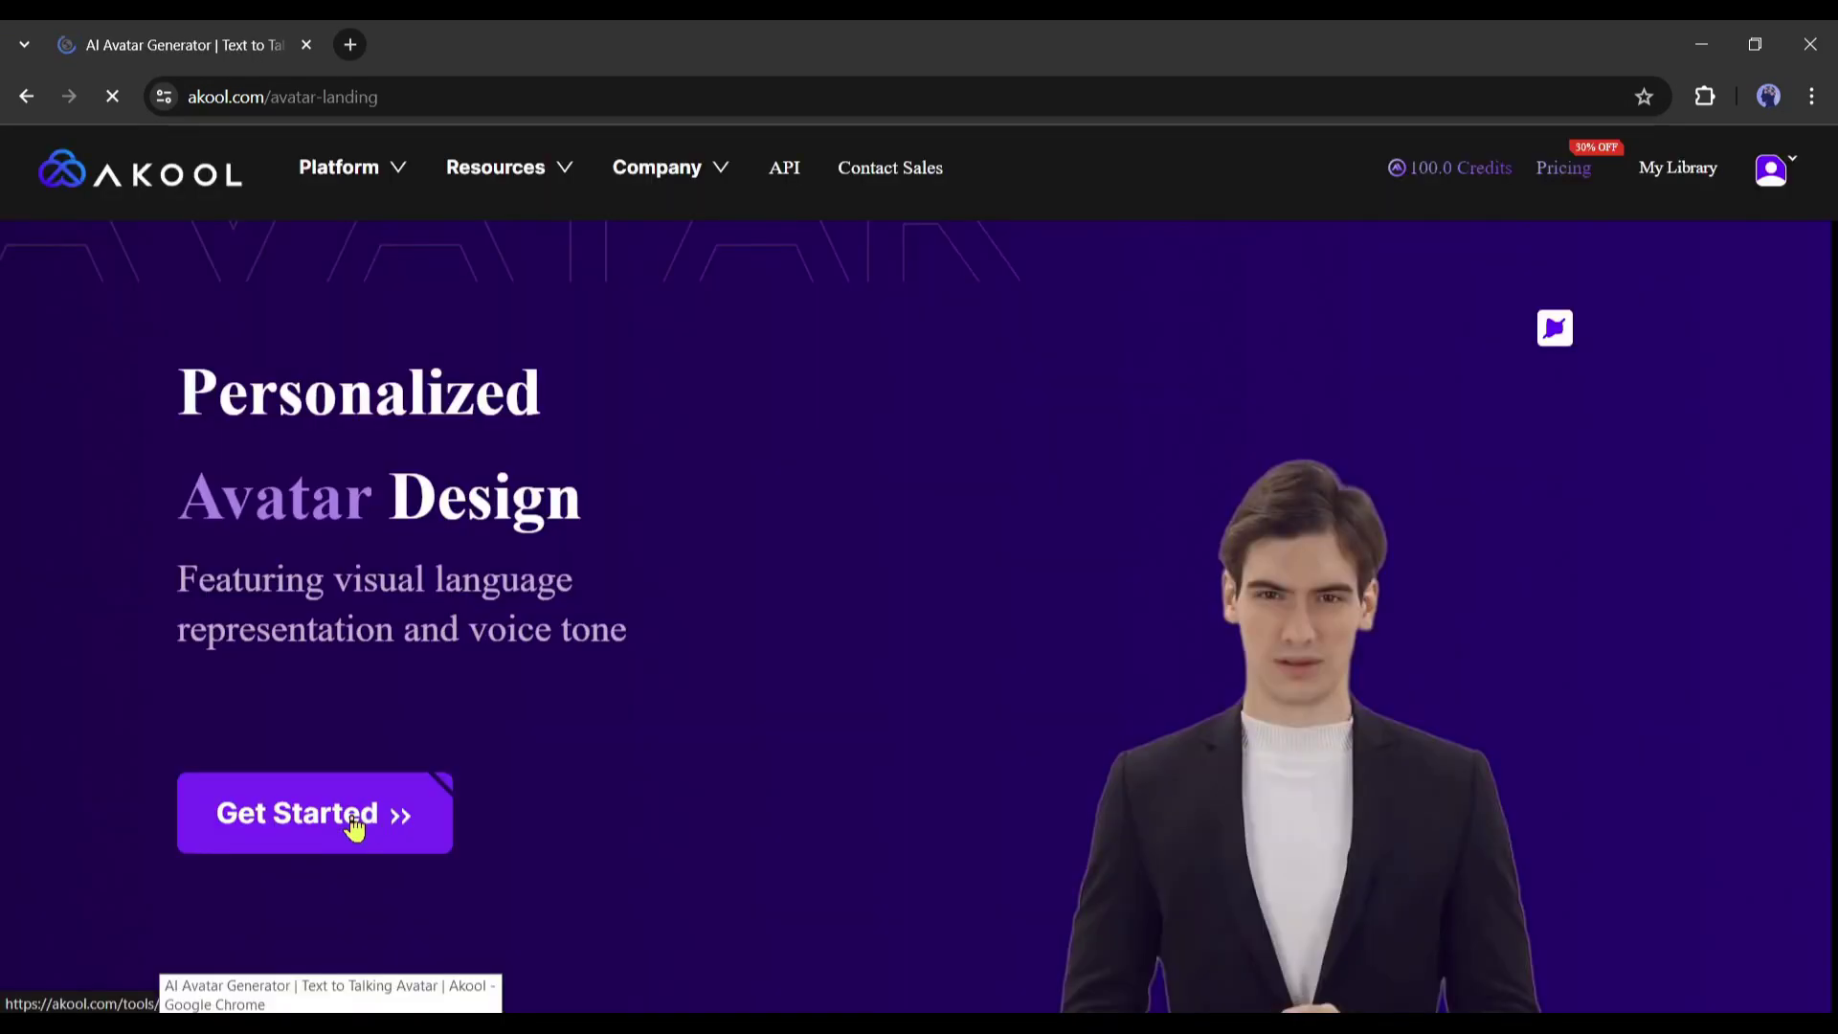
Start a video in the editor and select the template's background image and star stickers
click(352, 814)
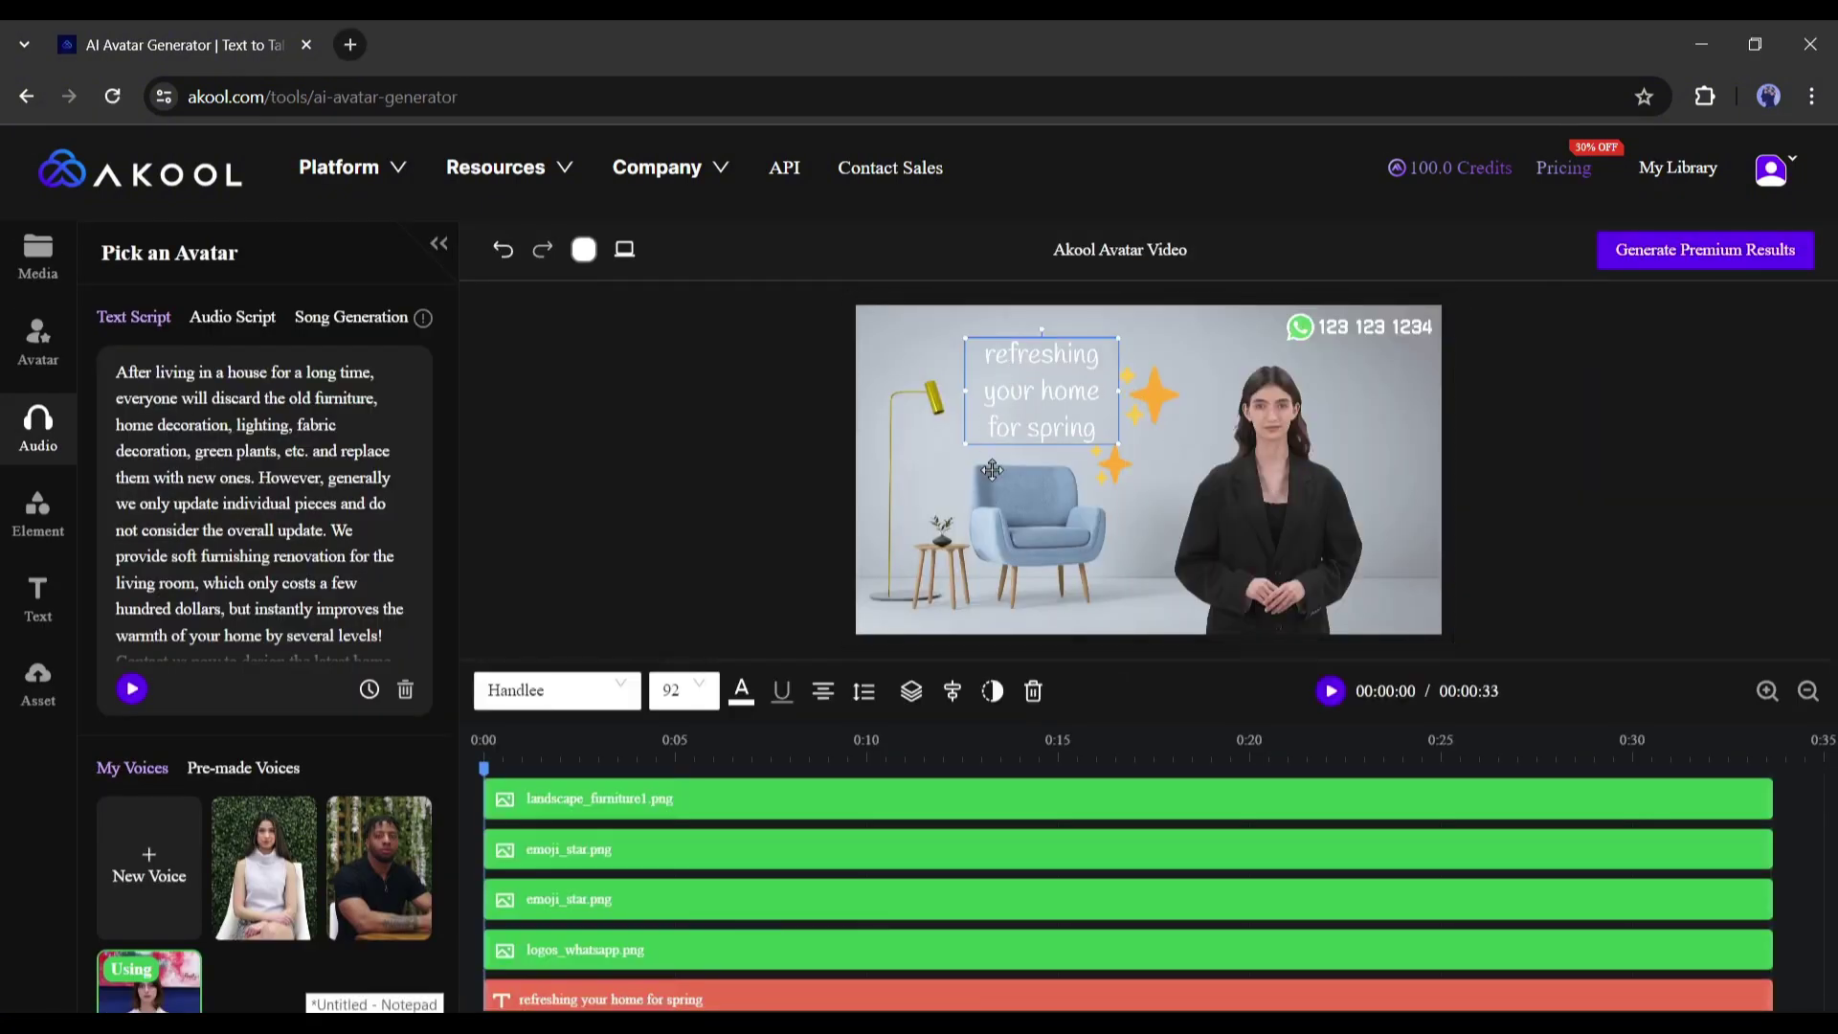
click(994, 474)
click(1124, 454)
click(1080, 476)
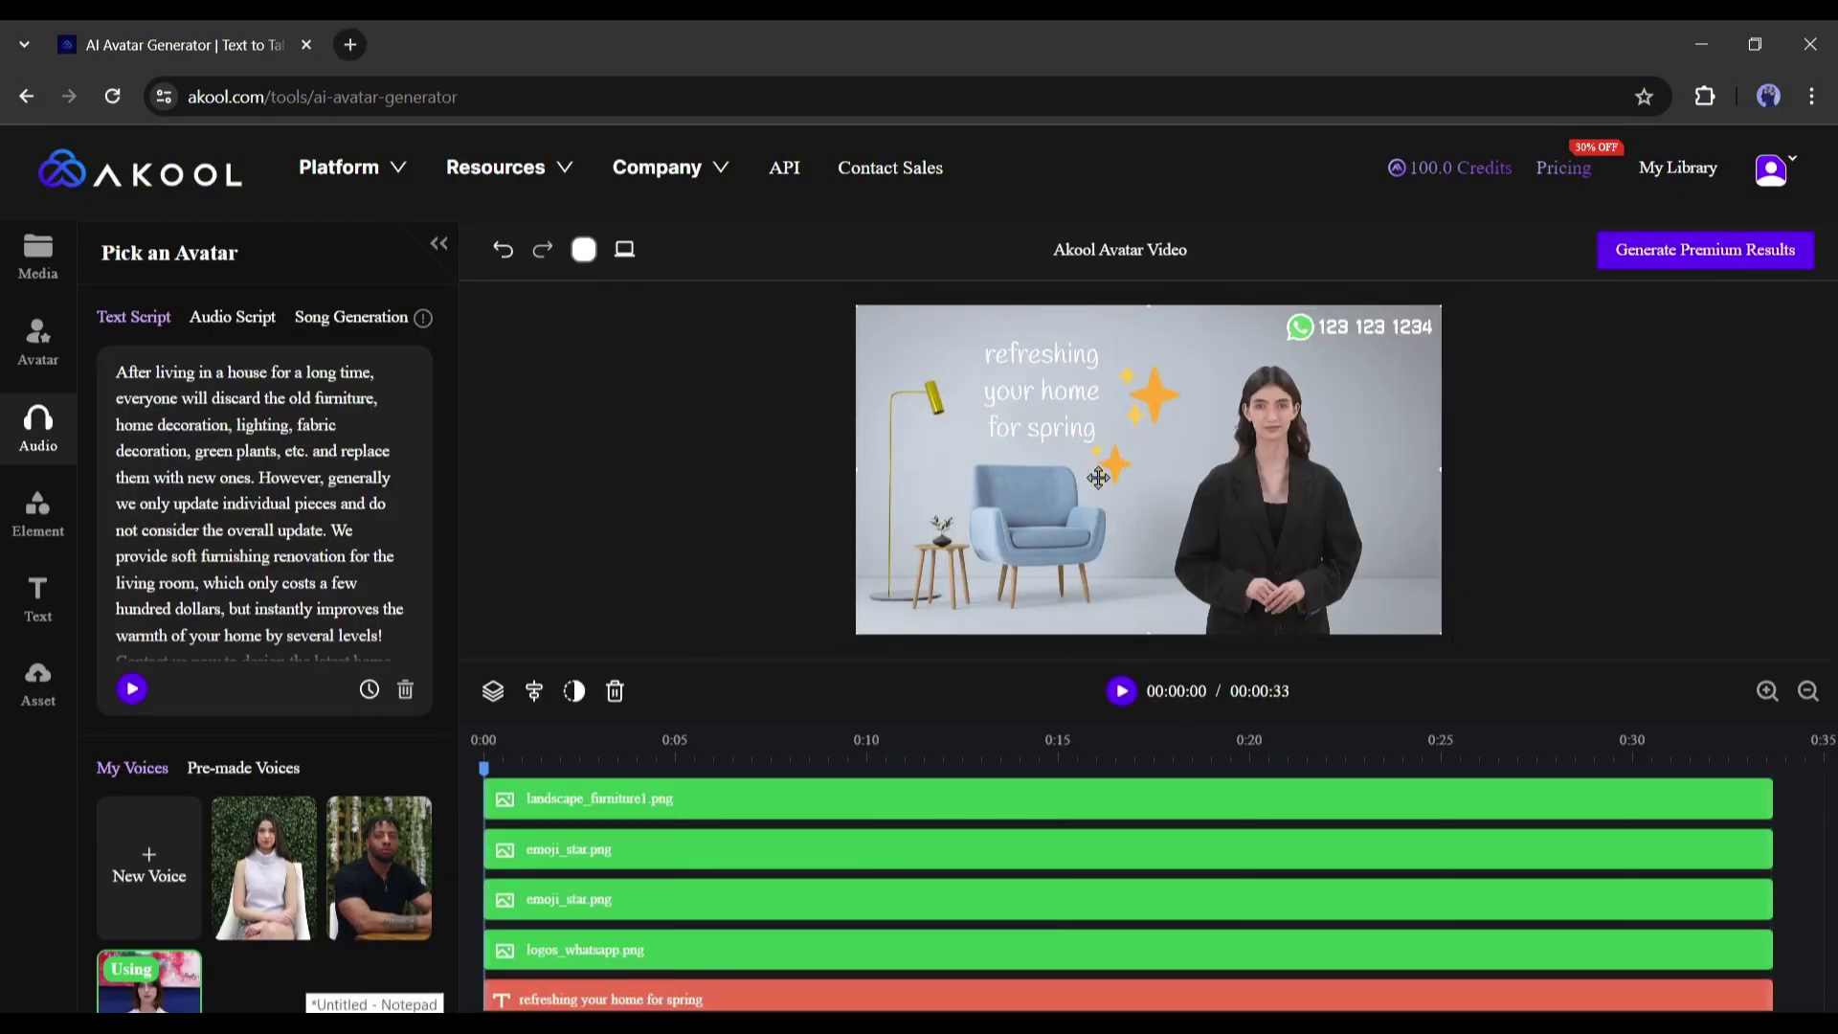
click(730, 905)
scroll(631, 955, down, 3)
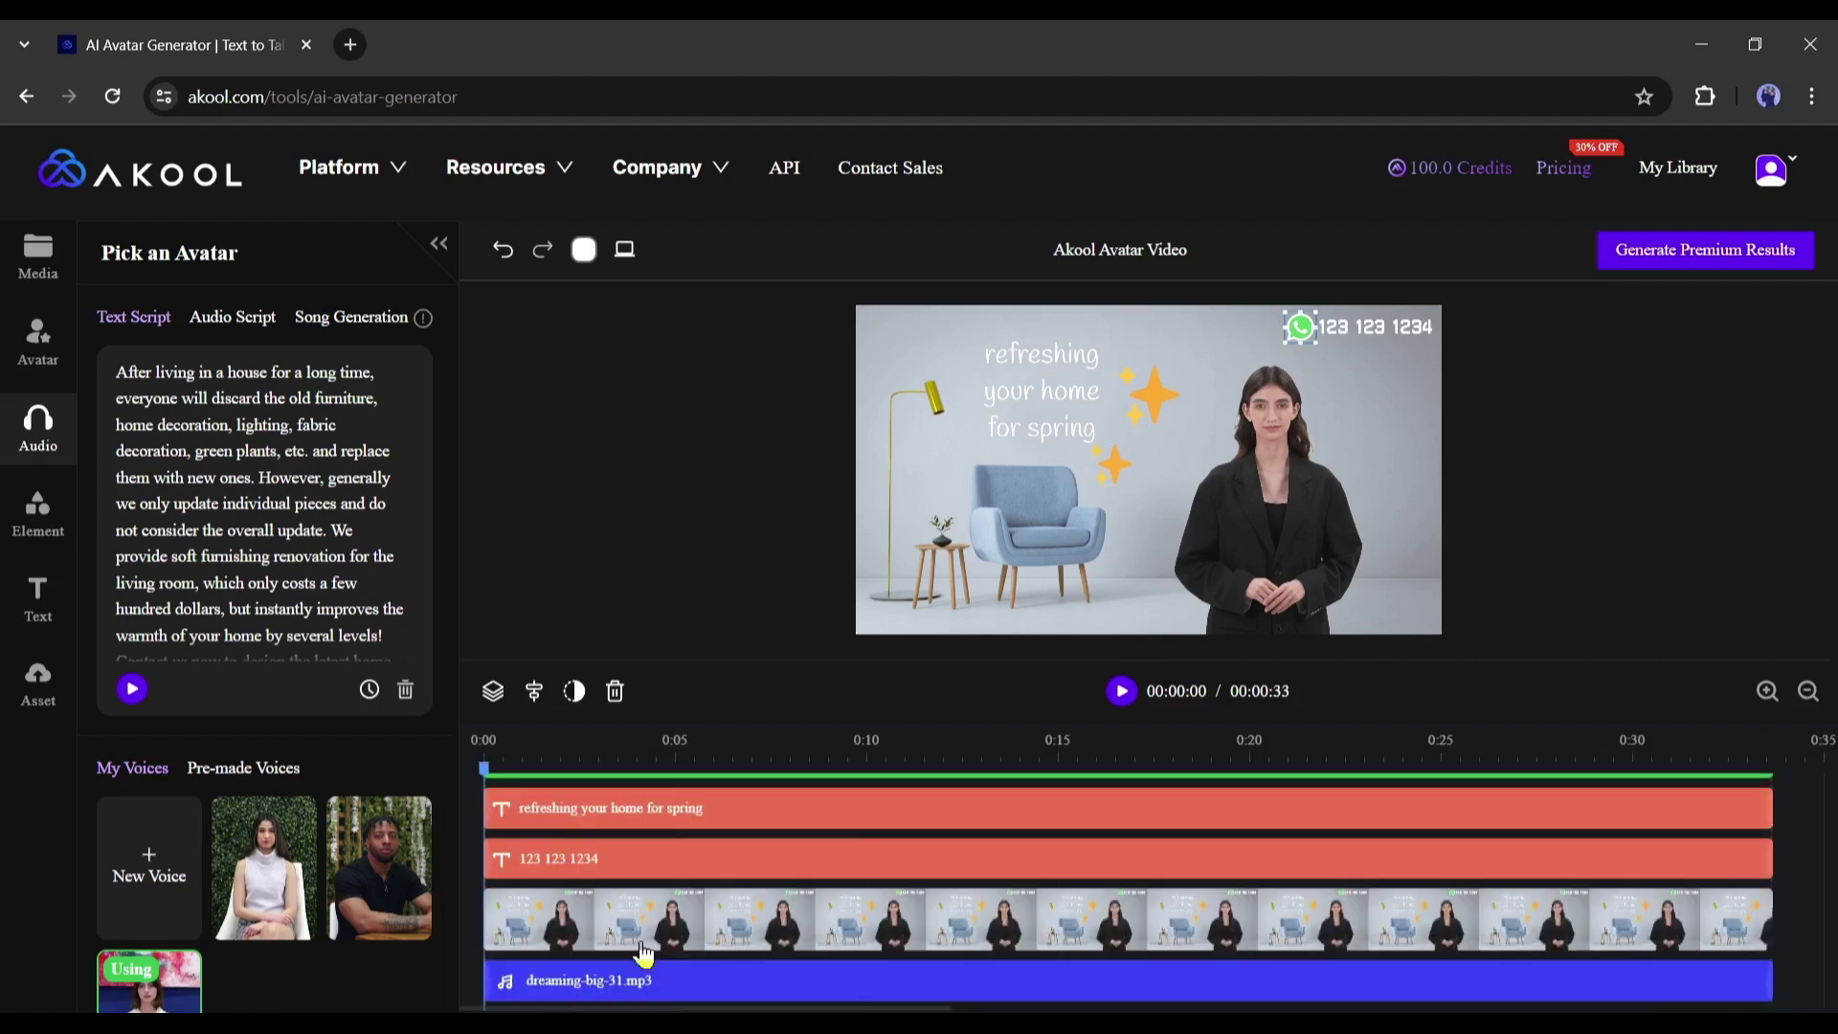
scroll(642, 955, up, 1)
scroll(637, 962, up, 2)
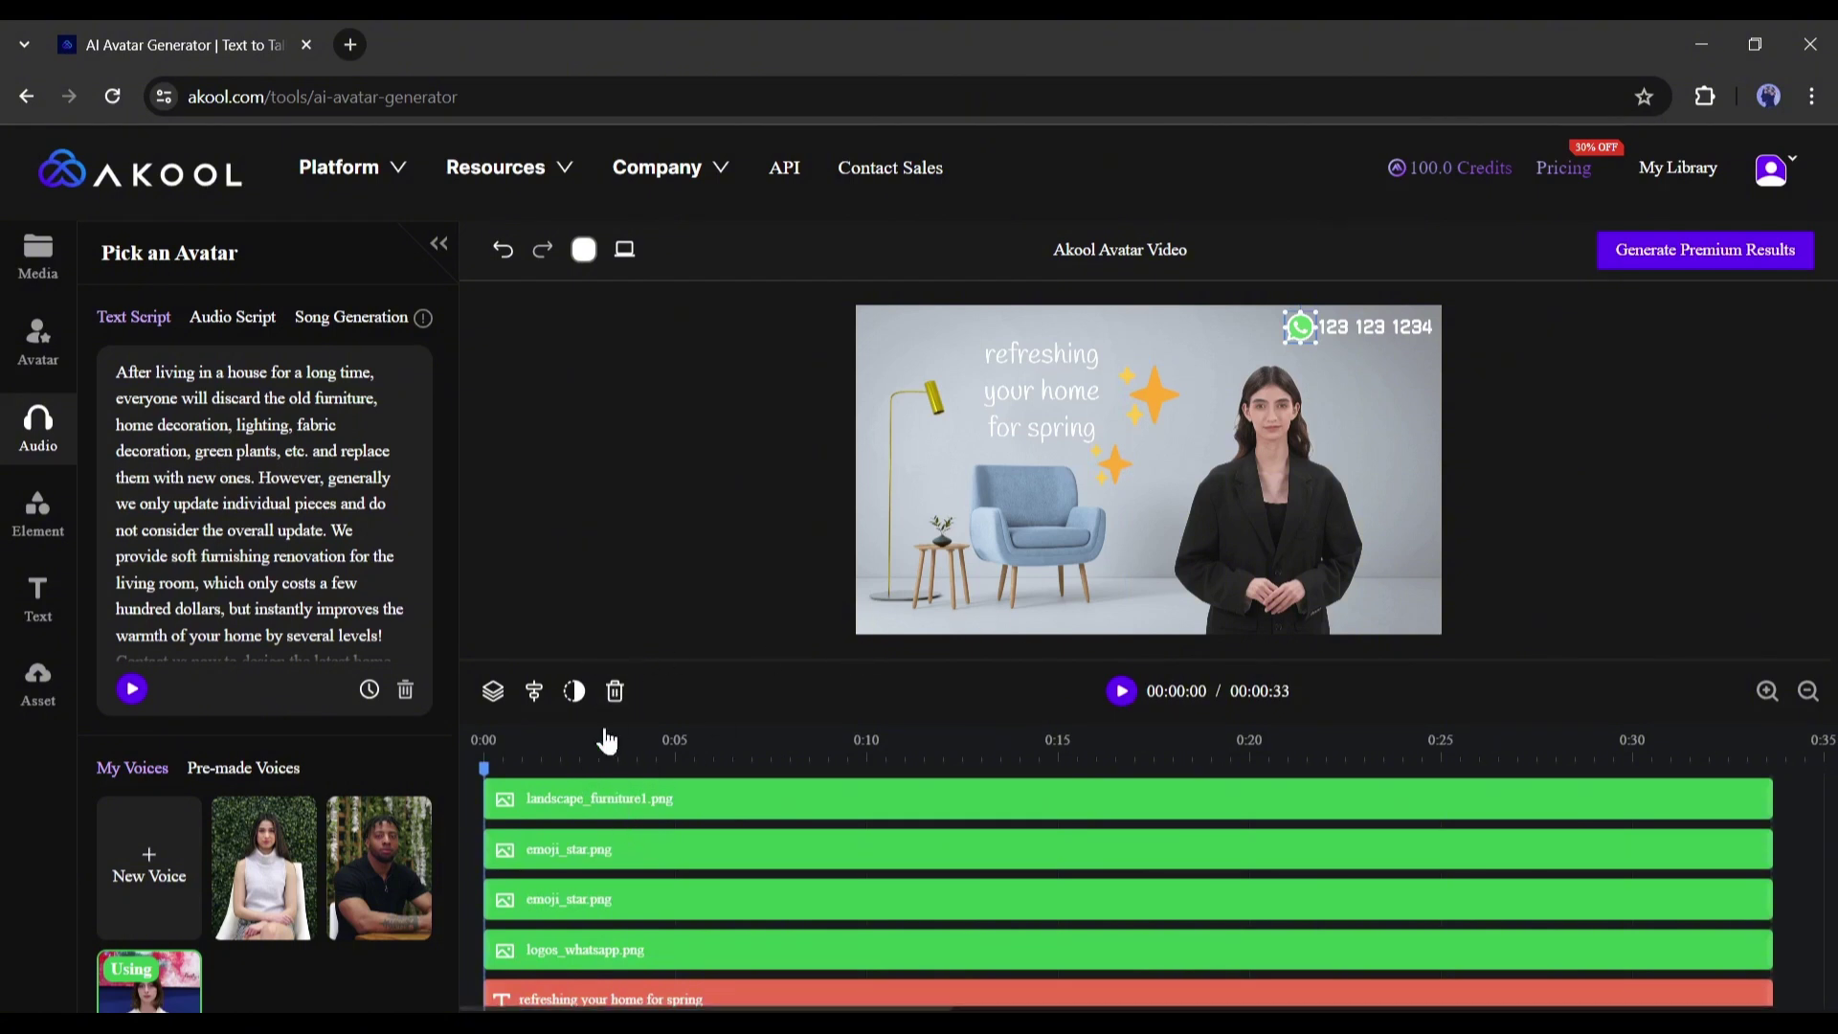
Delete the background, both stickers, WhatsApp logo, both texts, template avatar and dreaming-big-31.mp3 music
click(615, 691)
click(636, 804)
click(615, 691)
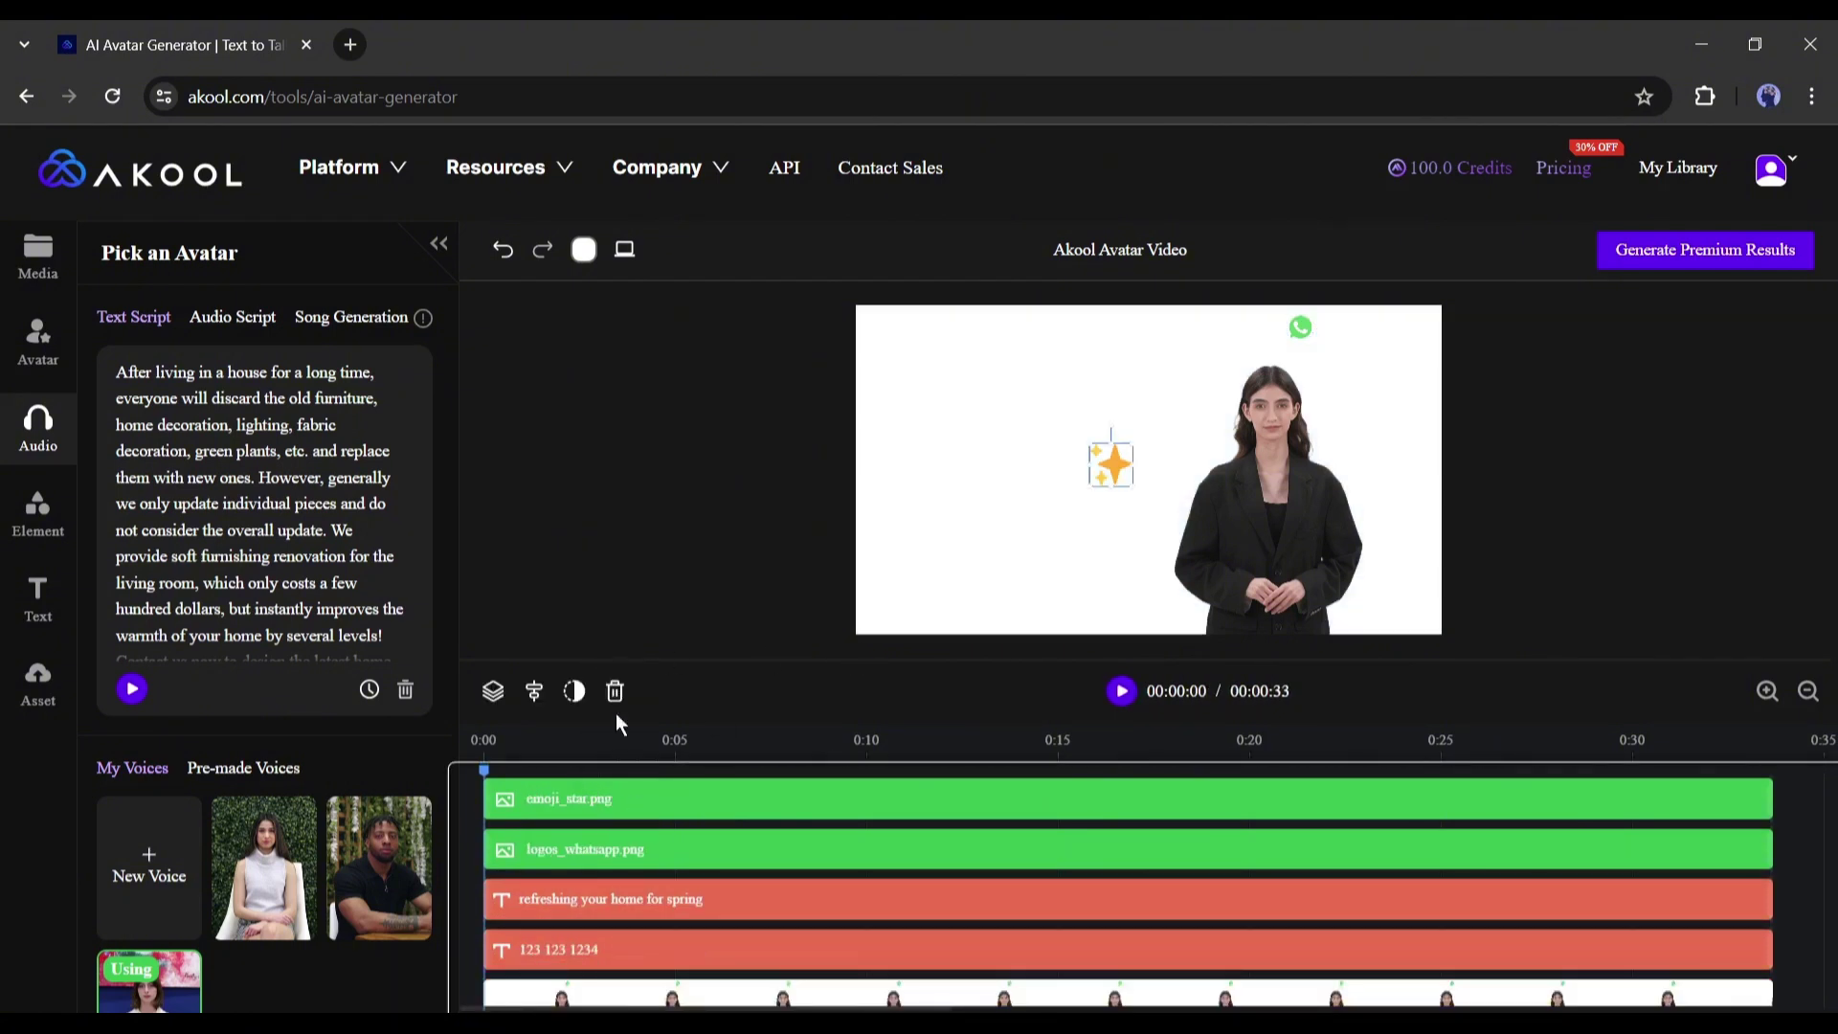
click(615, 691)
click(642, 800)
click(1034, 691)
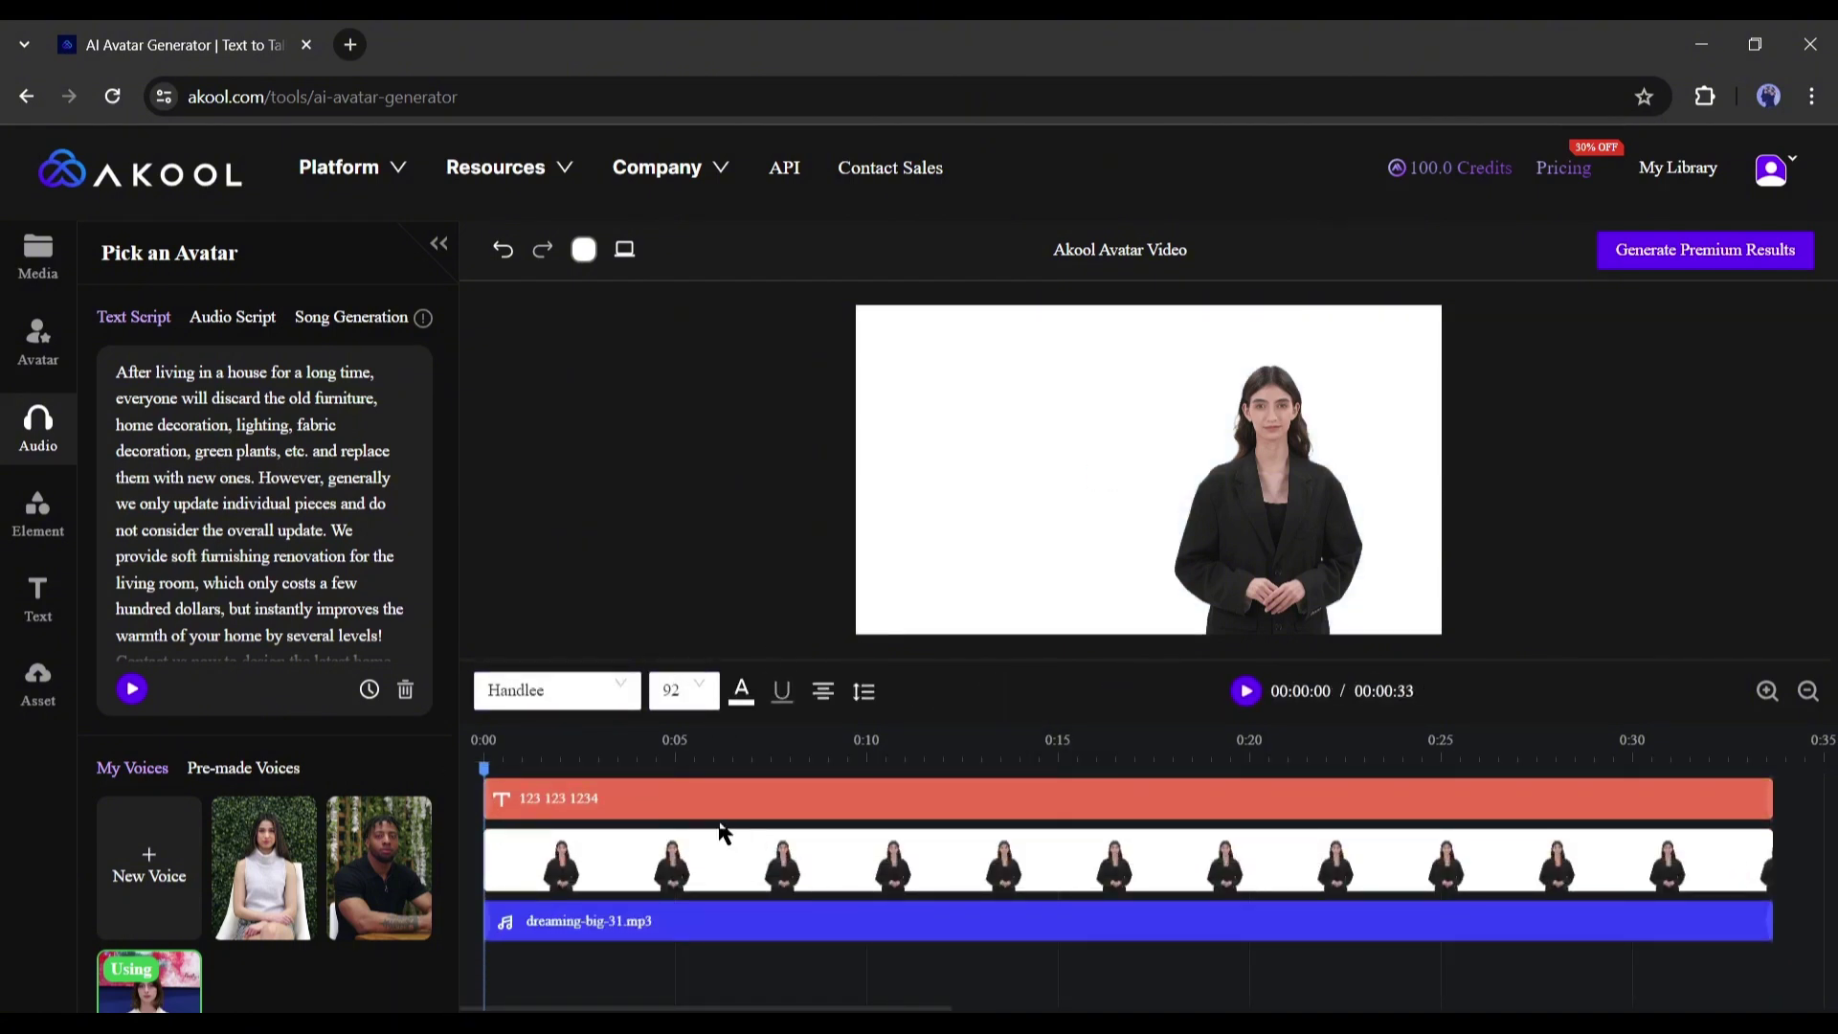
click(1034, 692)
click(615, 692)
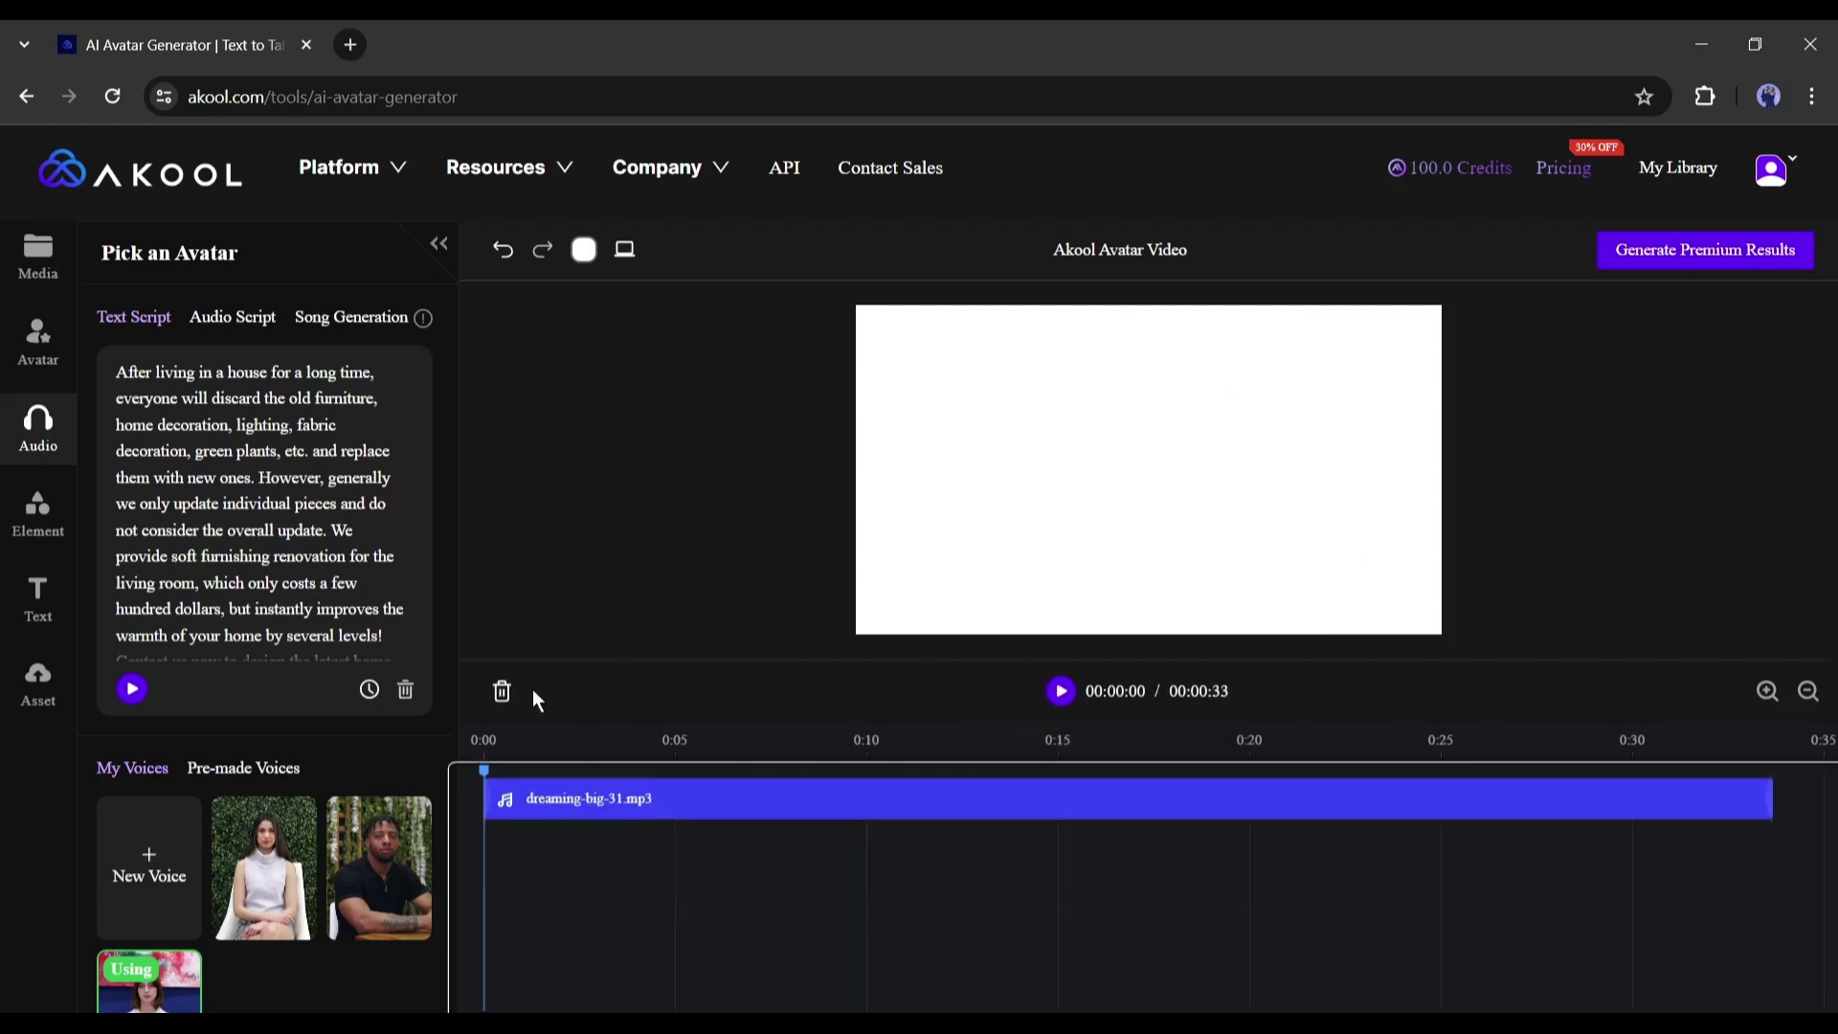
click(501, 692)
click(47, 365)
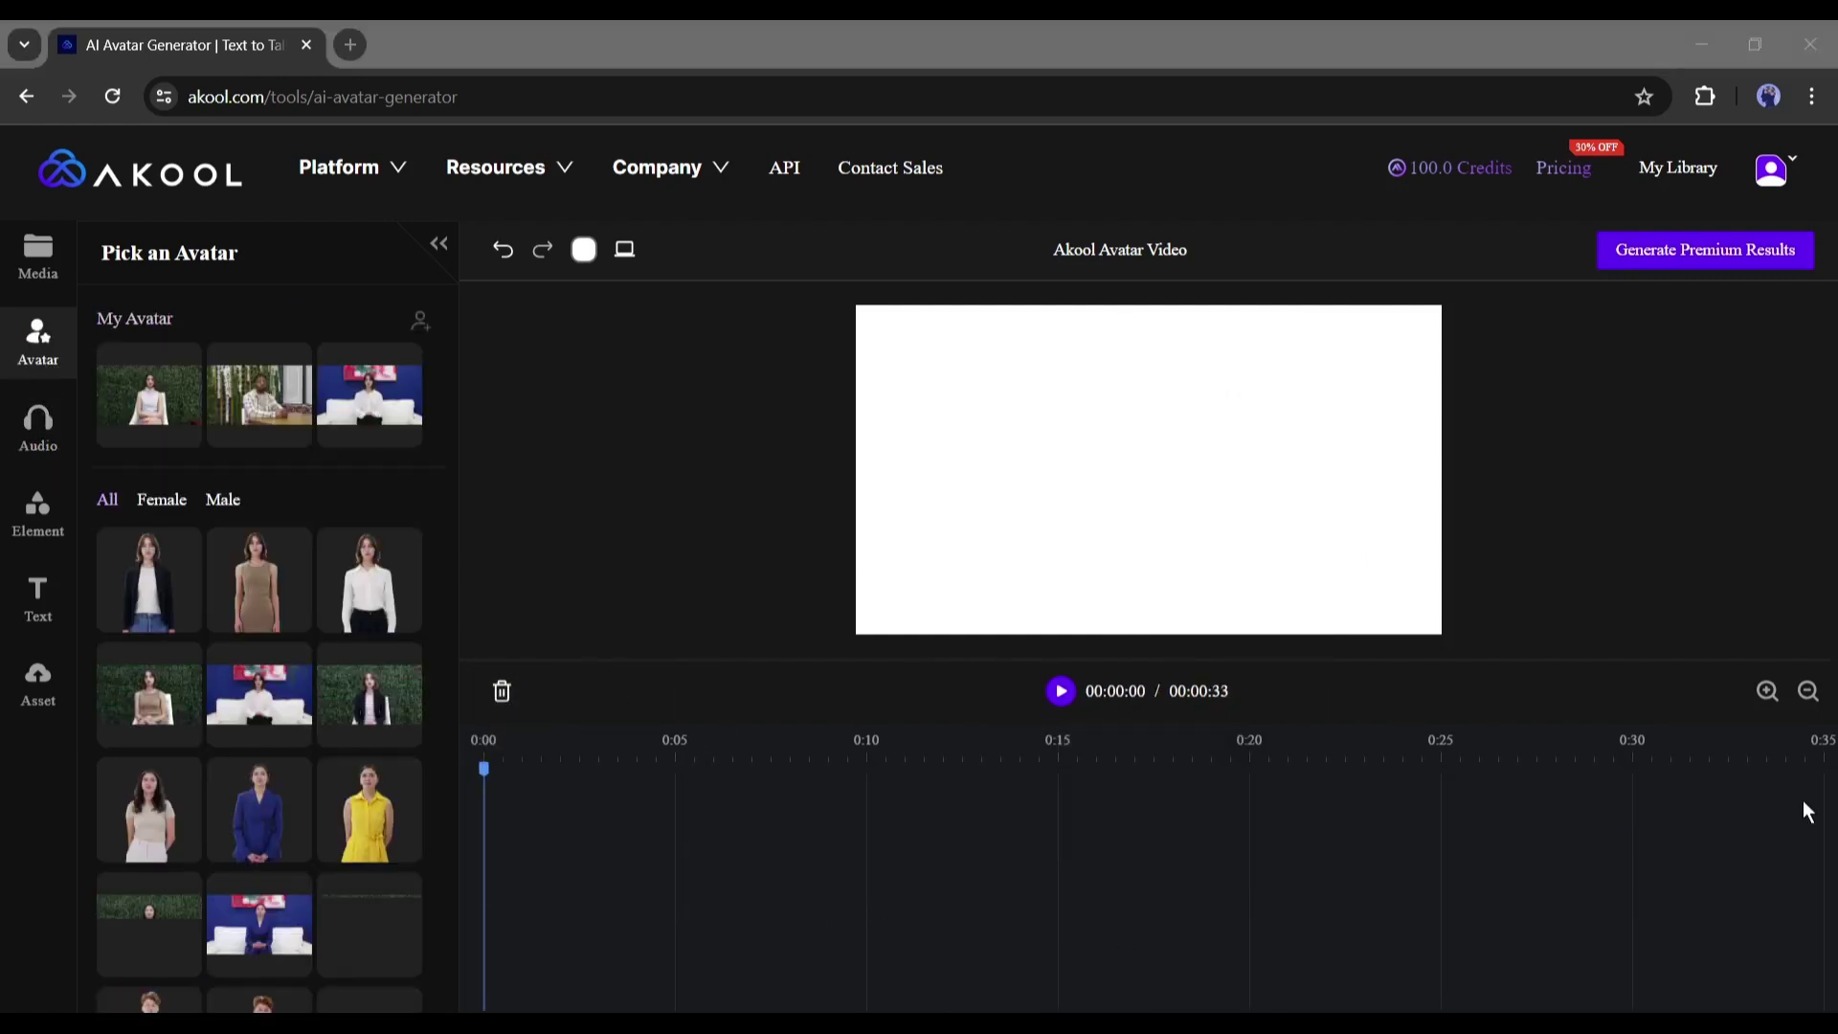
Try several Female stock avatars: Cyan in Red, brown top, beige blazer, white sweater, yellow dress
scroll(158, 675, down, 5)
scroll(361, 689, up, 5)
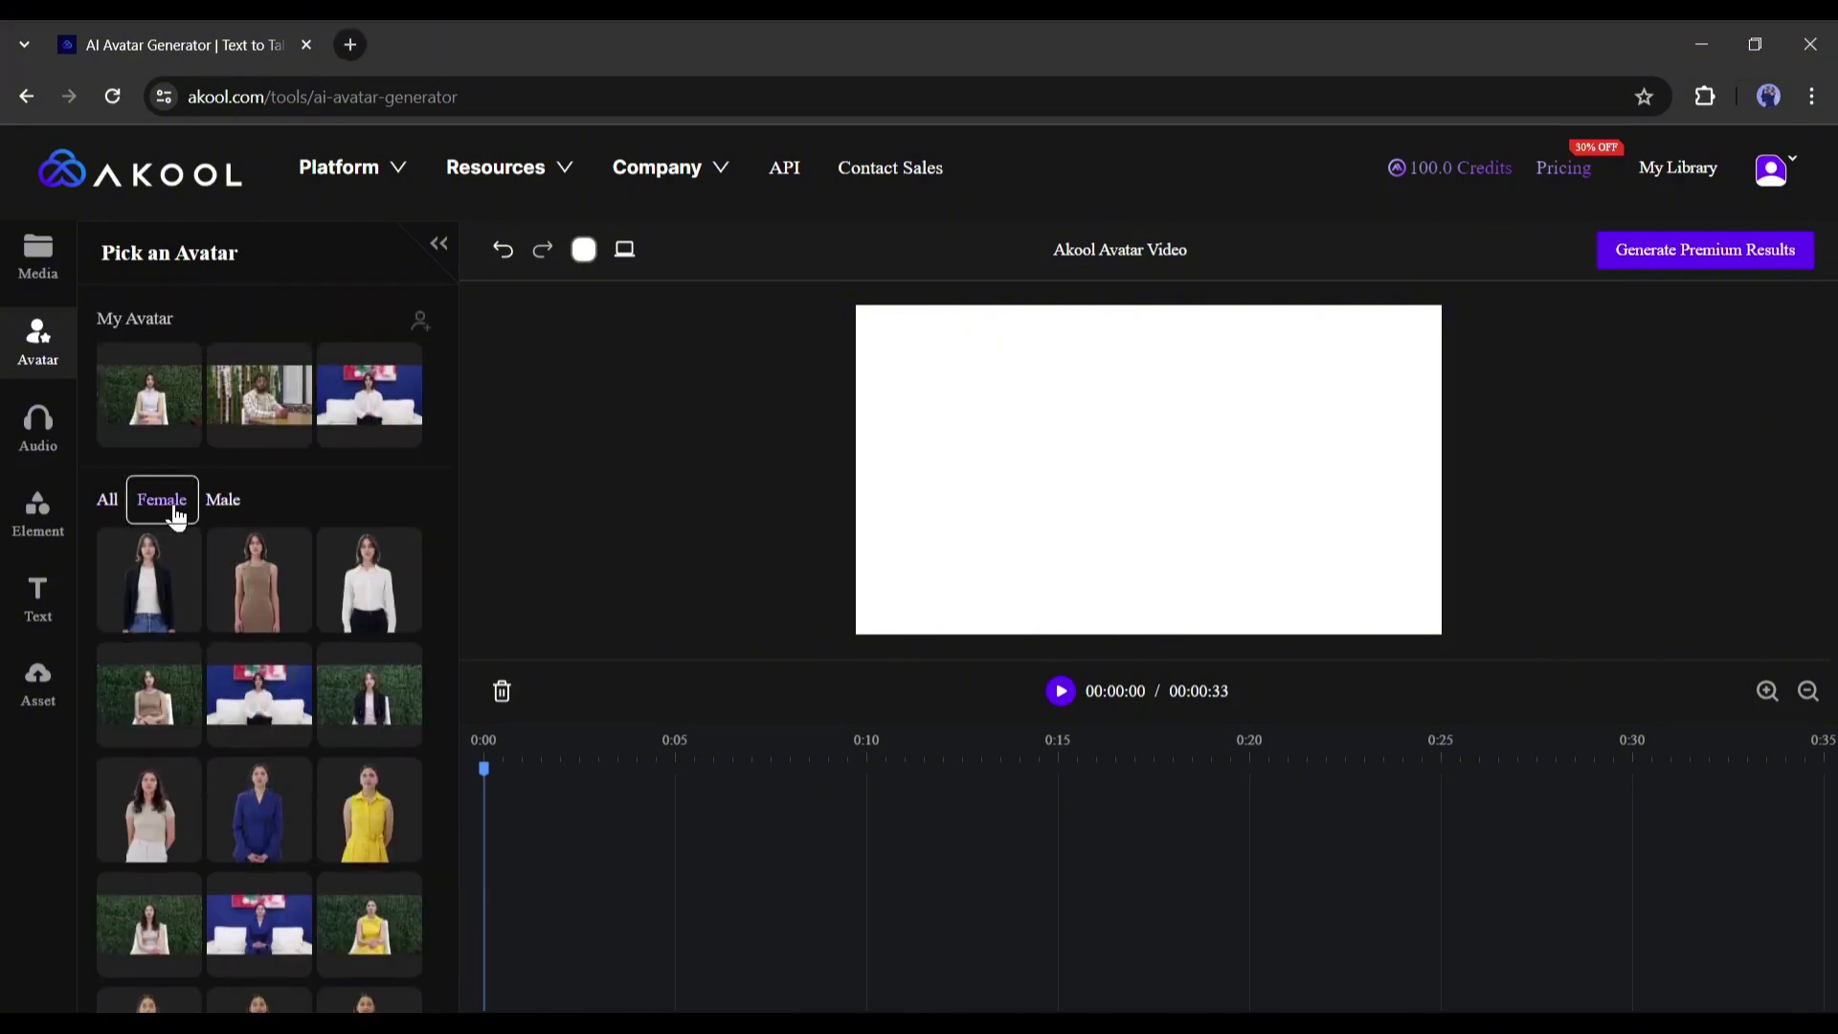
scroll(191, 670, down, 10)
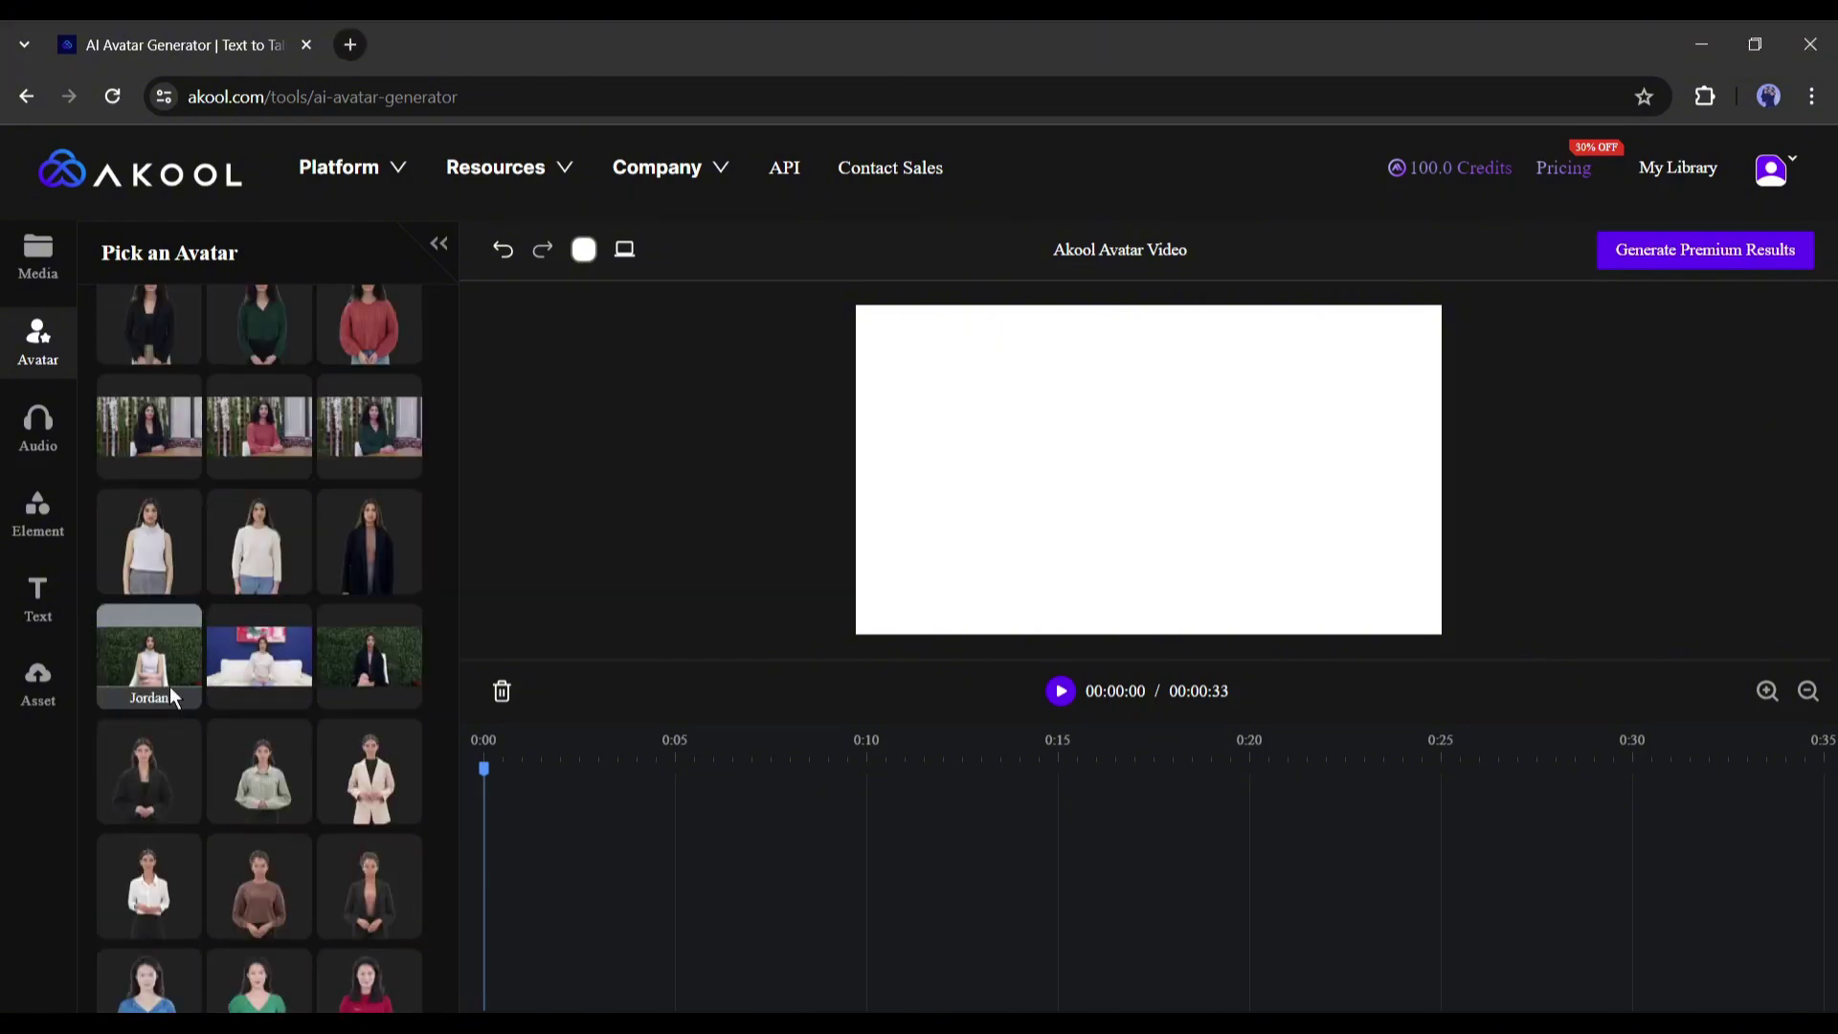
scroll(169, 697, down, 1)
click(348, 940)
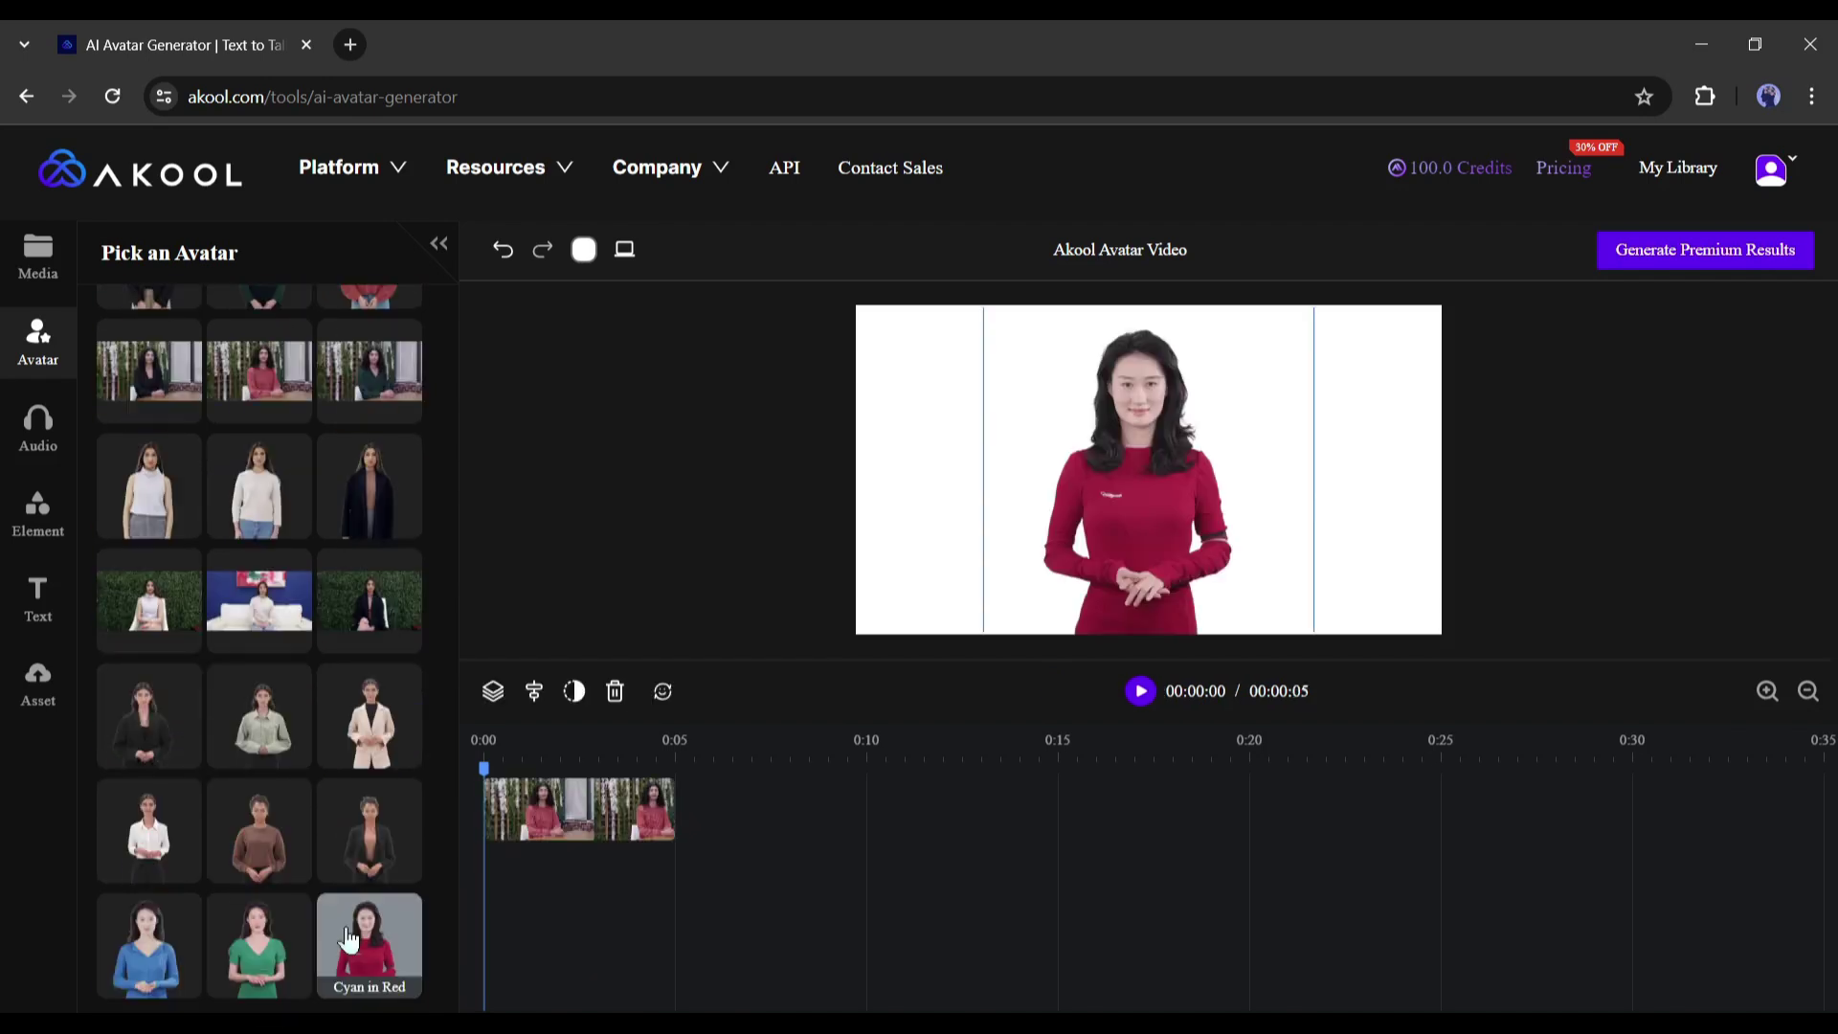
click(259, 828)
scroll(369, 833, up, 2)
click(368, 838)
scroll(287, 766, up, 2)
click(258, 842)
click(381, 763)
scroll(329, 706, up, 2)
click(259, 623)
scroll(316, 669, up, 2)
click(369, 637)
Settle on the curly-haired woman in a red sweater at a table as the avatar
click(283, 519)
click(253, 756)
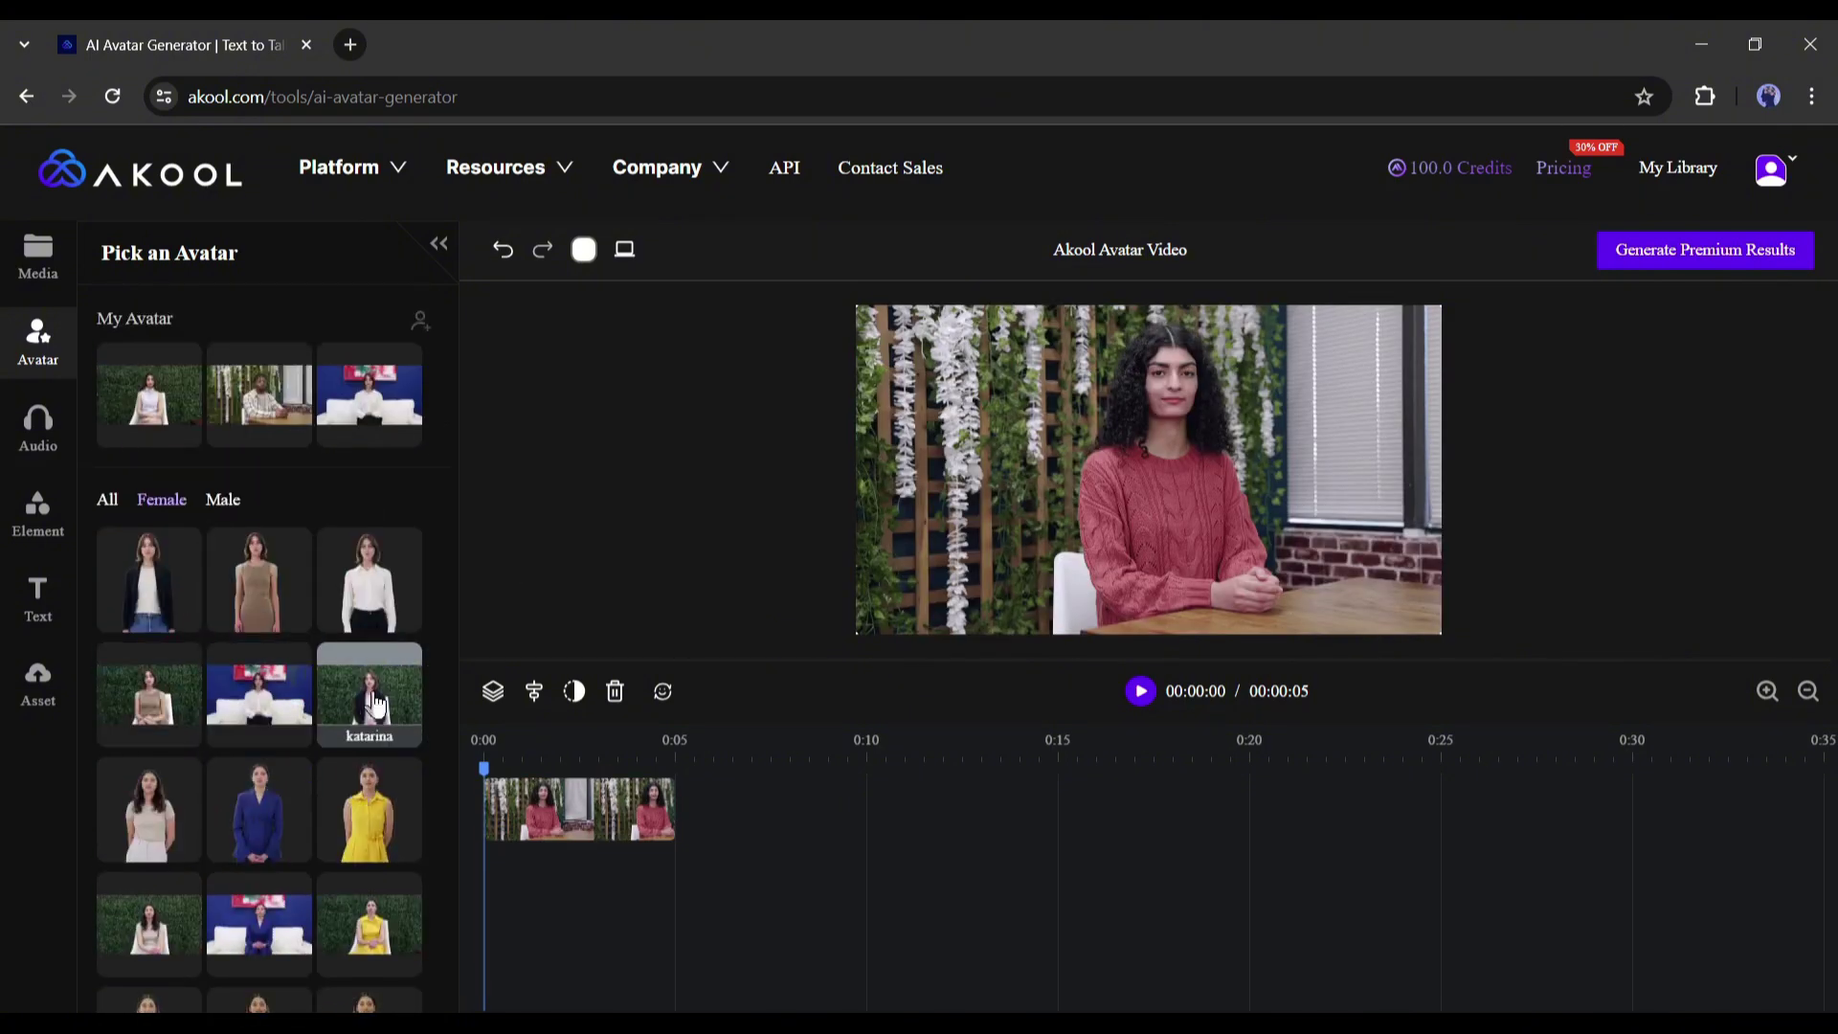
click(375, 706)
scroll(329, 731, down, 1)
scroll(288, 756, down, 3)
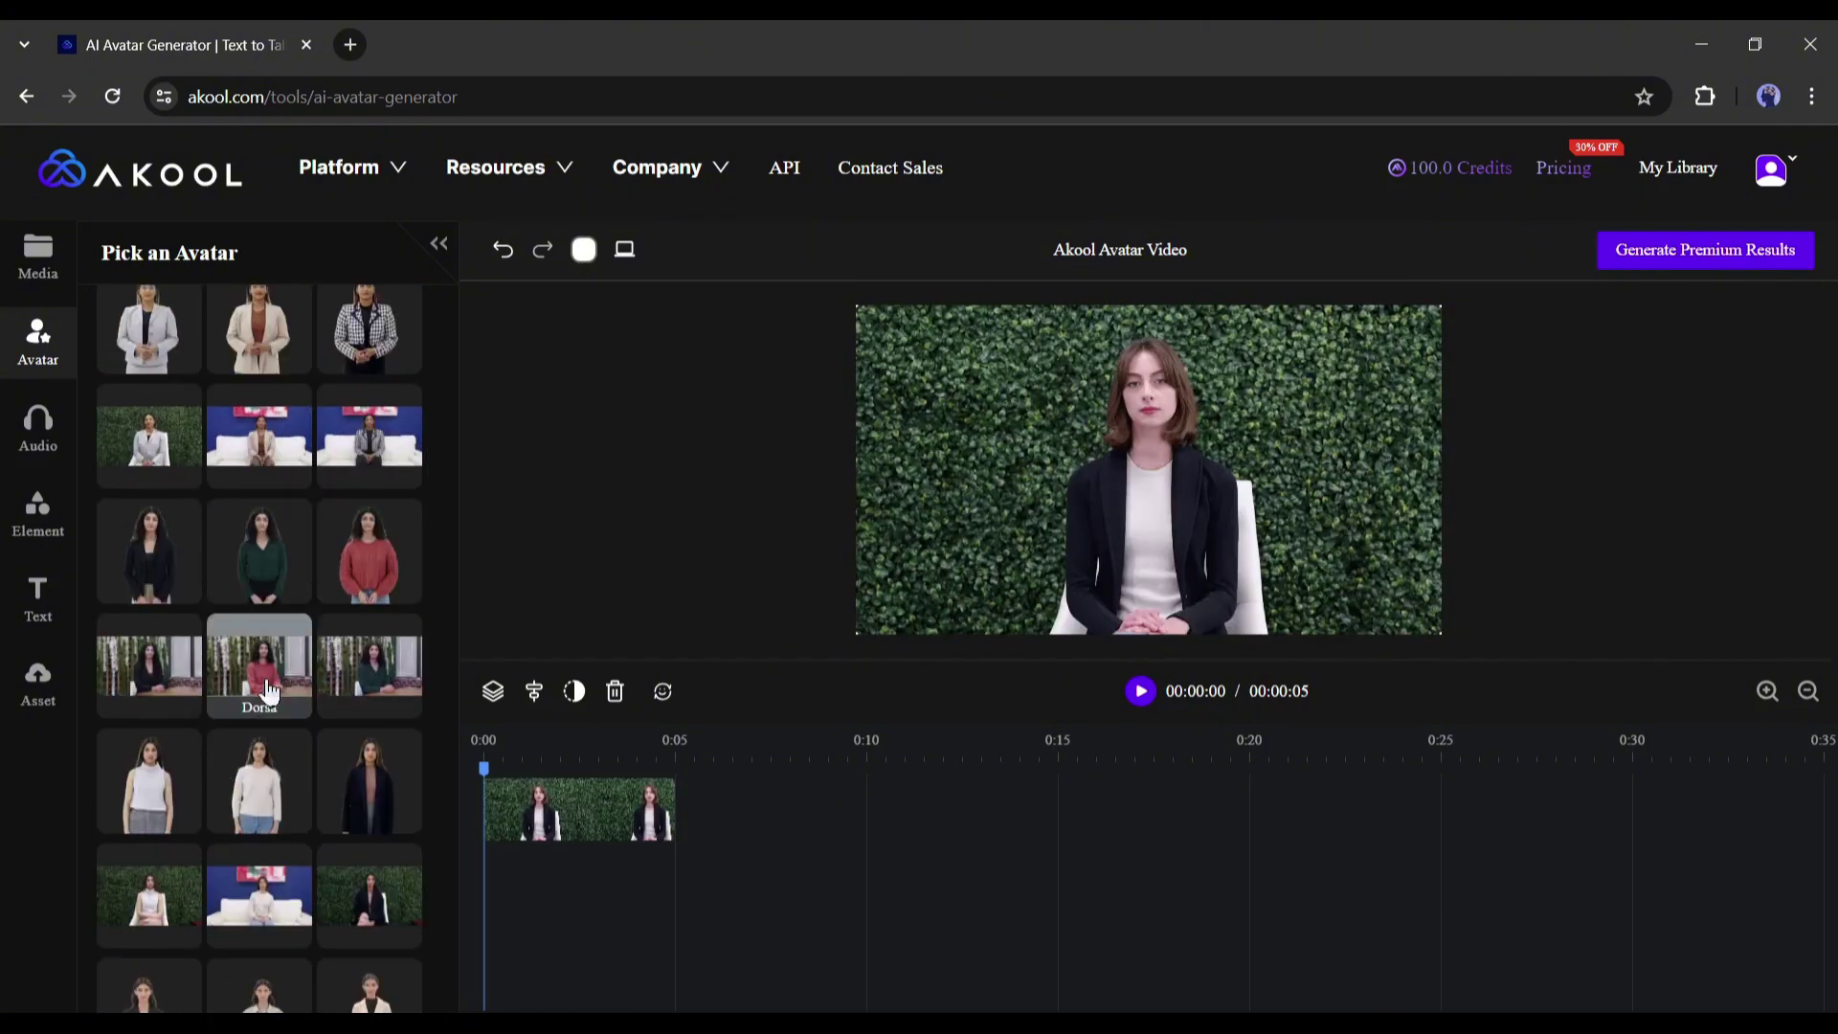
click(268, 691)
scroll(299, 636, up, 5)
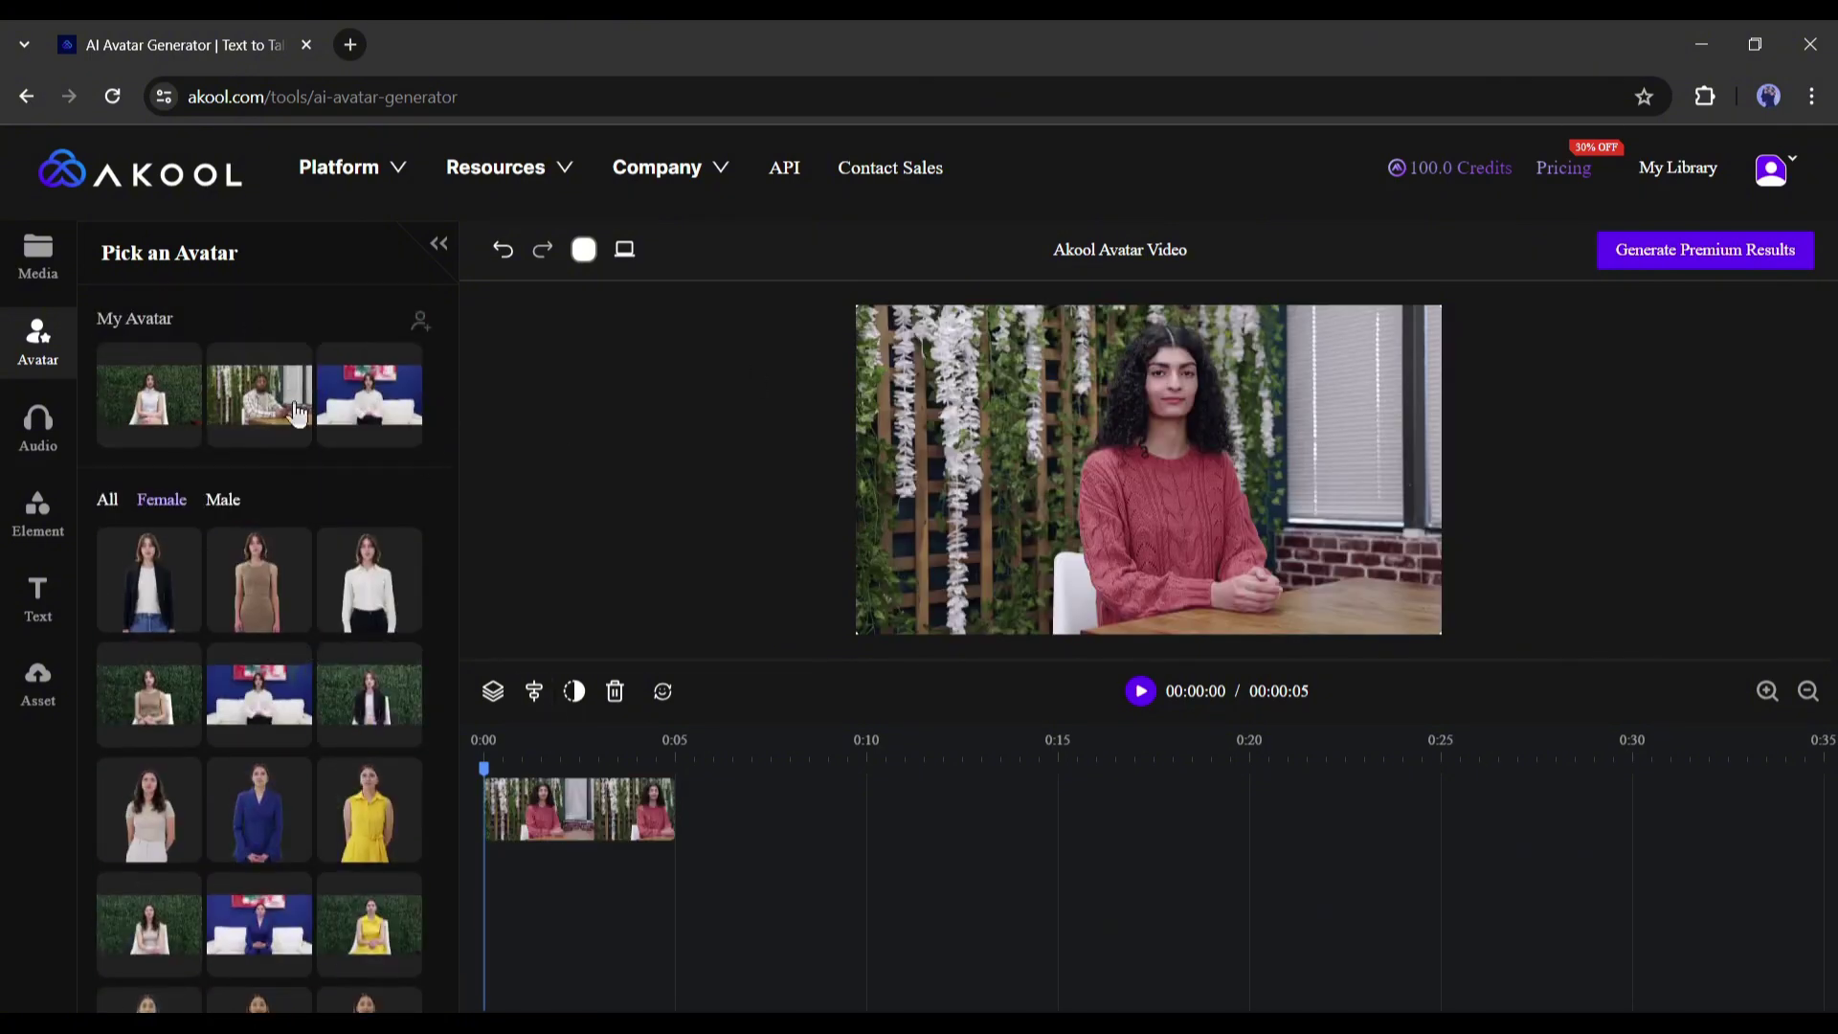
Open the audio settings and look through the Audio Script and Song Generation tabs
click(22, 454)
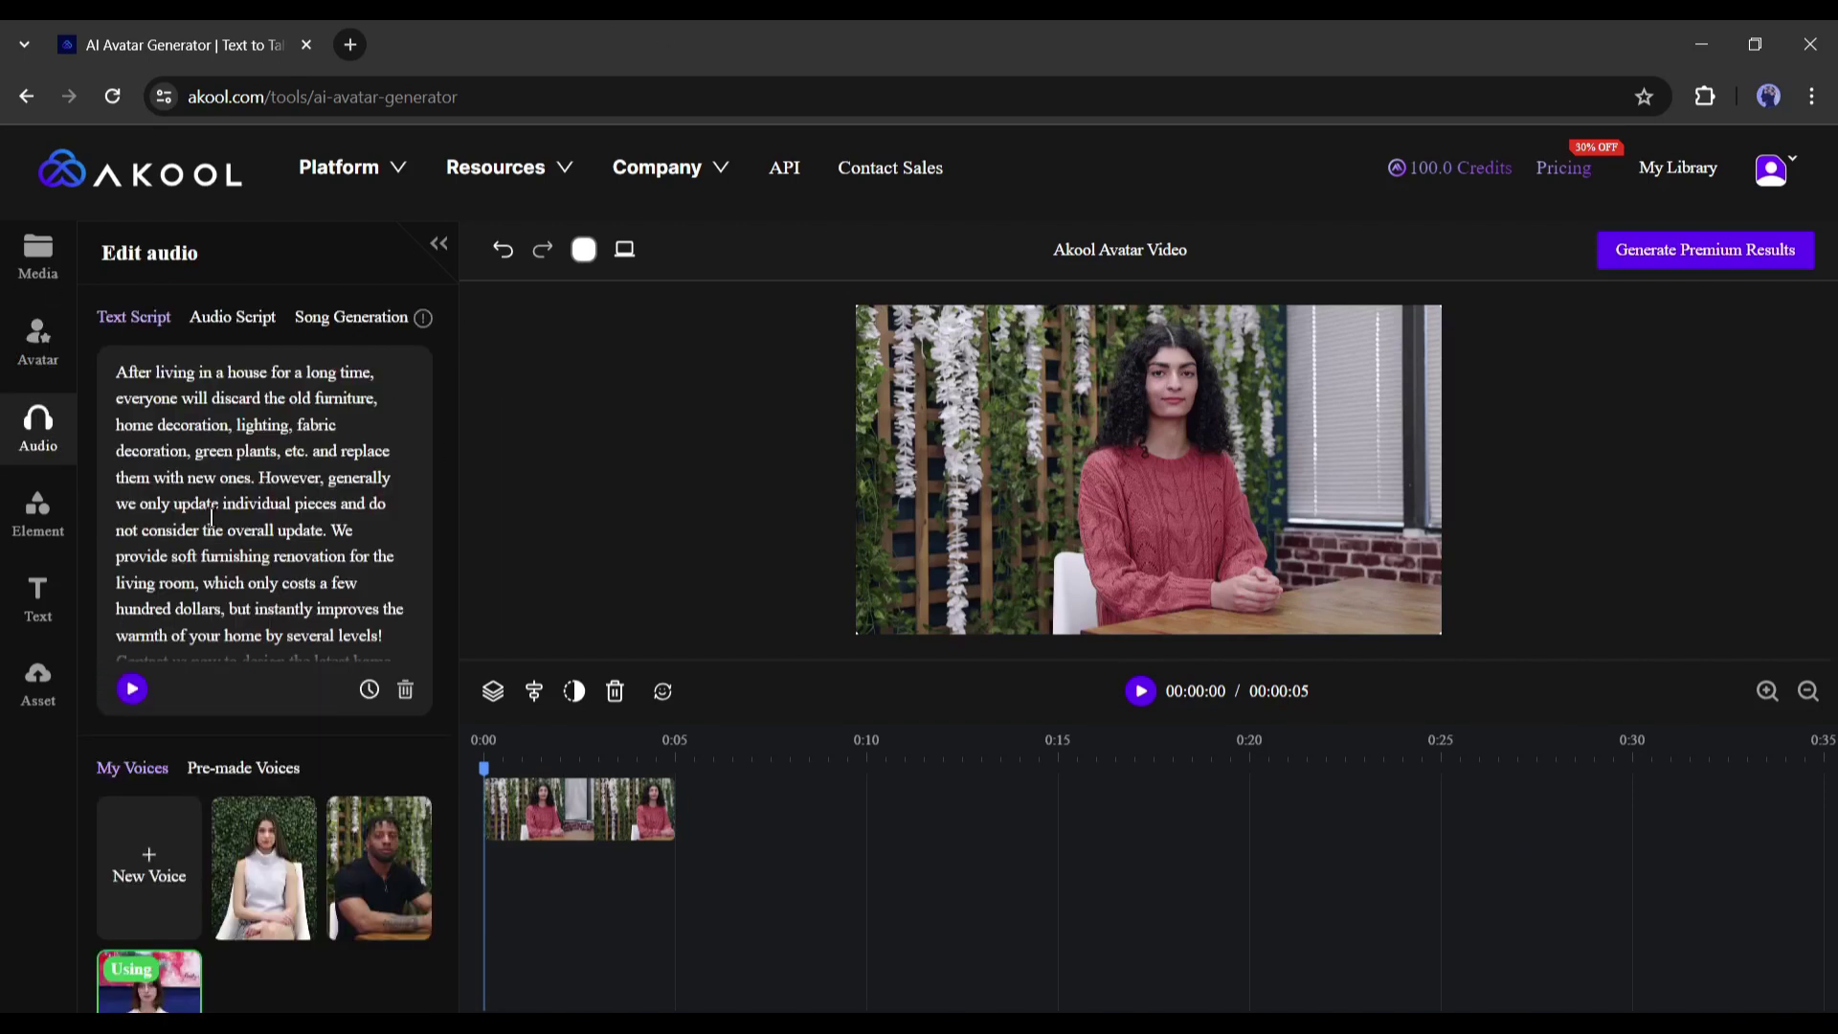
scroll(233, 497, down, 2)
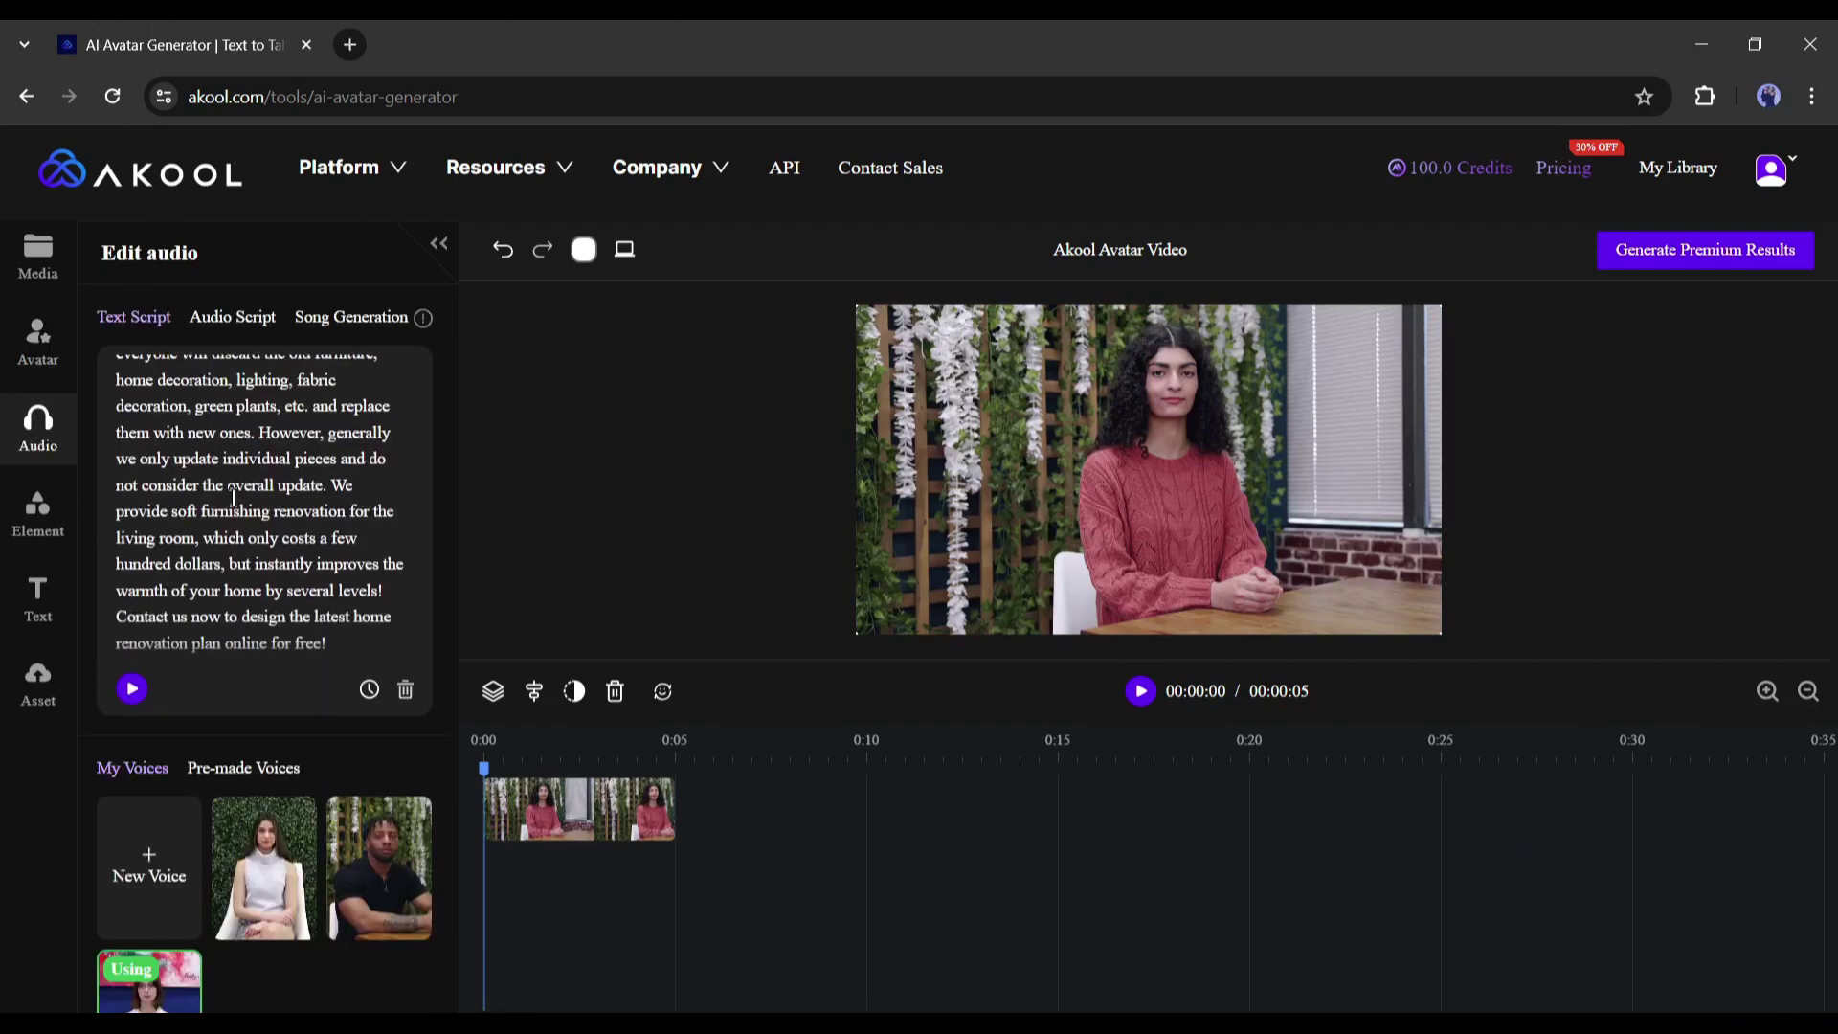
click(235, 324)
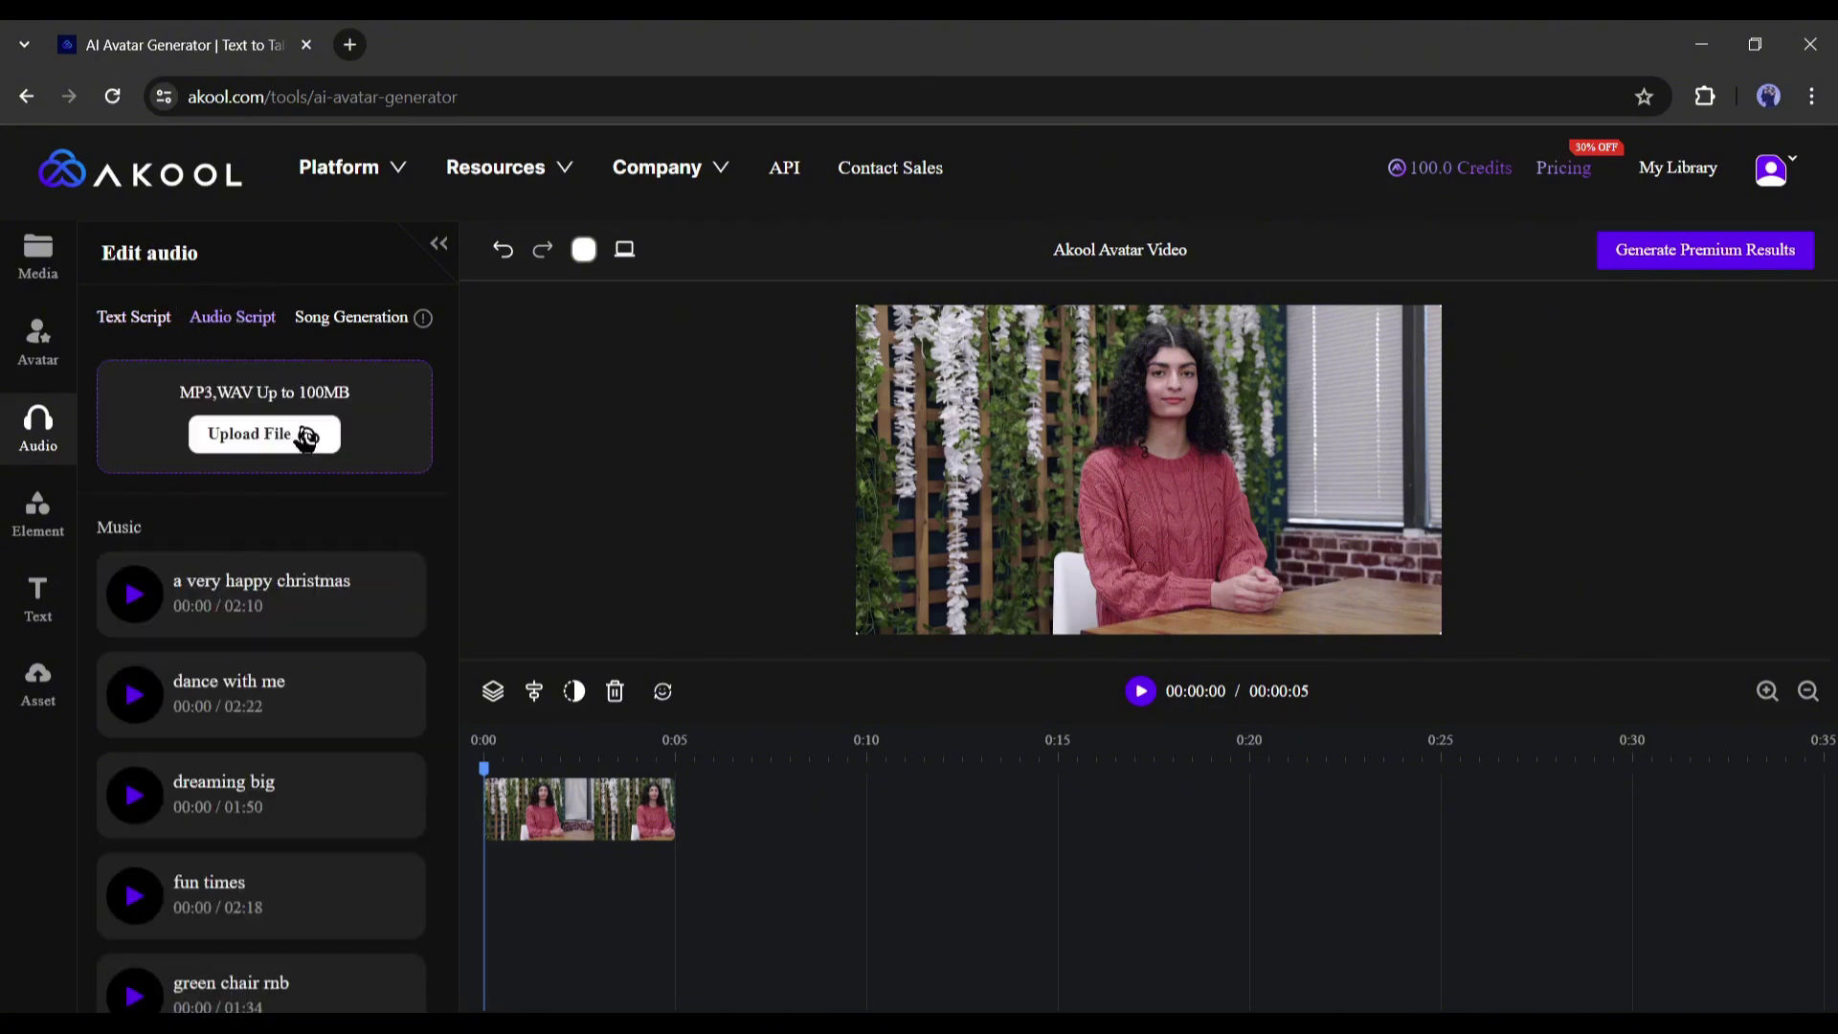
click(346, 318)
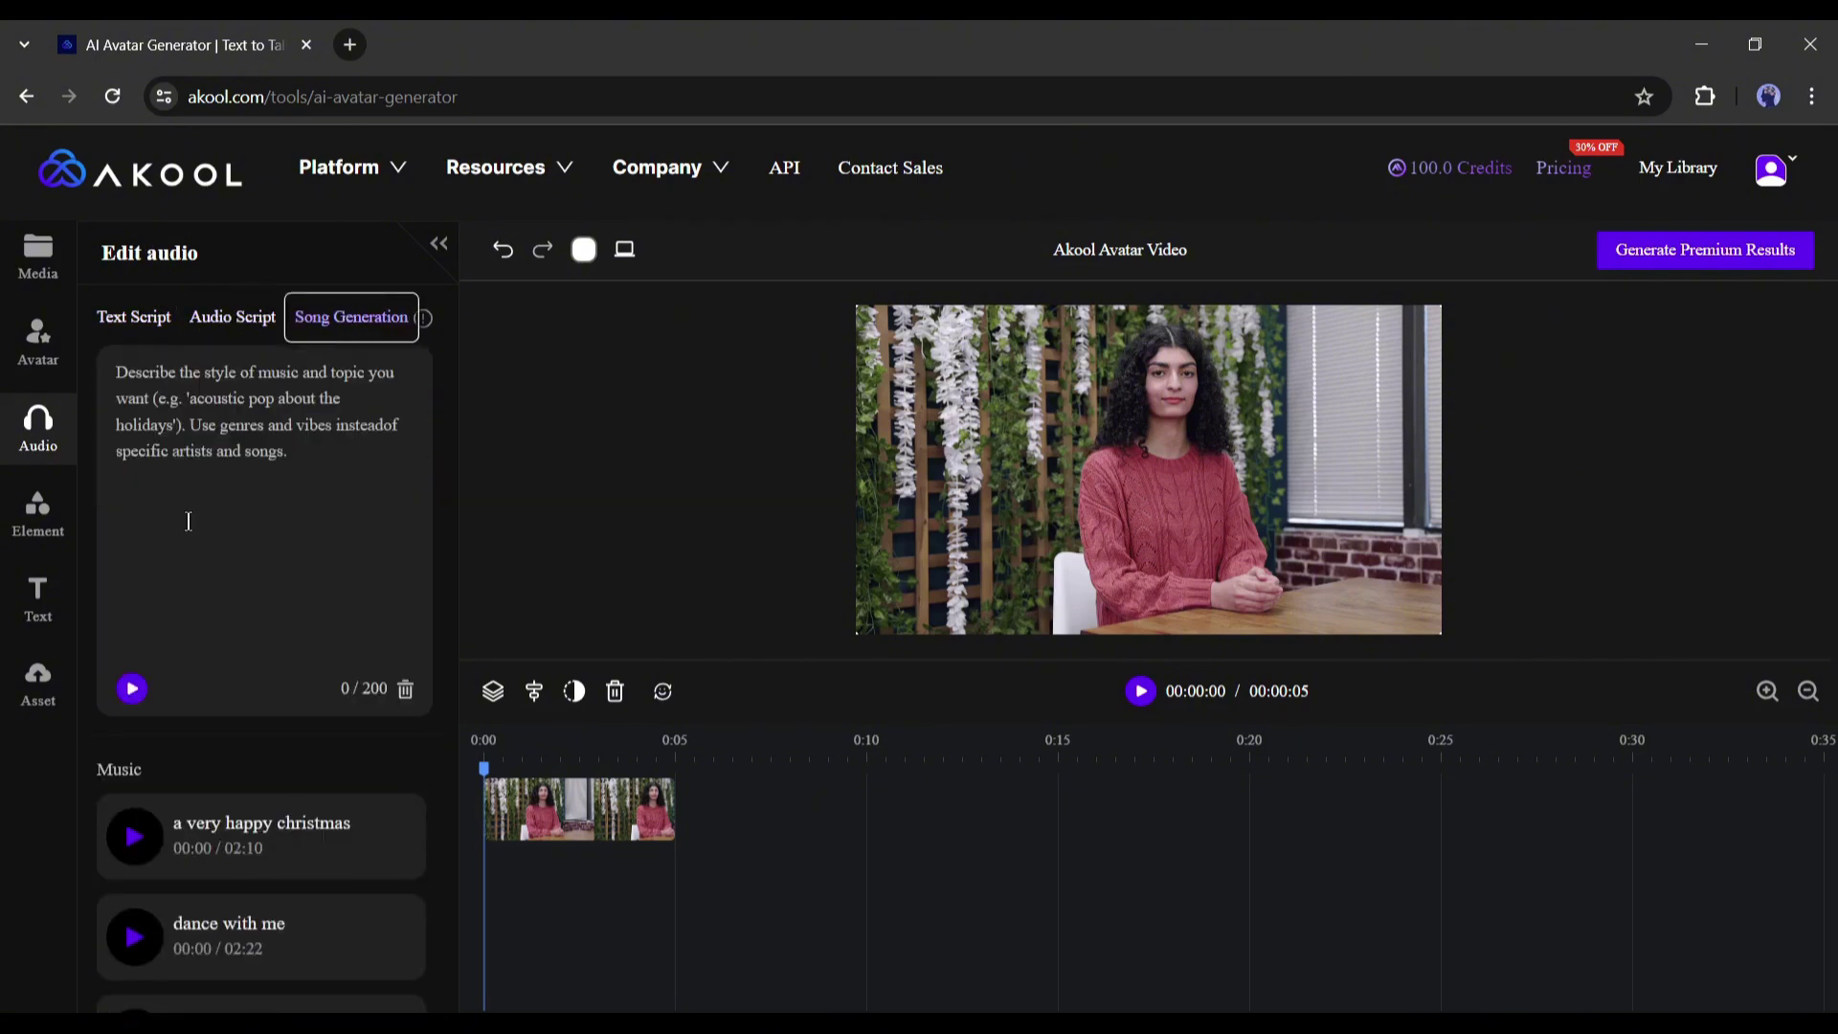
click(143, 331)
Return to the text script, peek at Pre-made Voices, then go back to My Voices
scroll(240, 699, down, 5)
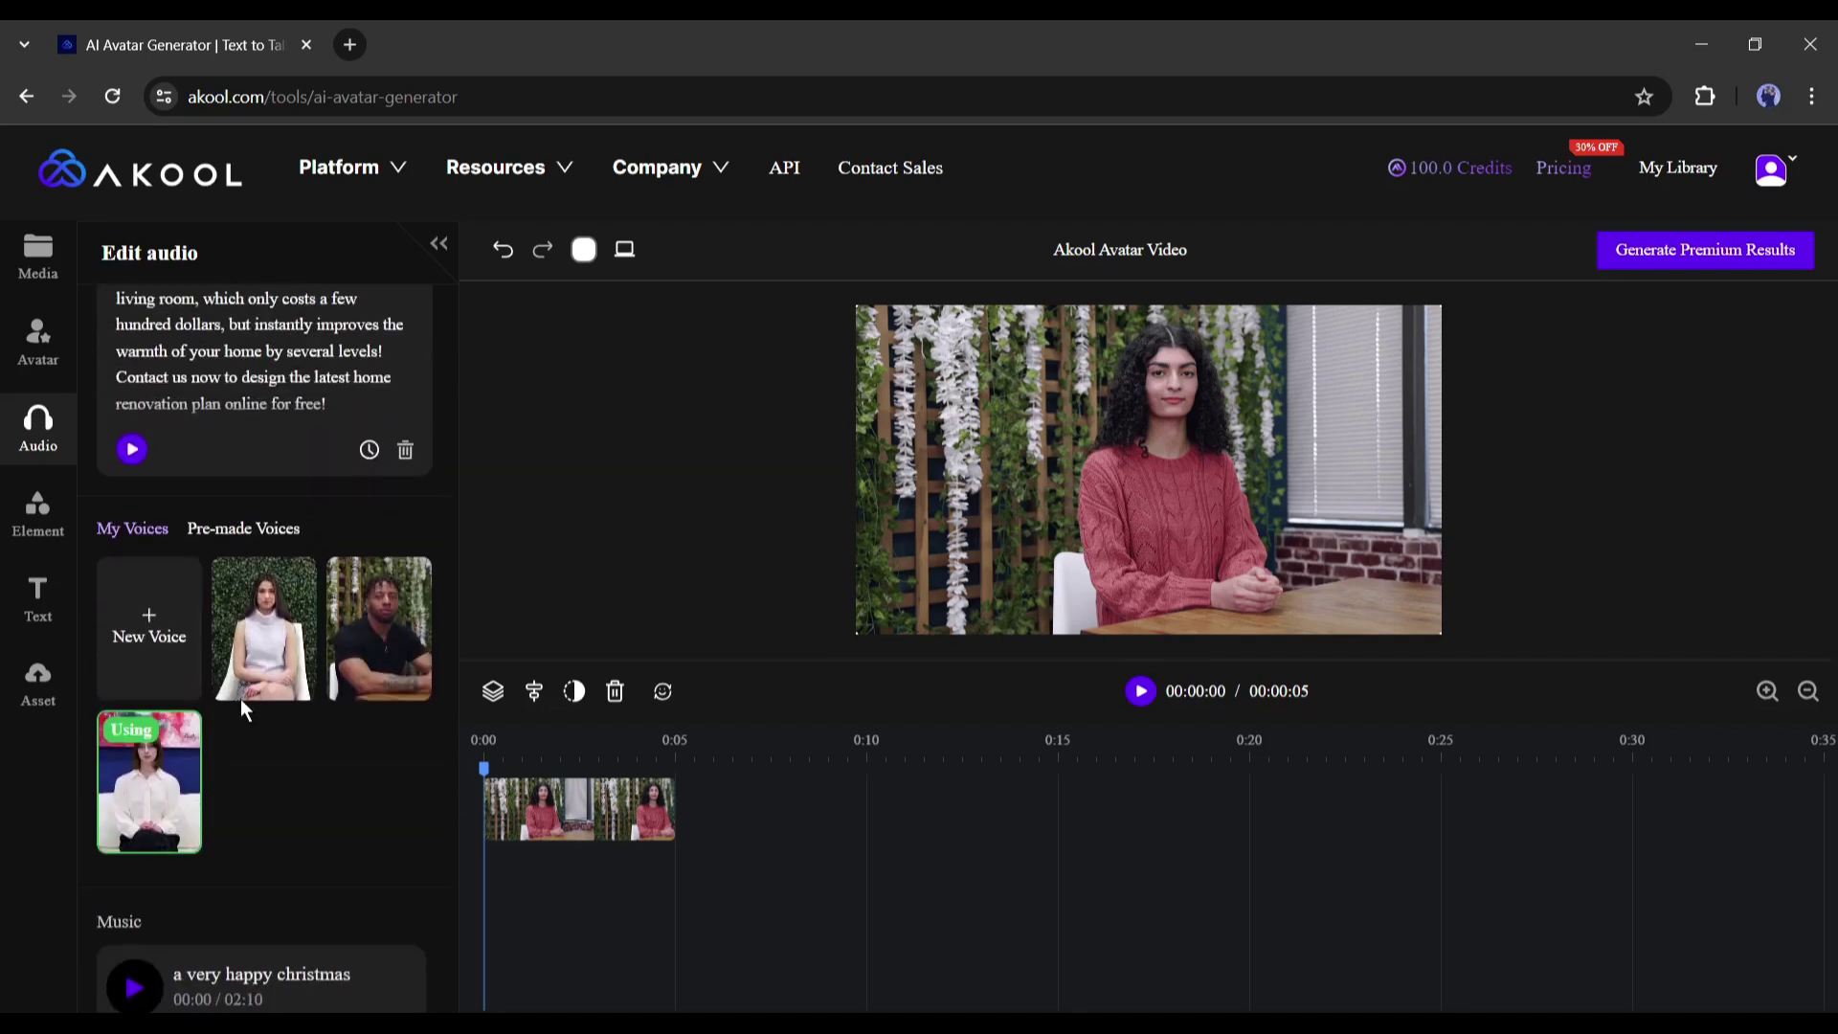
scroll(239, 699, up, 1)
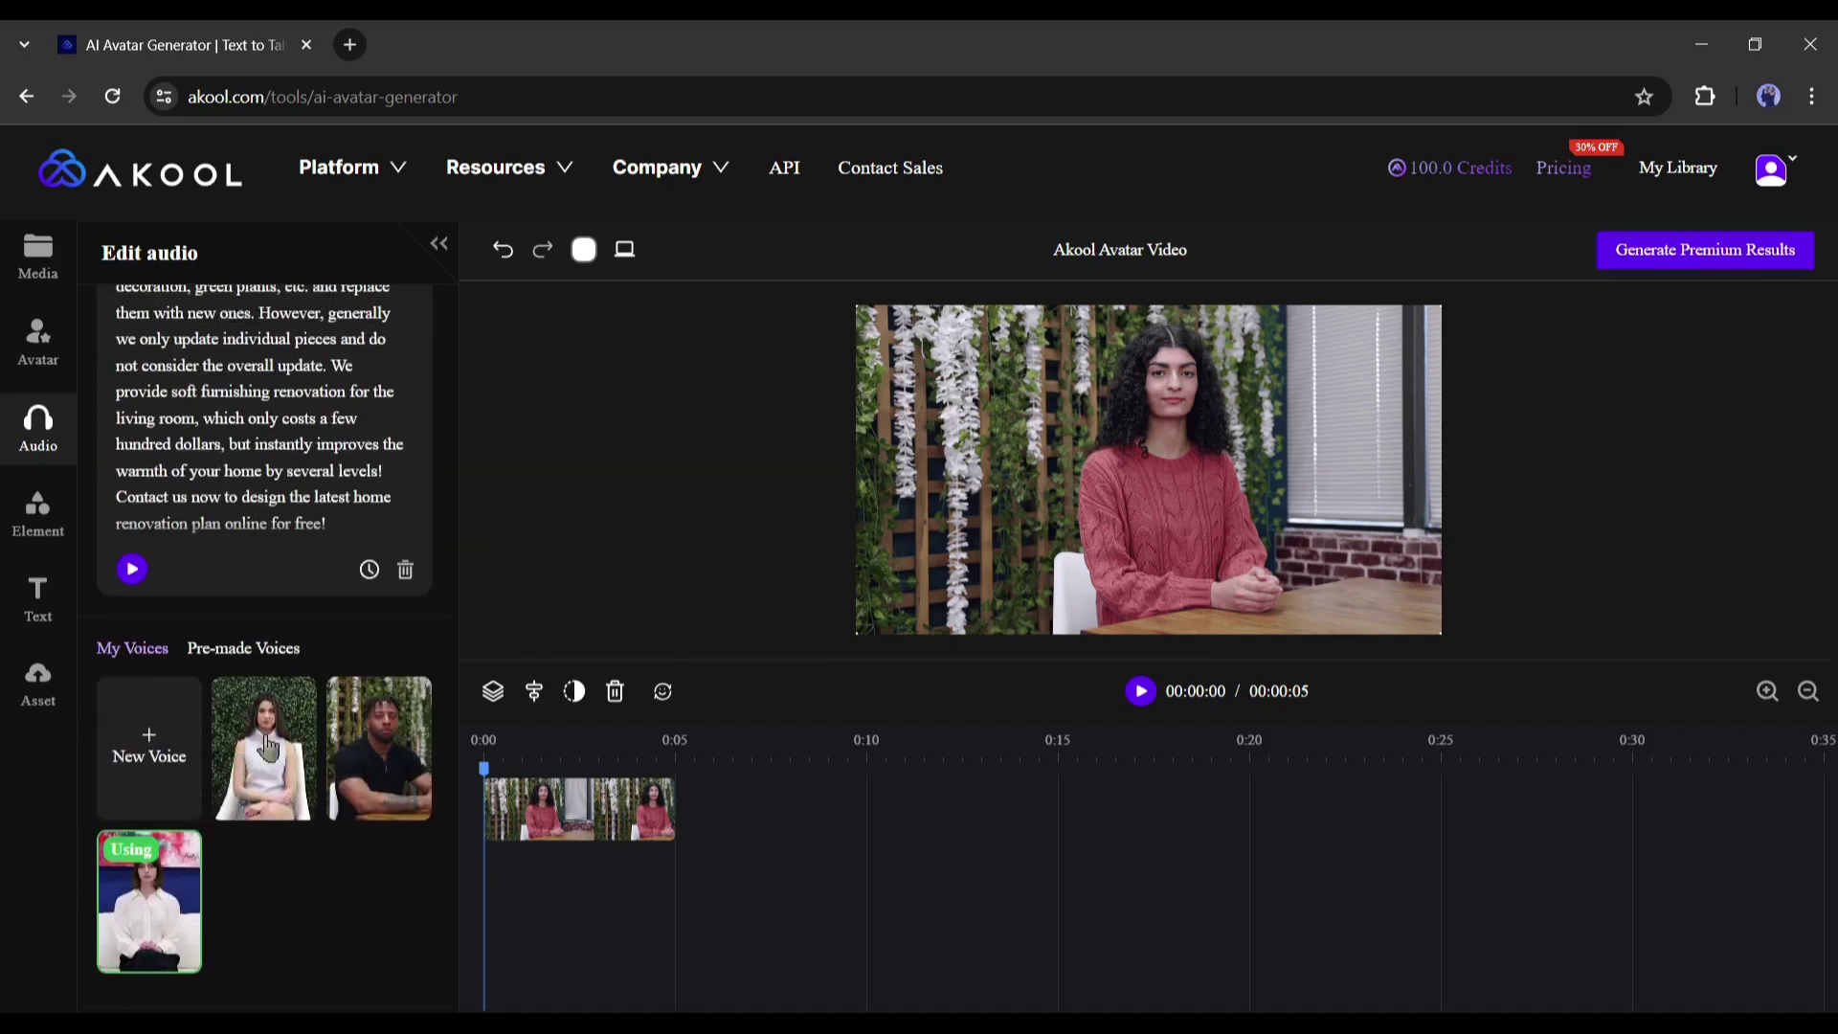
click(228, 659)
click(155, 659)
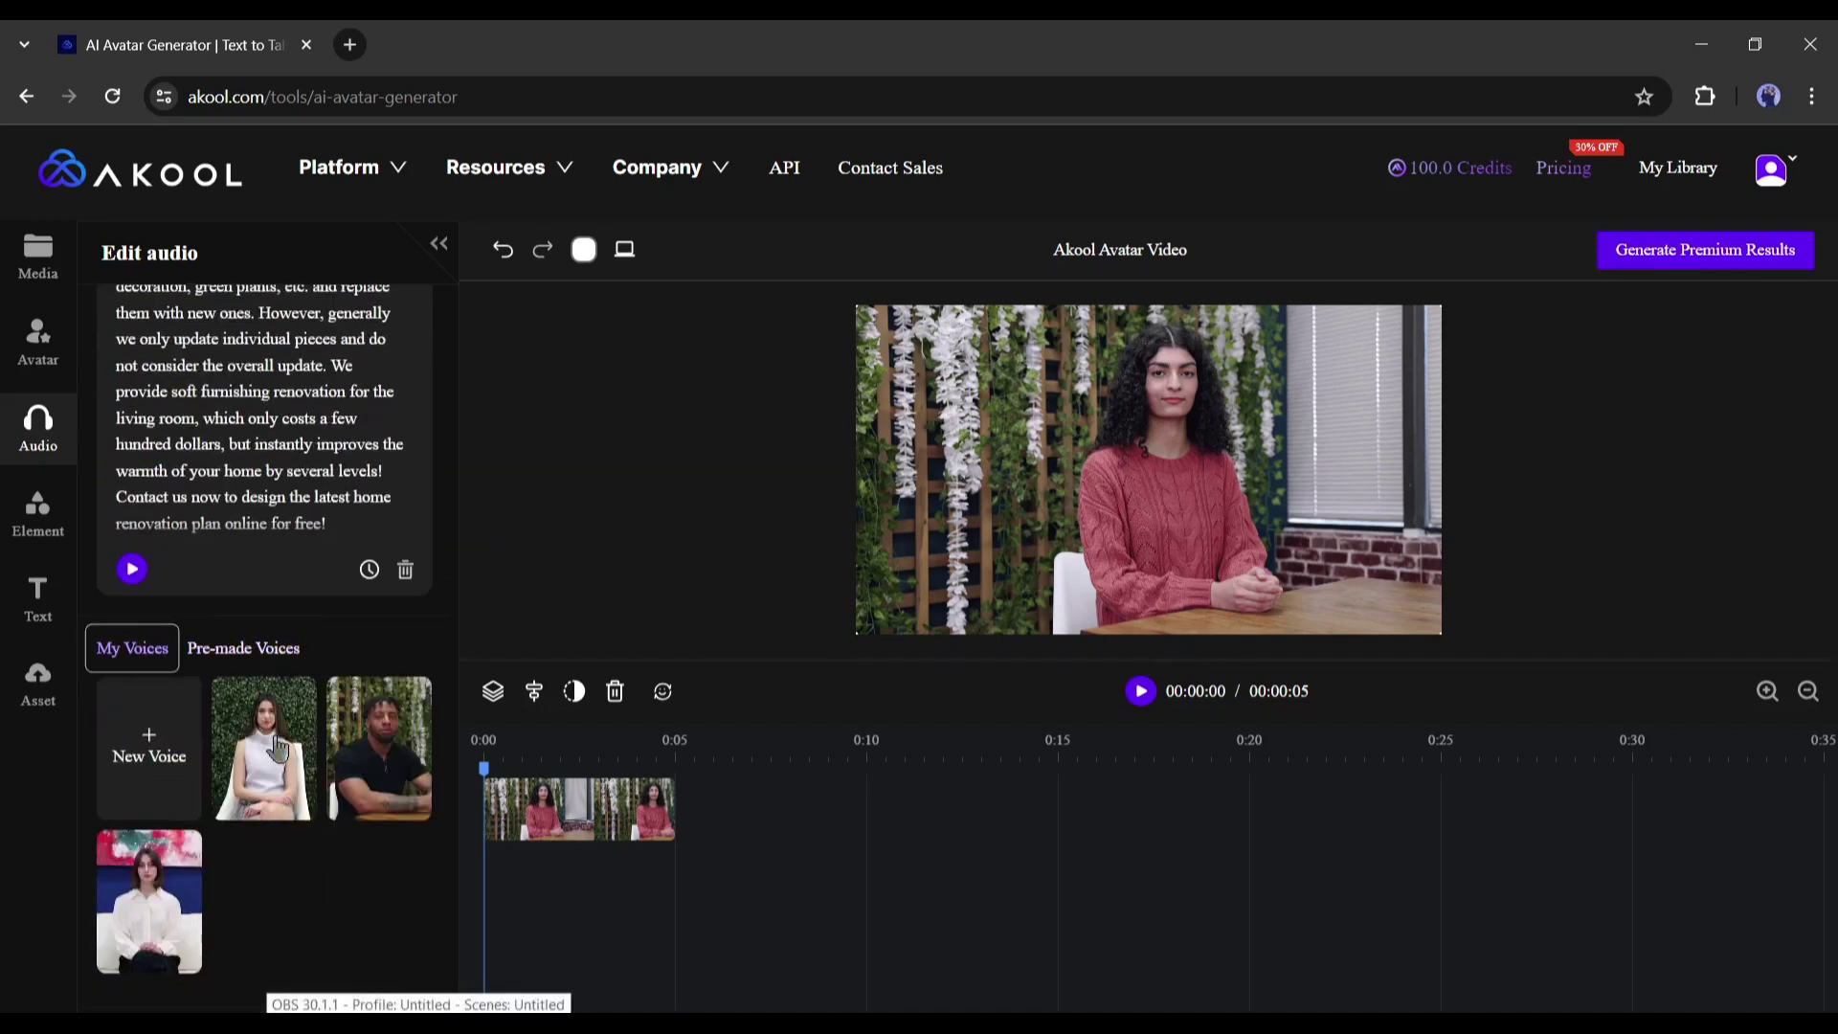
Read the custom voice Material Requirement notice, then close it
click(153, 756)
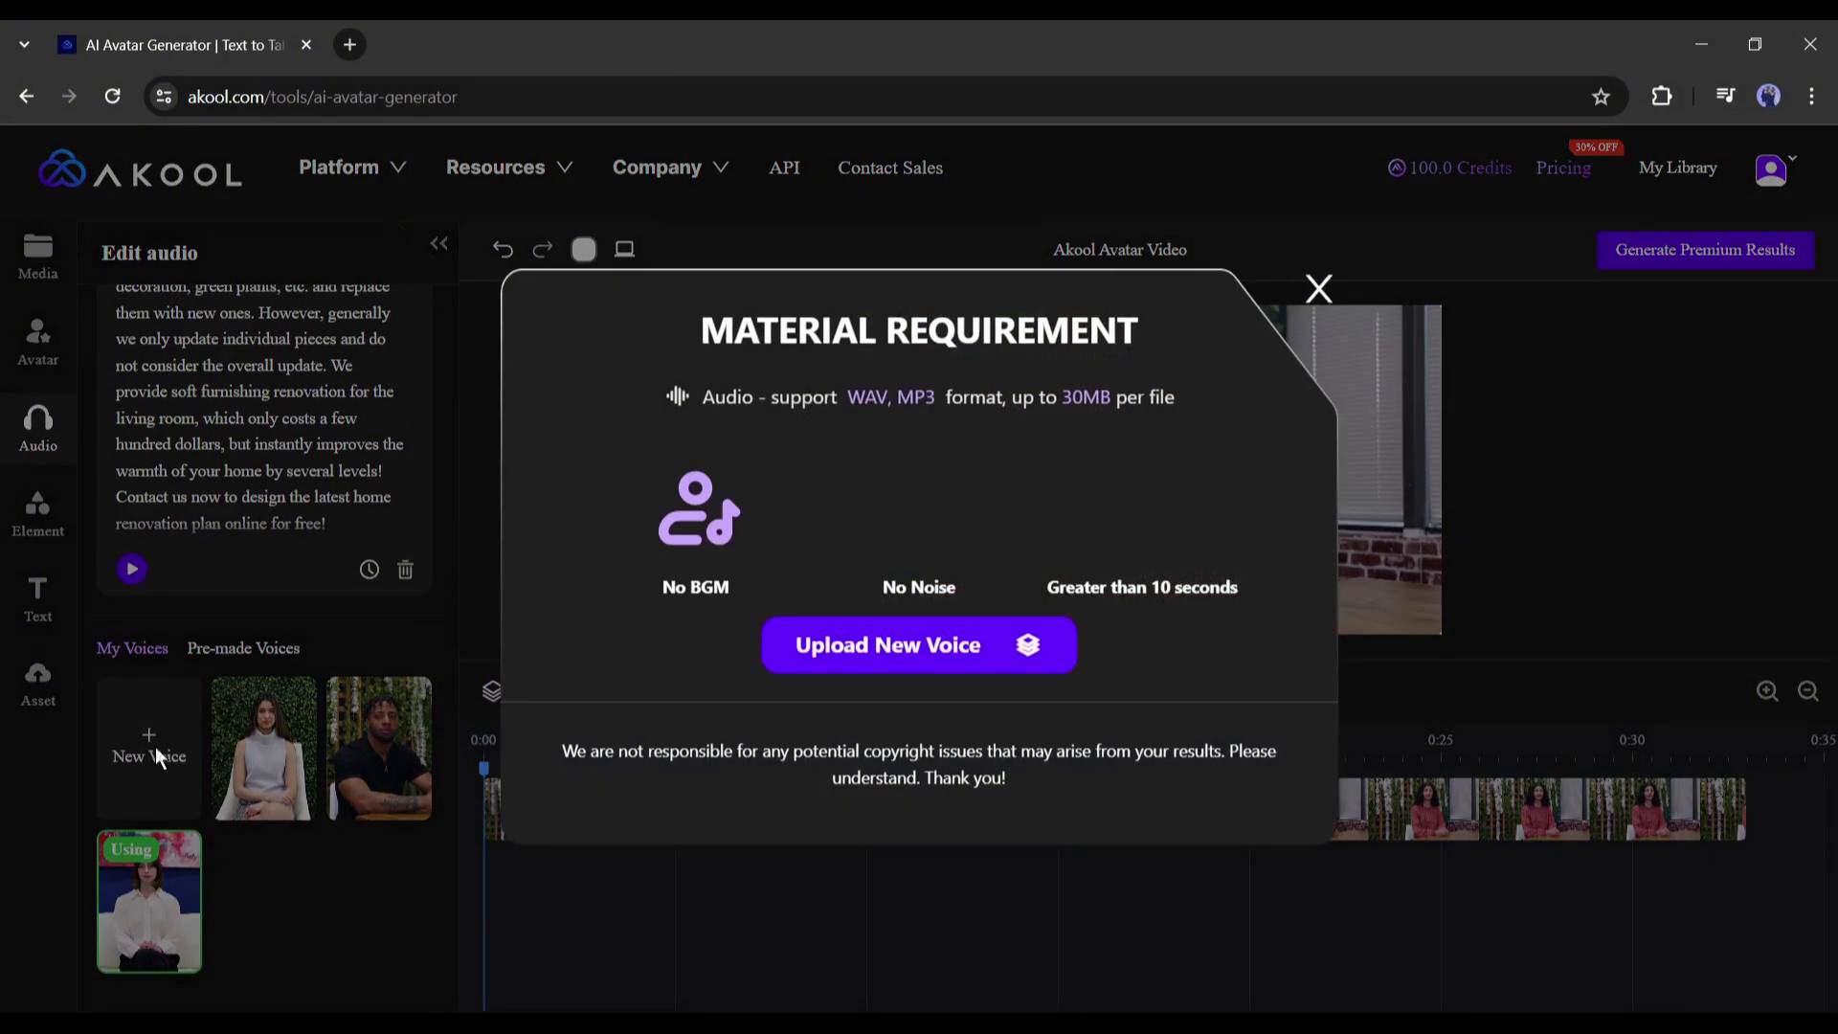
drag(698, 397, 1209, 428)
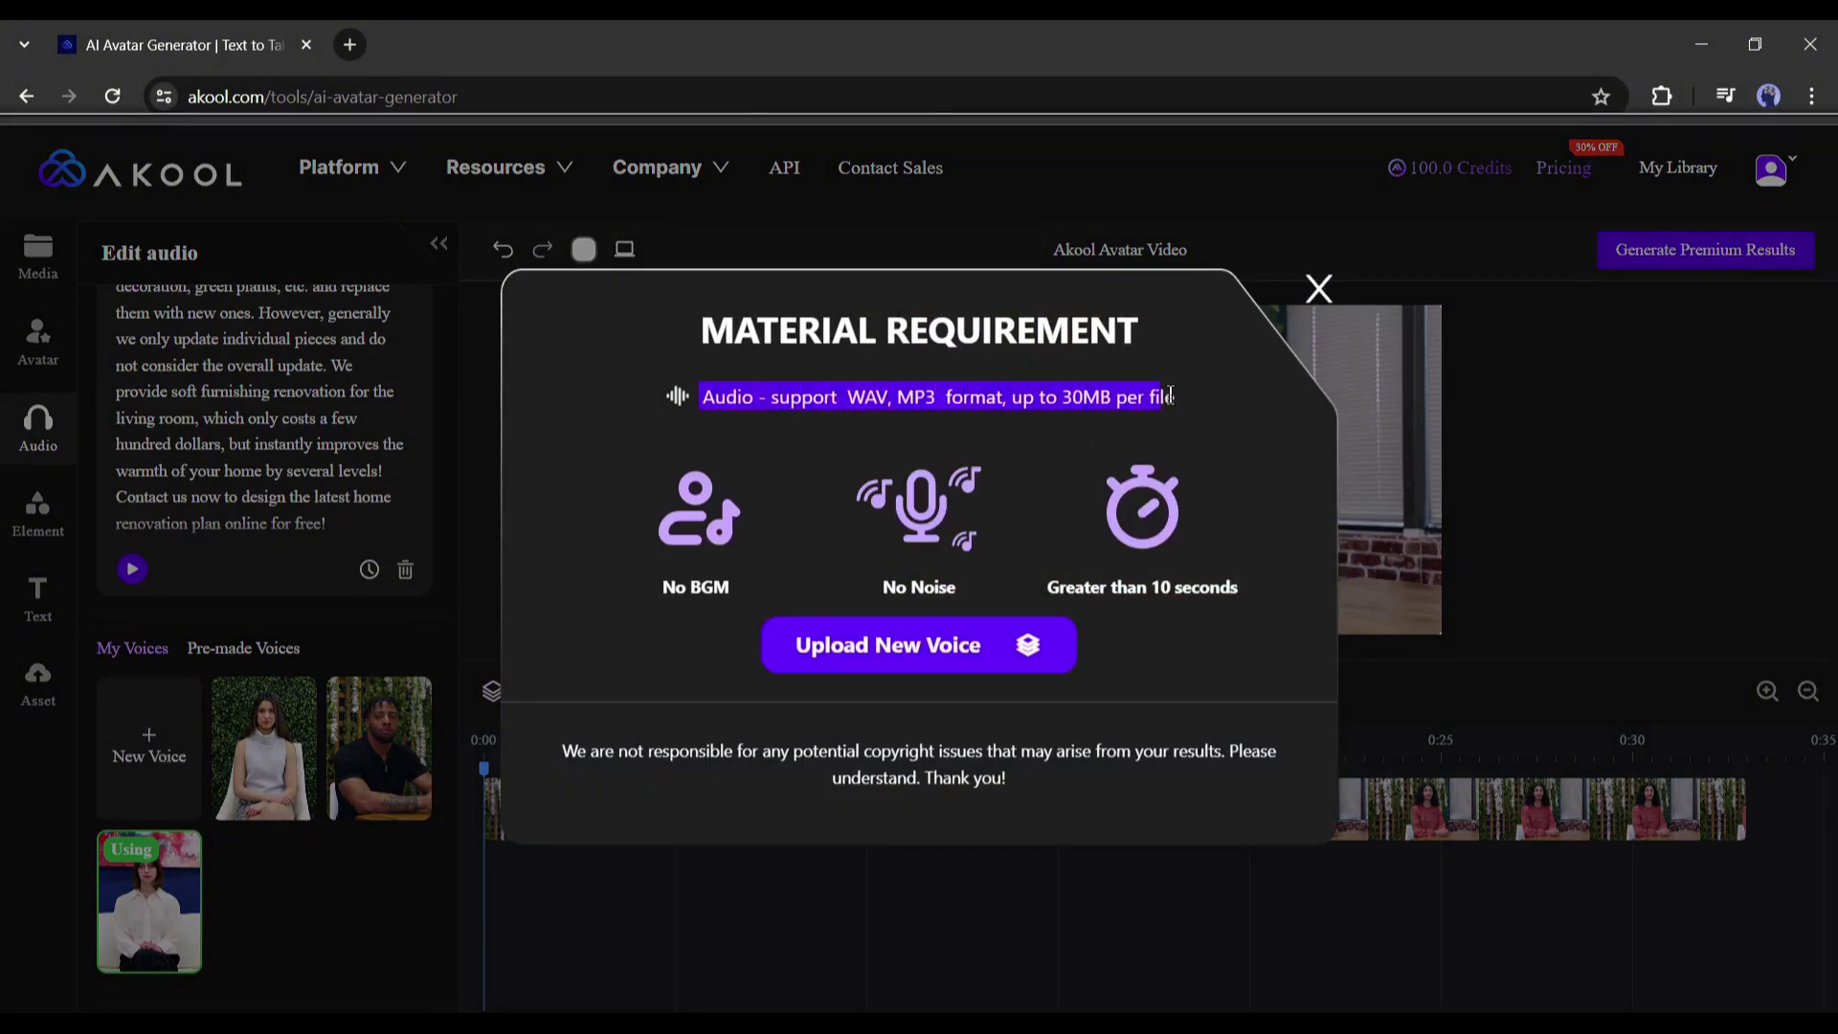
click(1209, 428)
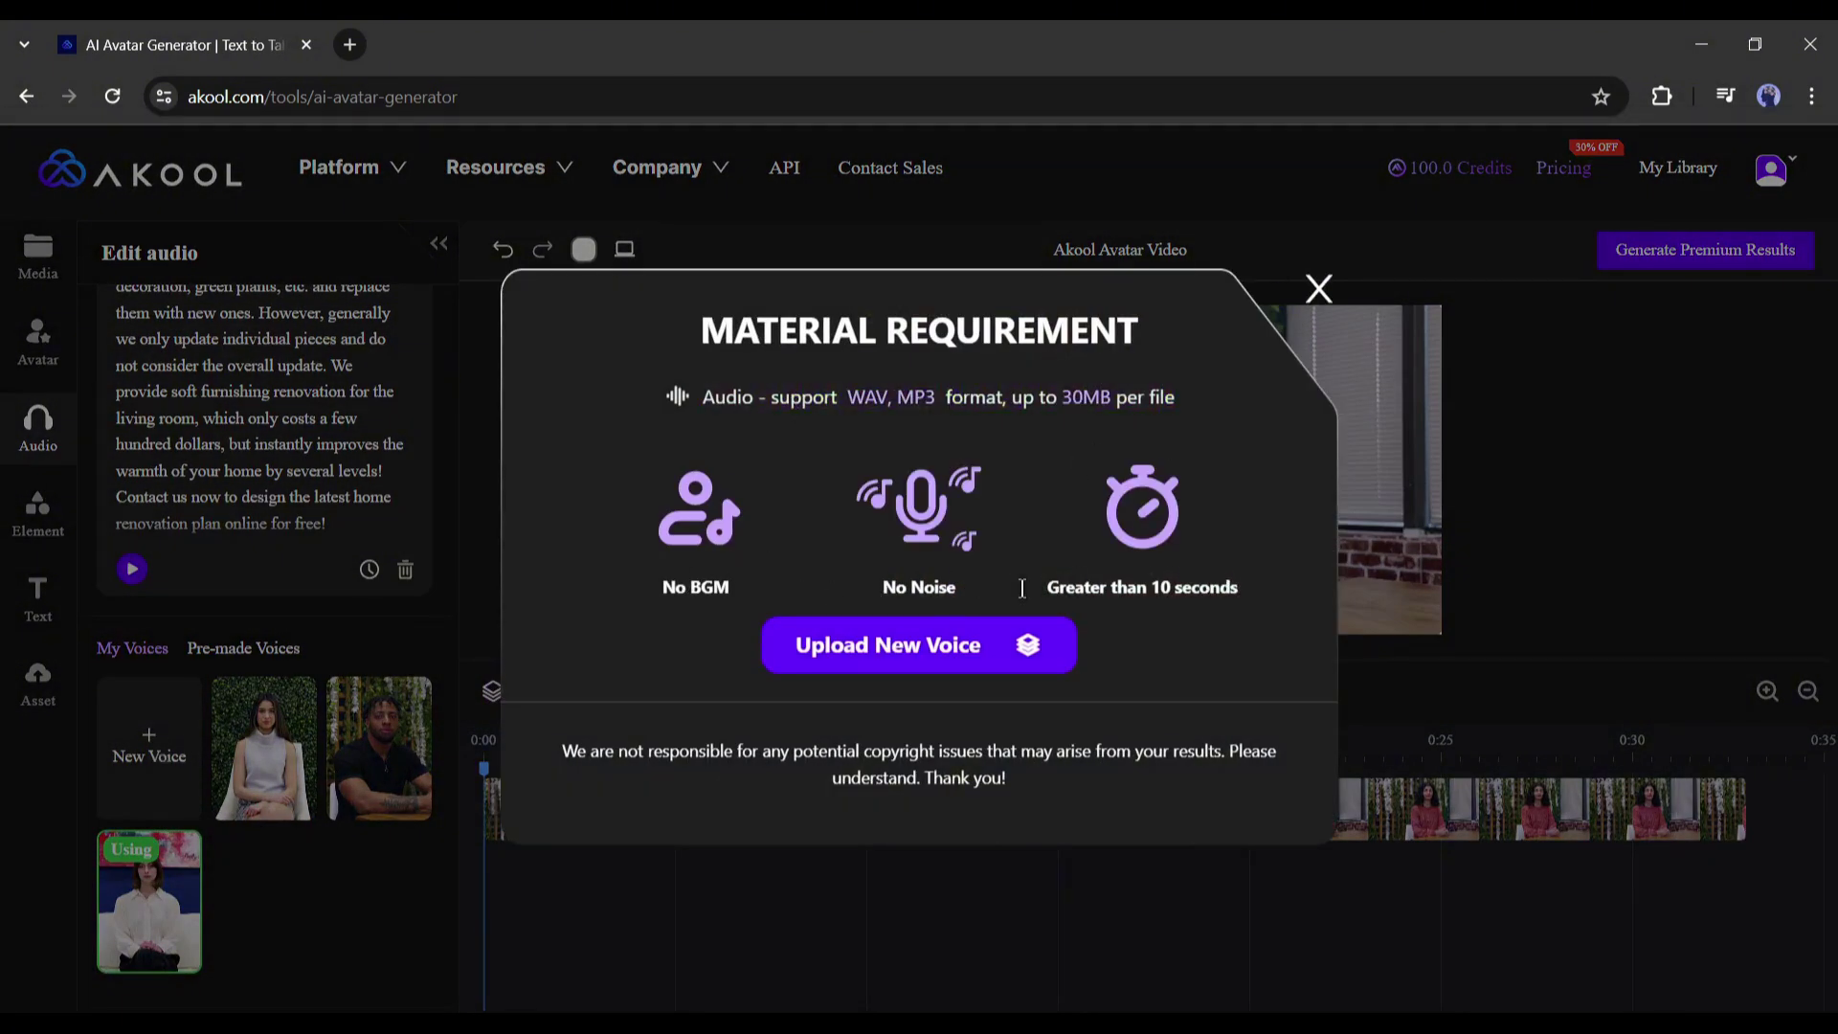
click(1318, 290)
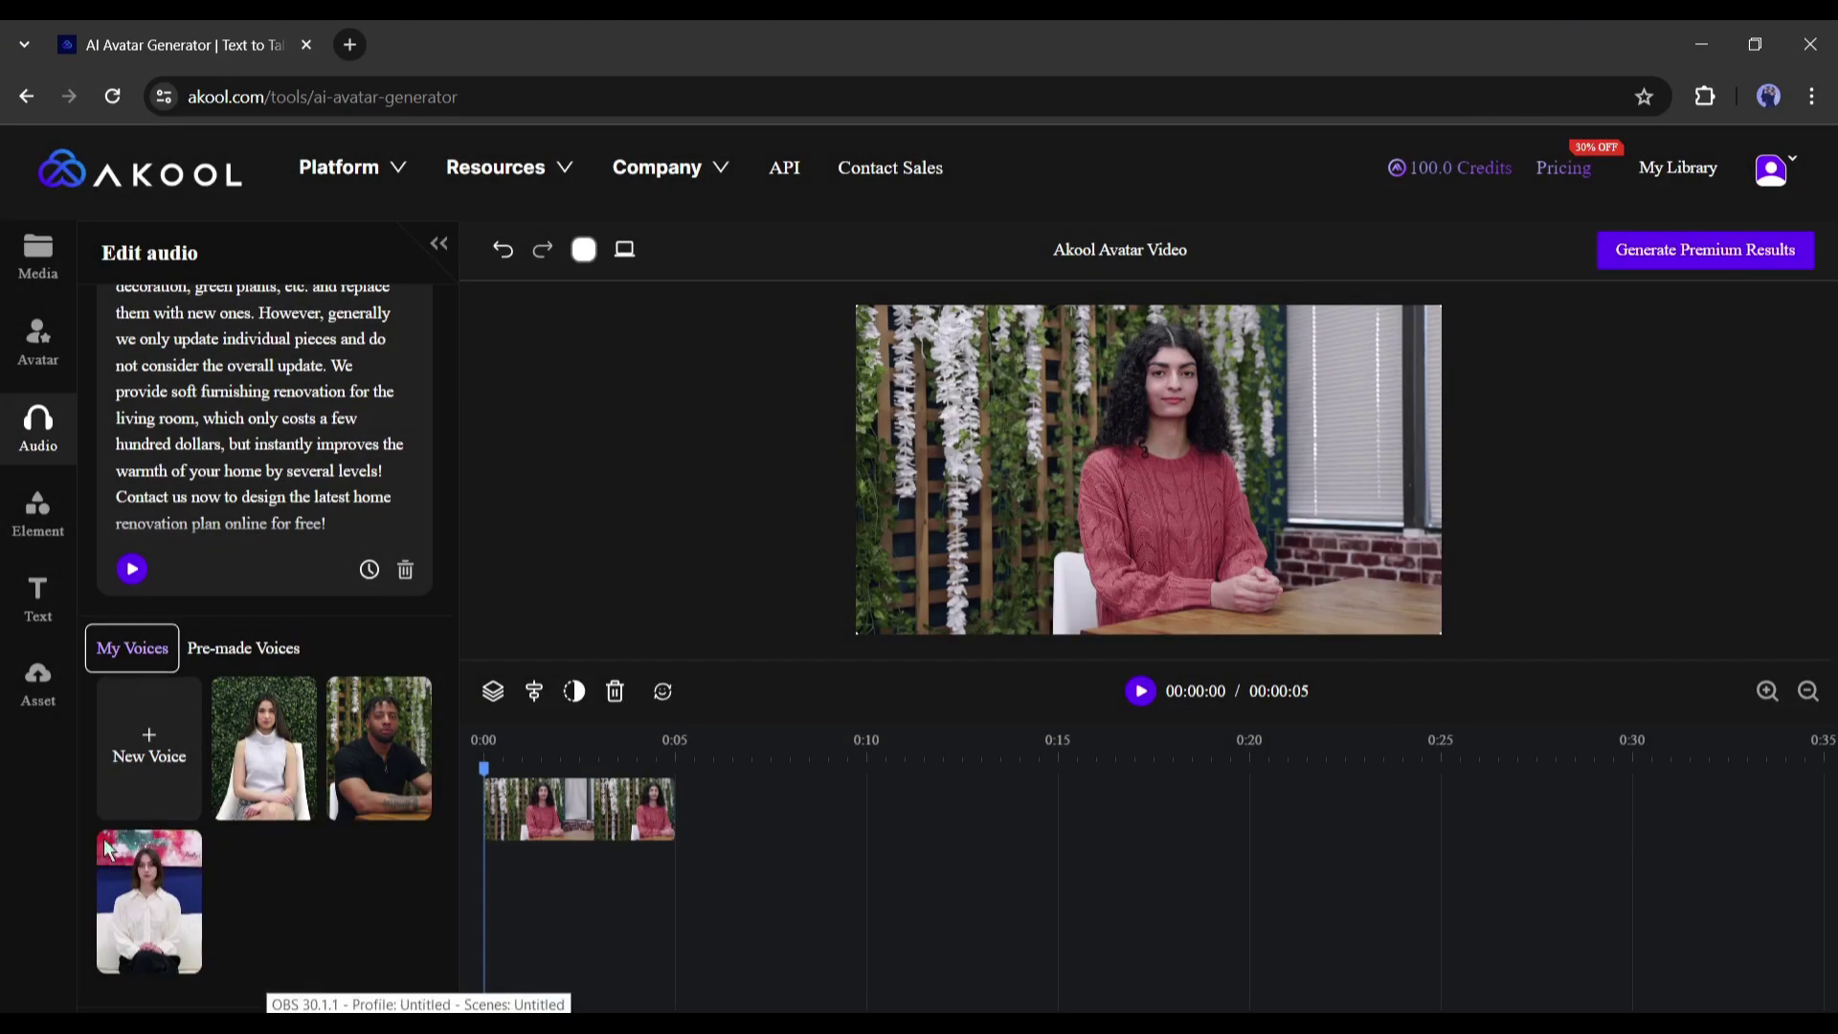
Preview the saved woman's and man's voices, ending on the bottom saved woman's voice
click(271, 761)
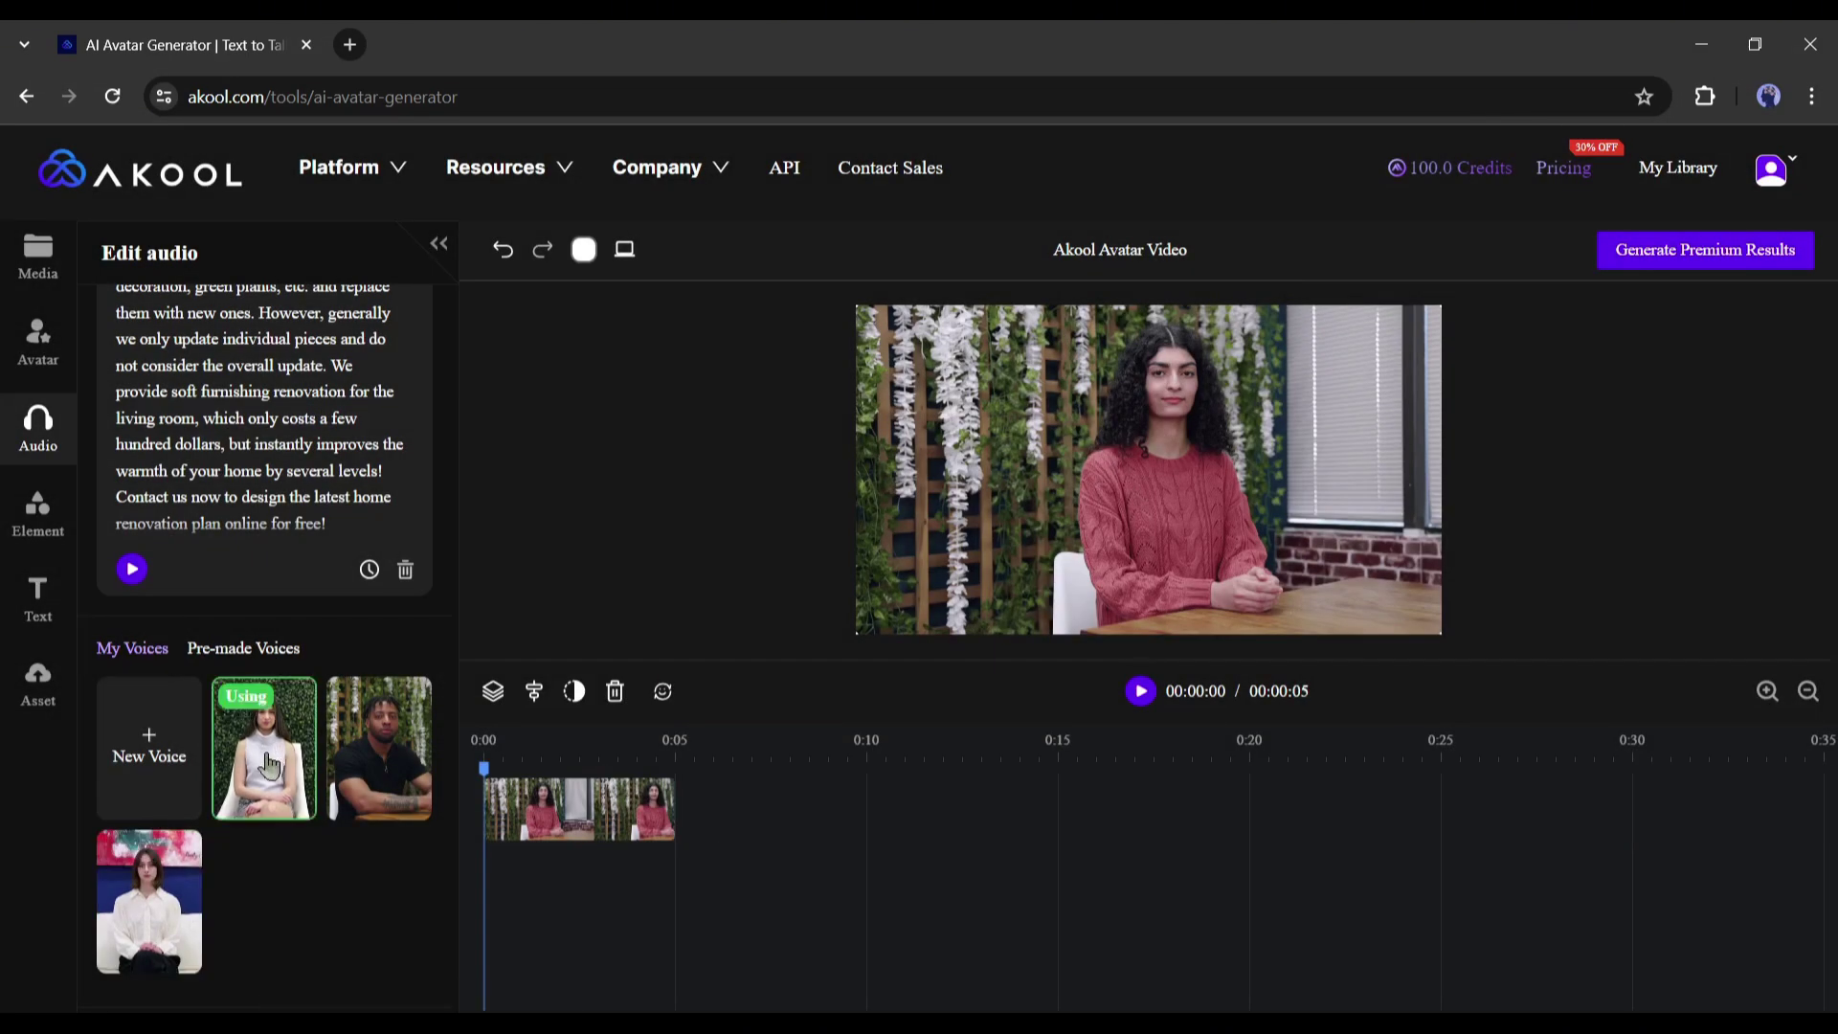
click(133, 575)
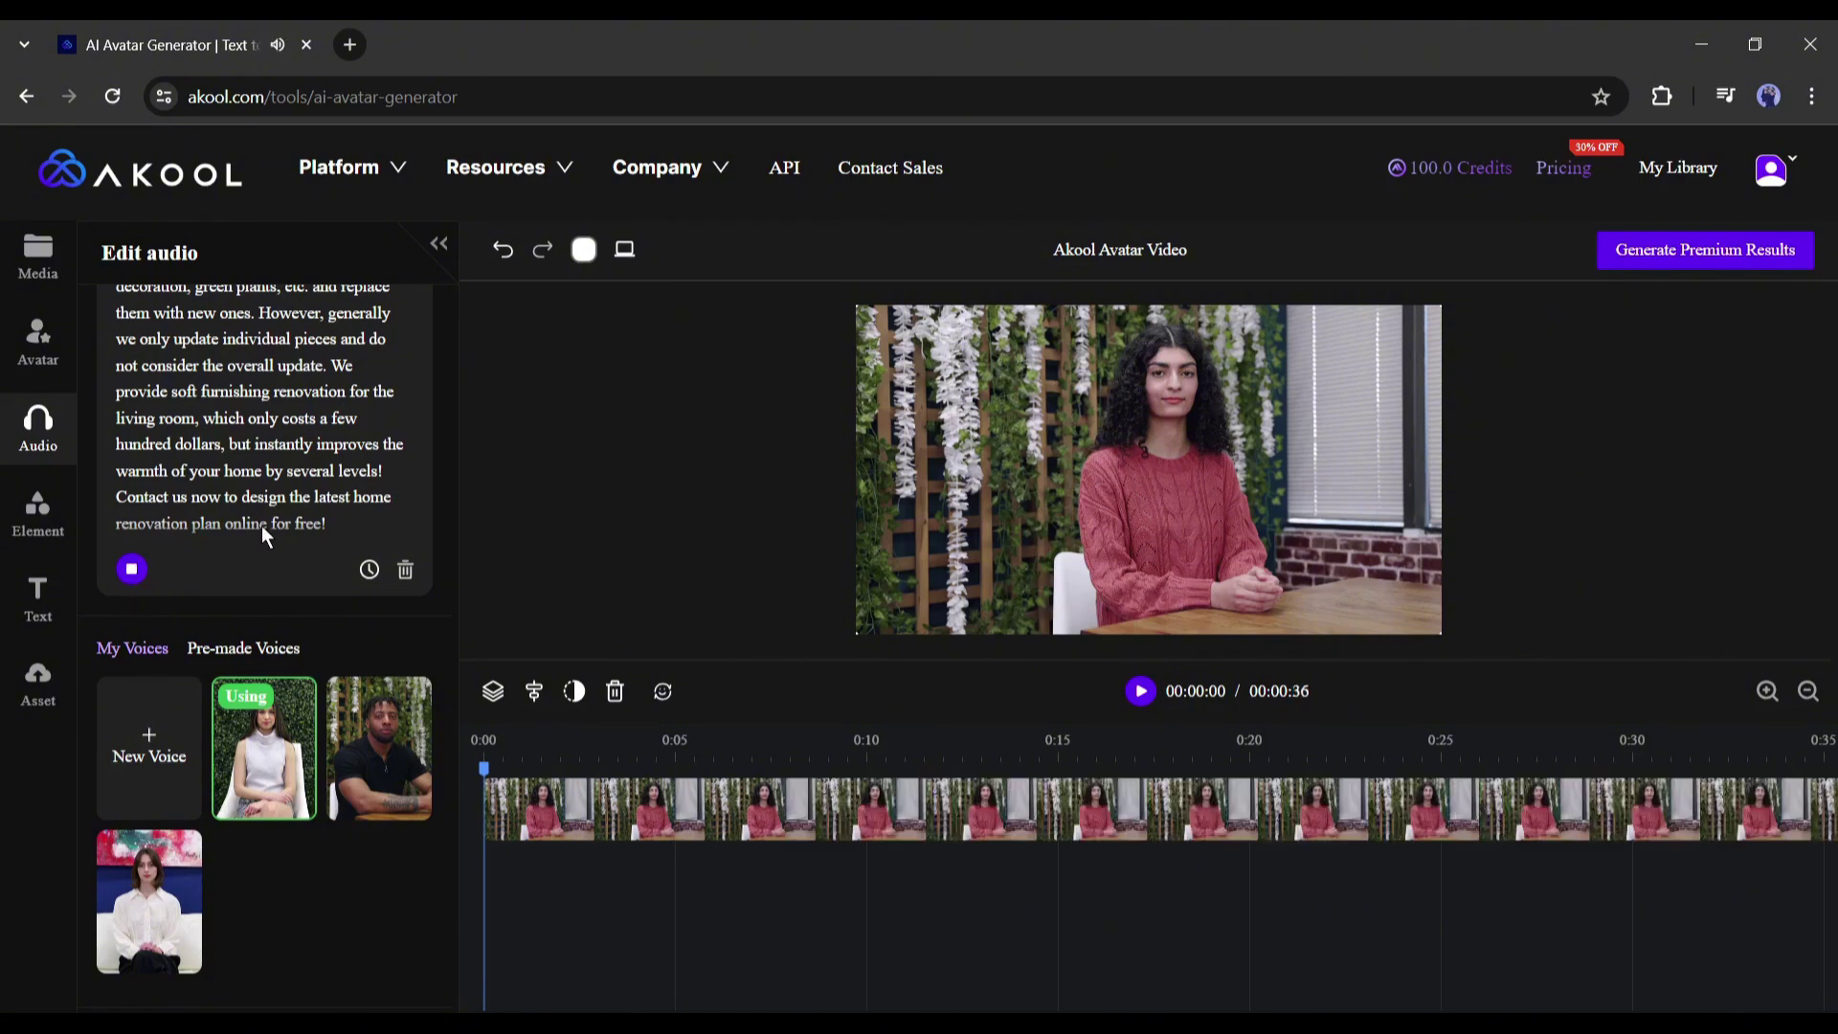
click(373, 756)
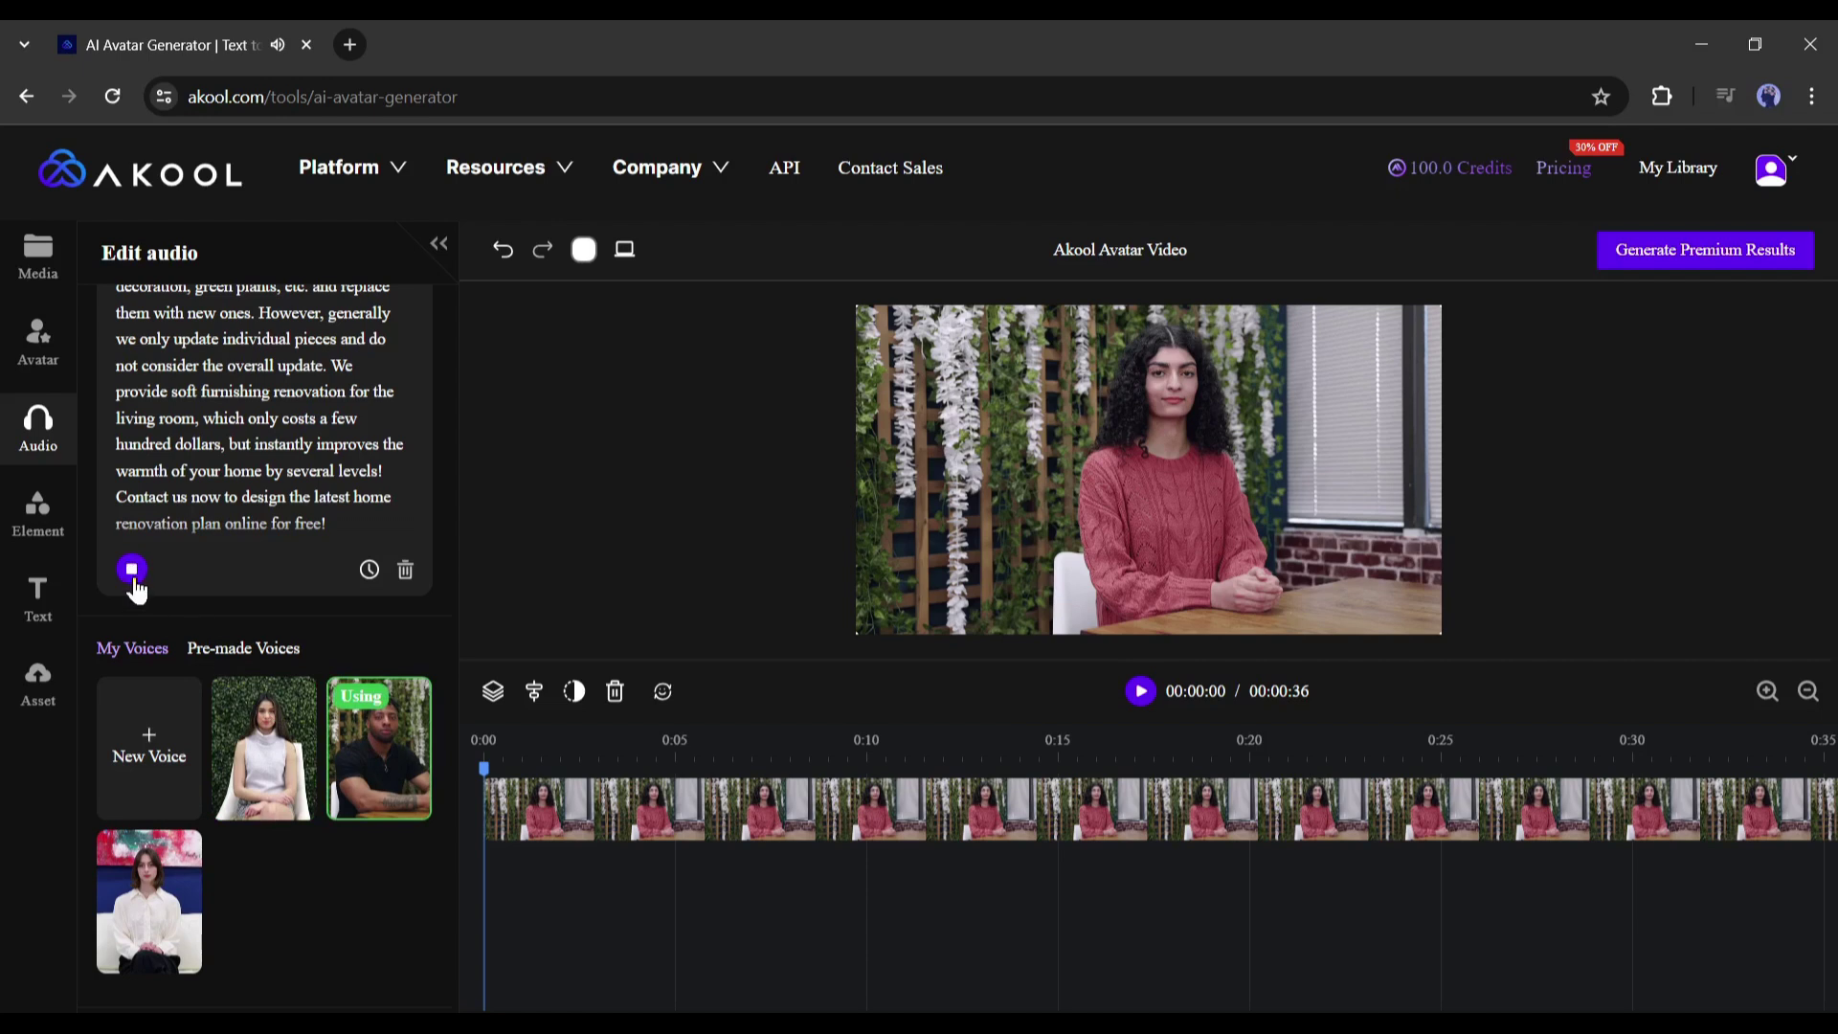
click(145, 898)
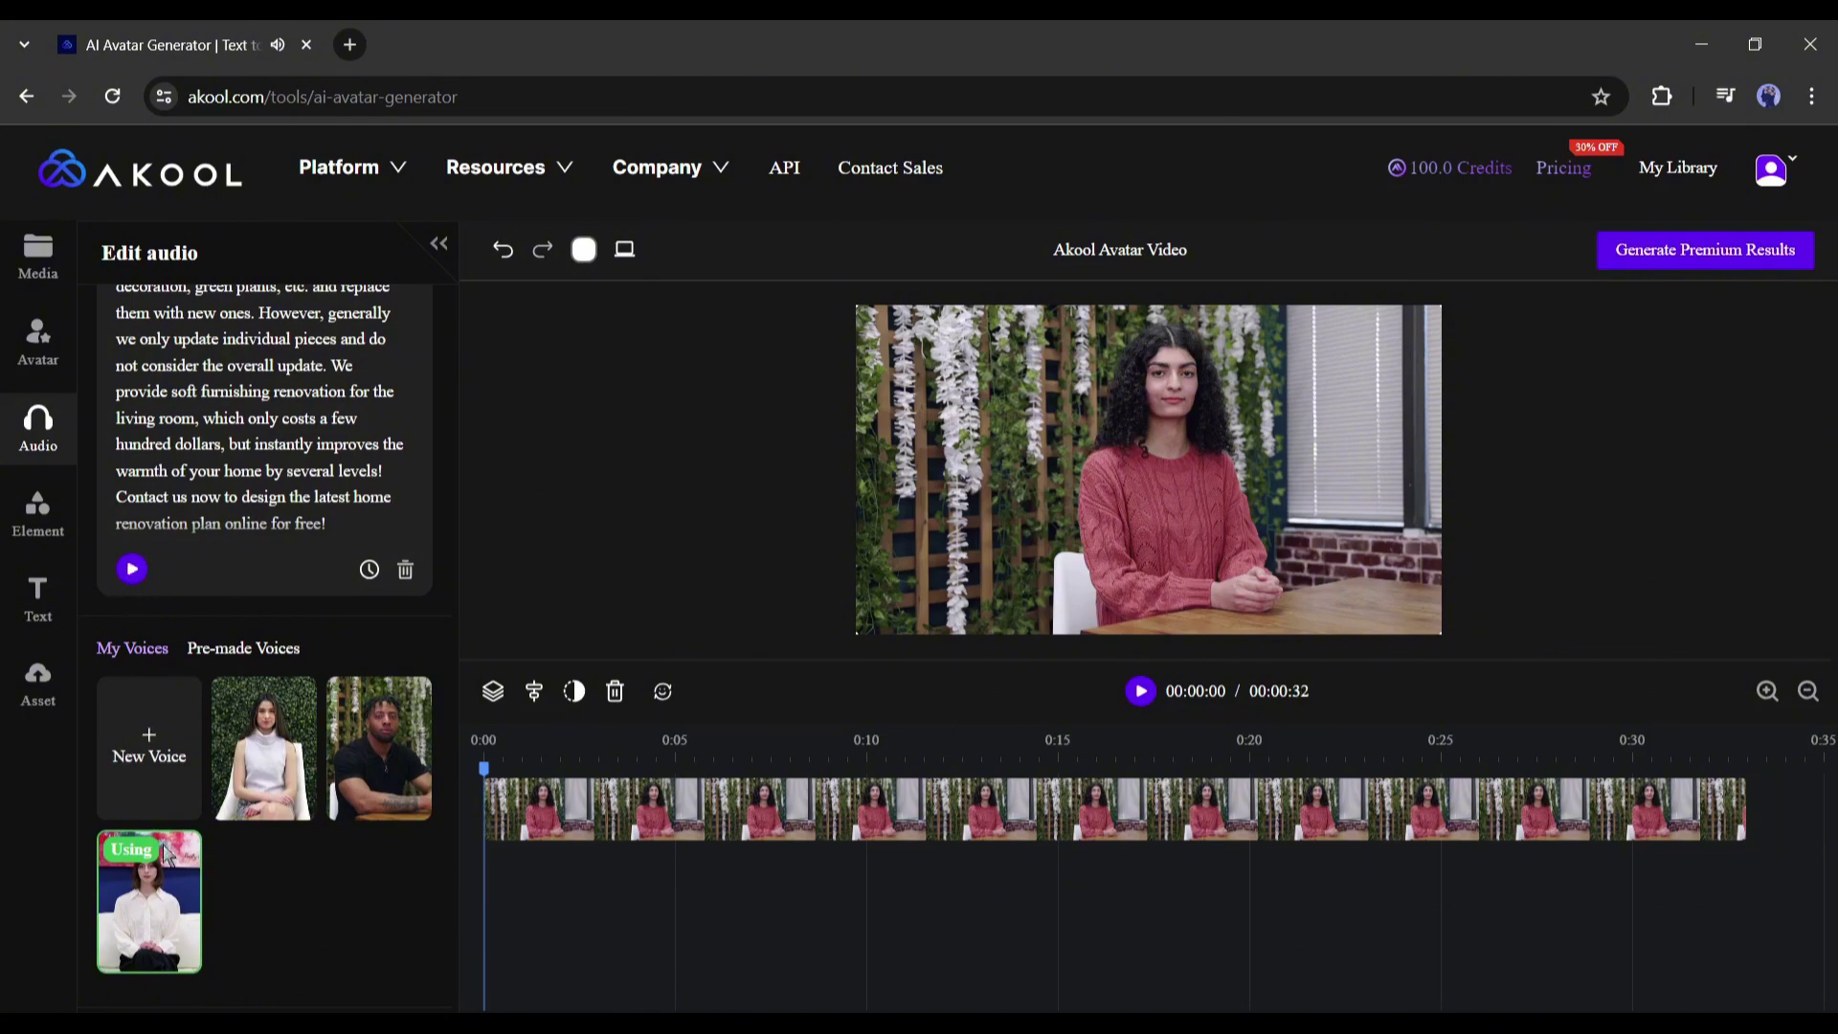
Filter pre-made voices to Female, sample Alice, and choose Serena at 0.9x speed
click(259, 649)
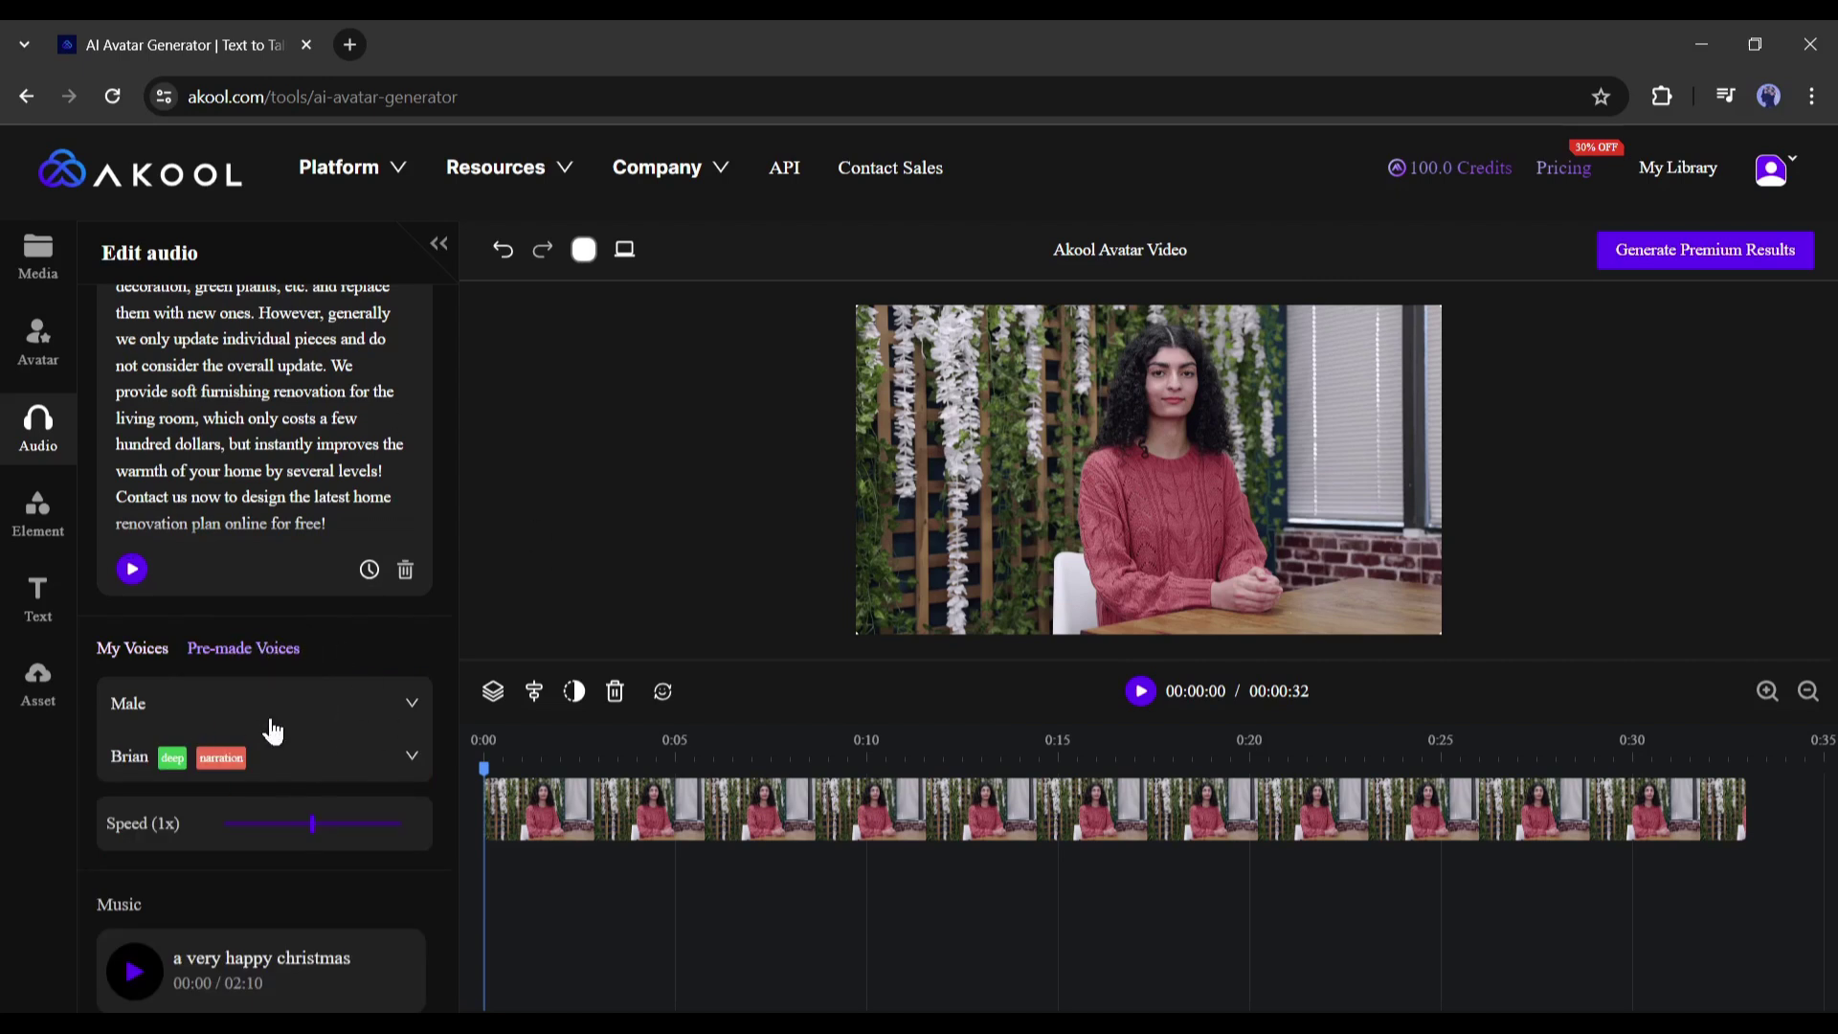
click(409, 706)
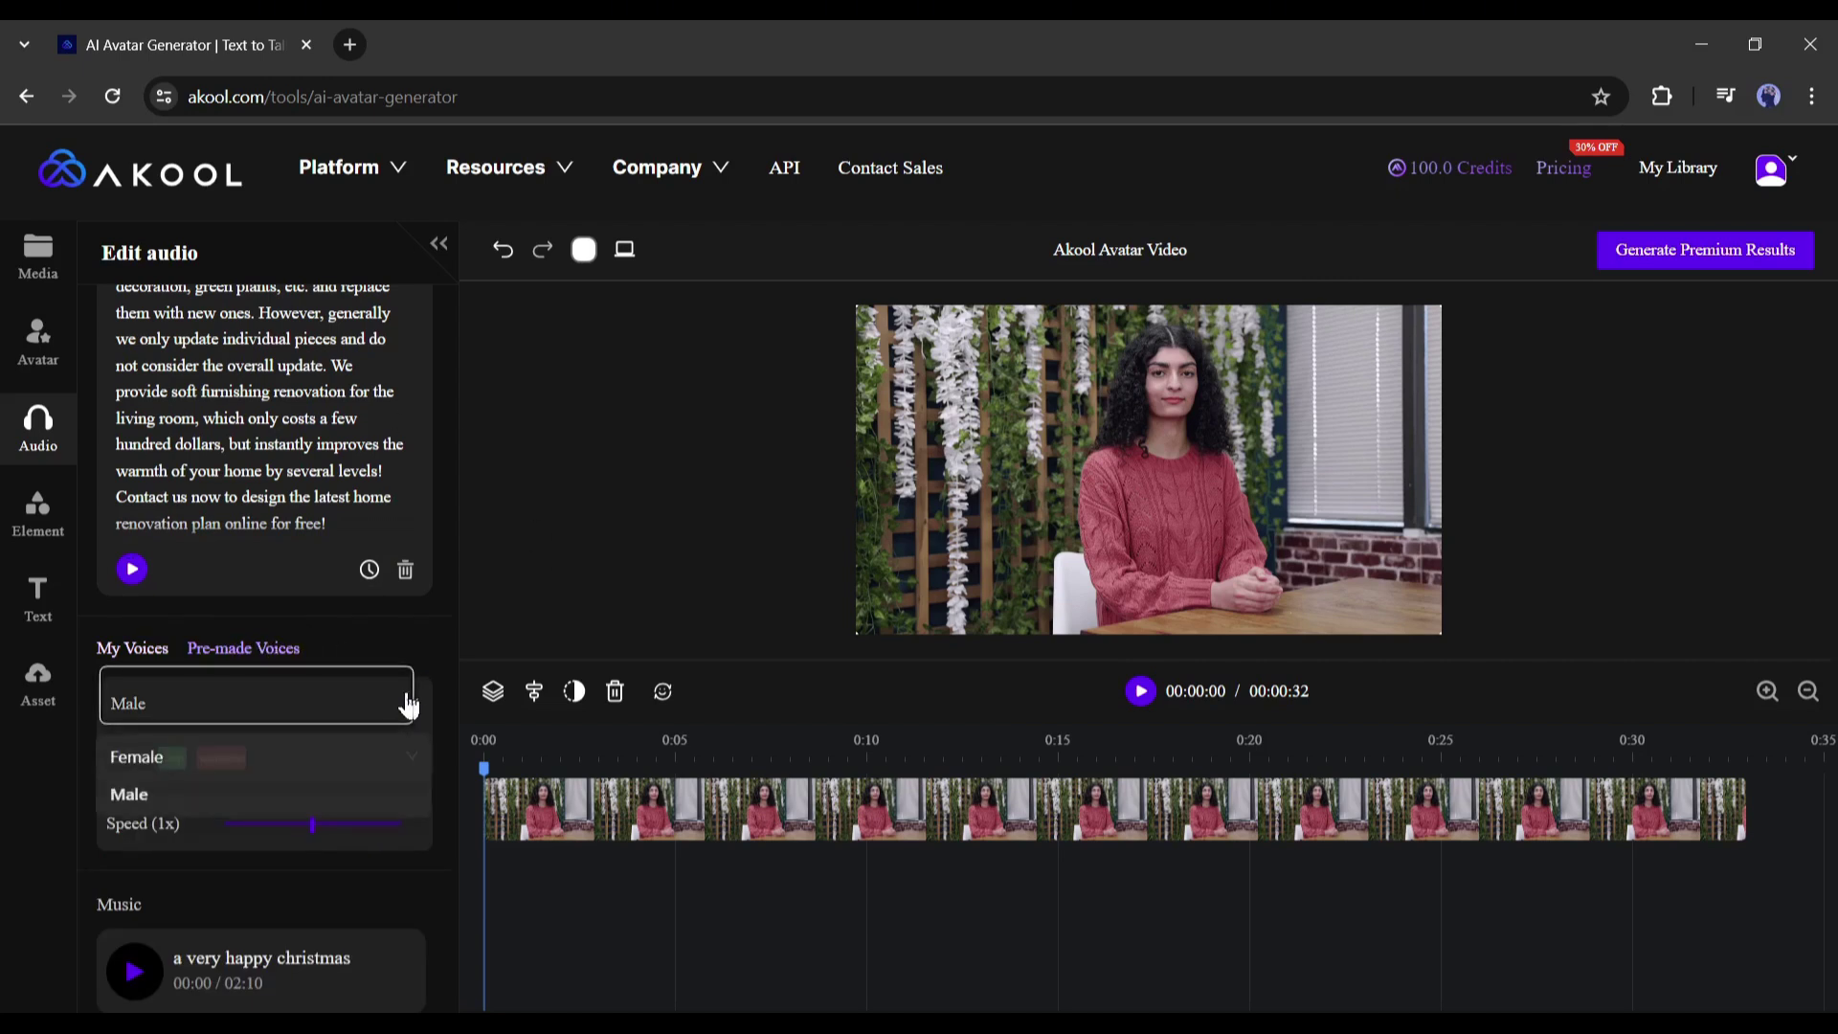
click(173, 769)
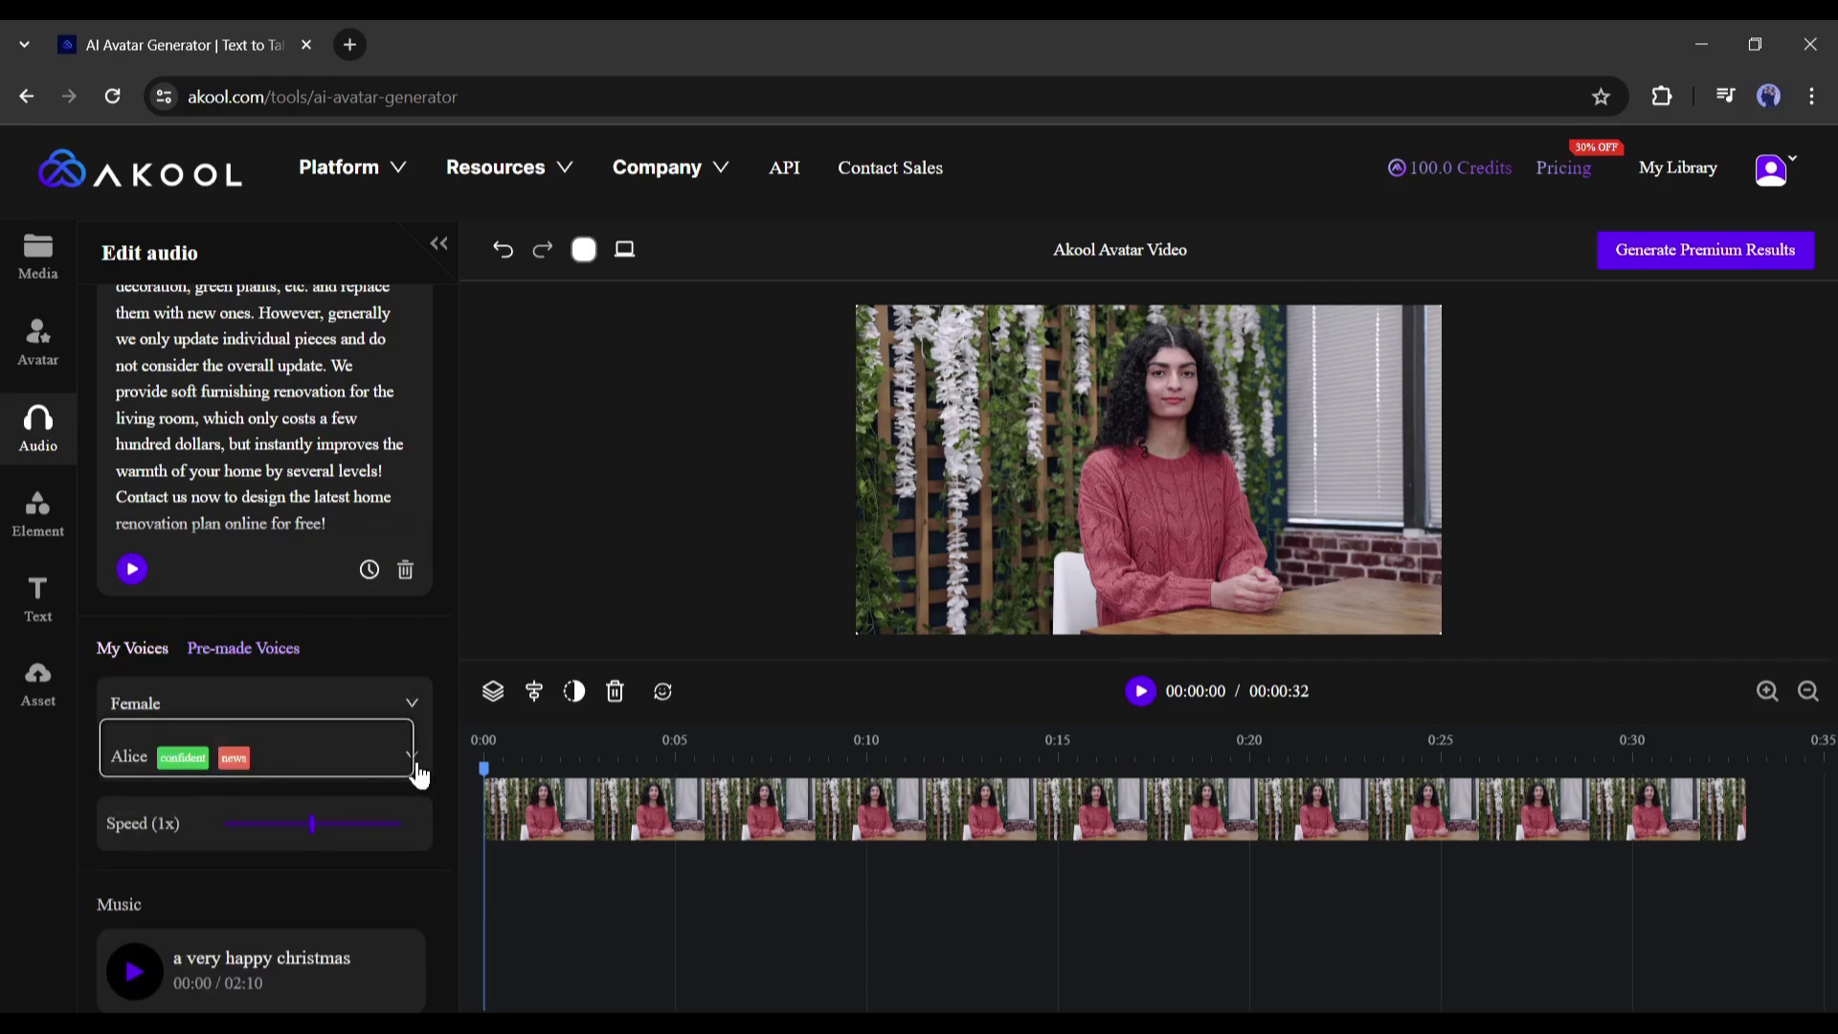
click(414, 761)
click(405, 437)
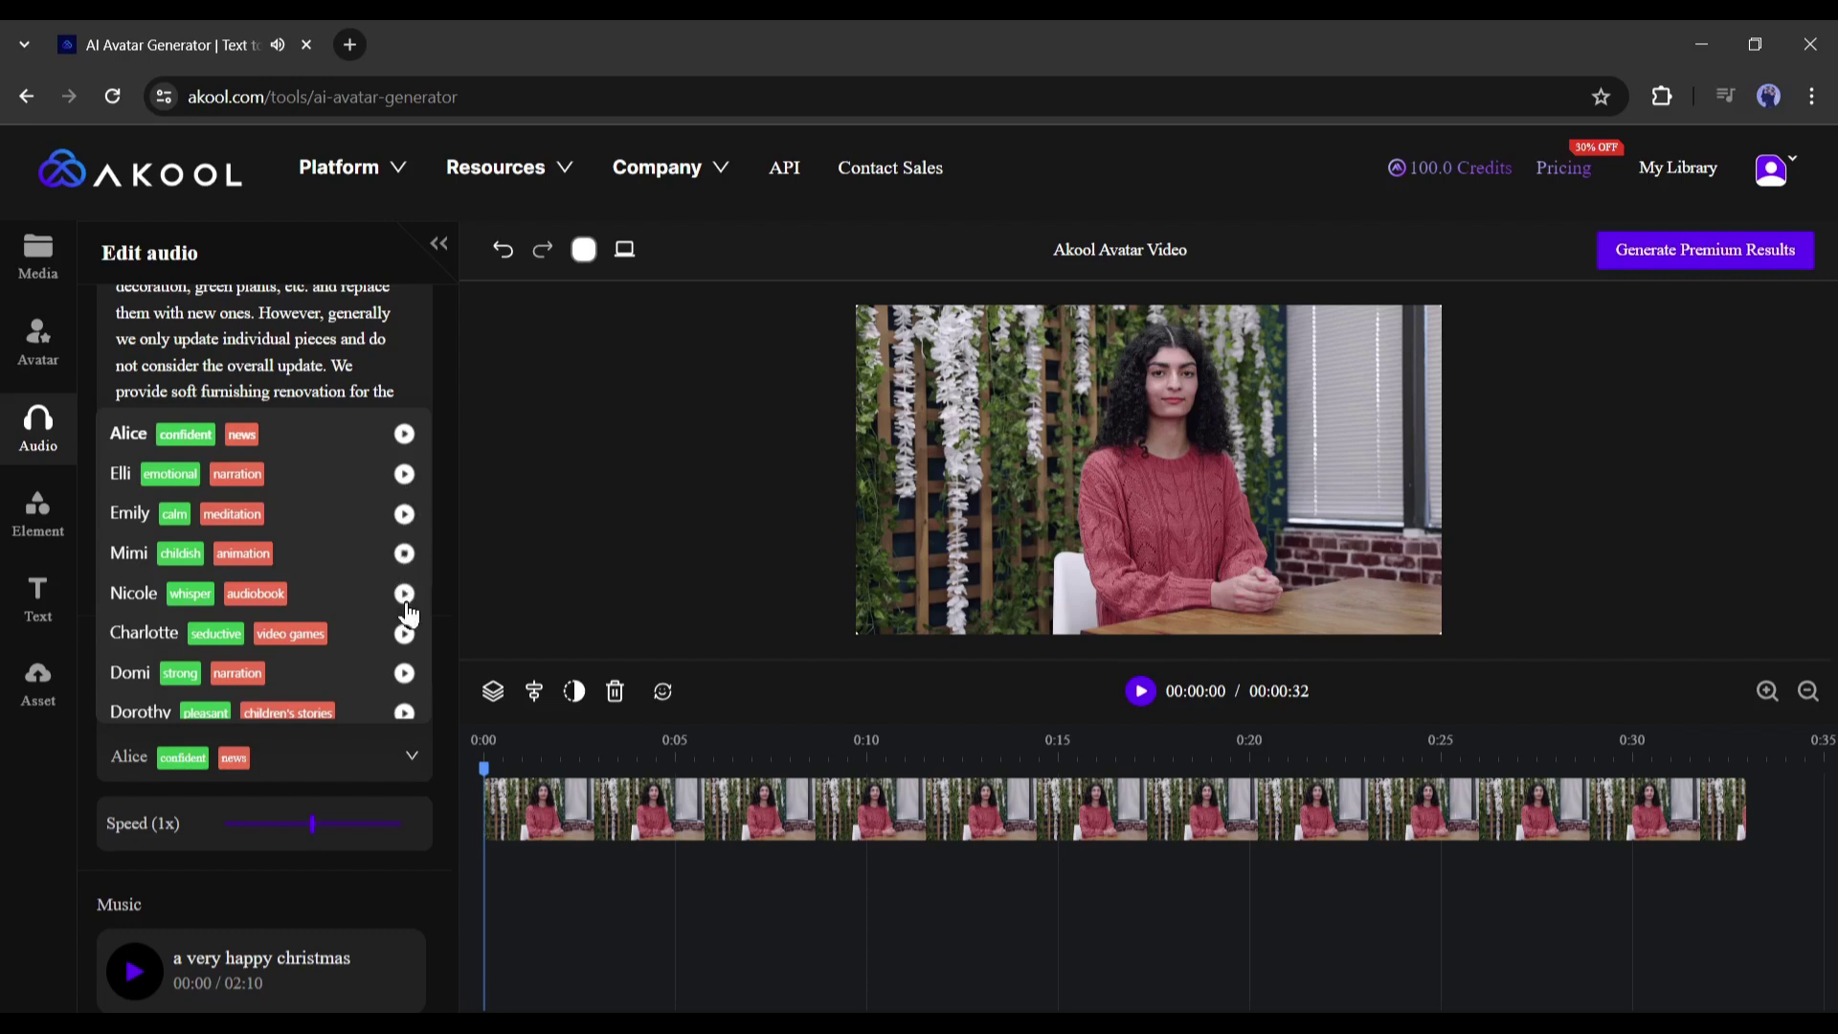
scroll(364, 589, down, 1)
scroll(396, 602, down, 1)
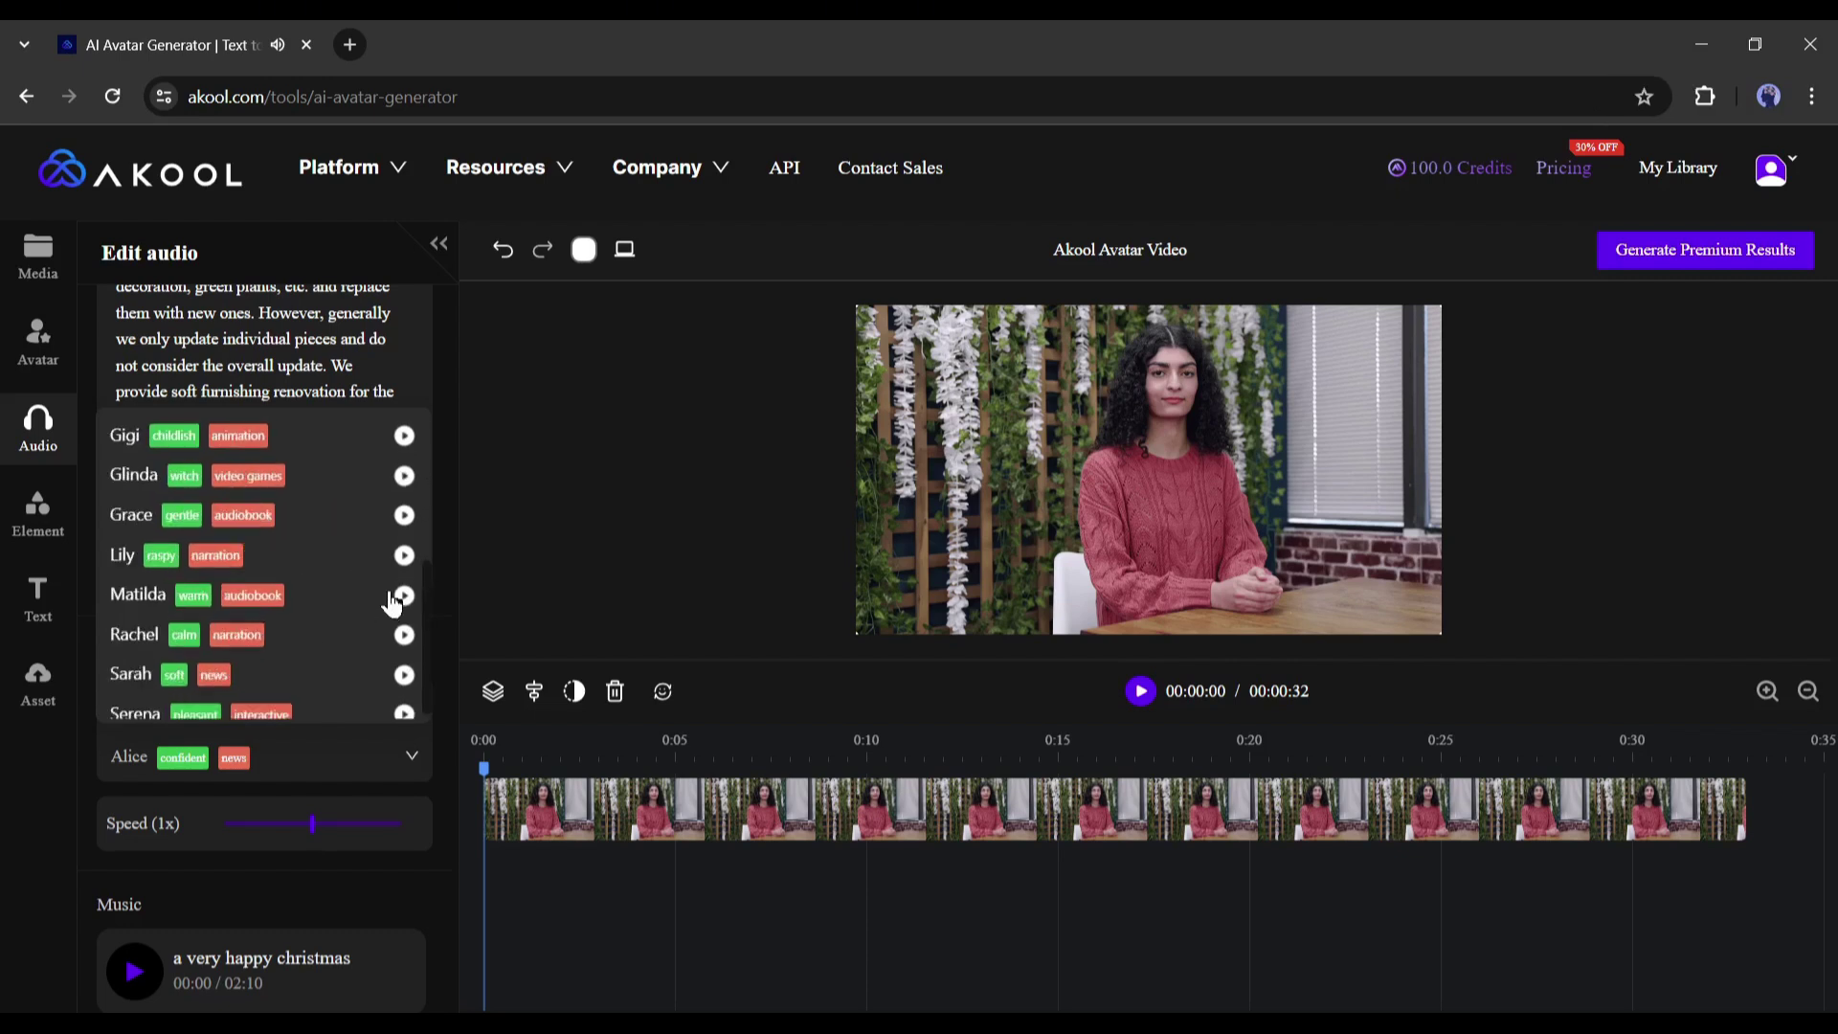
click(397, 713)
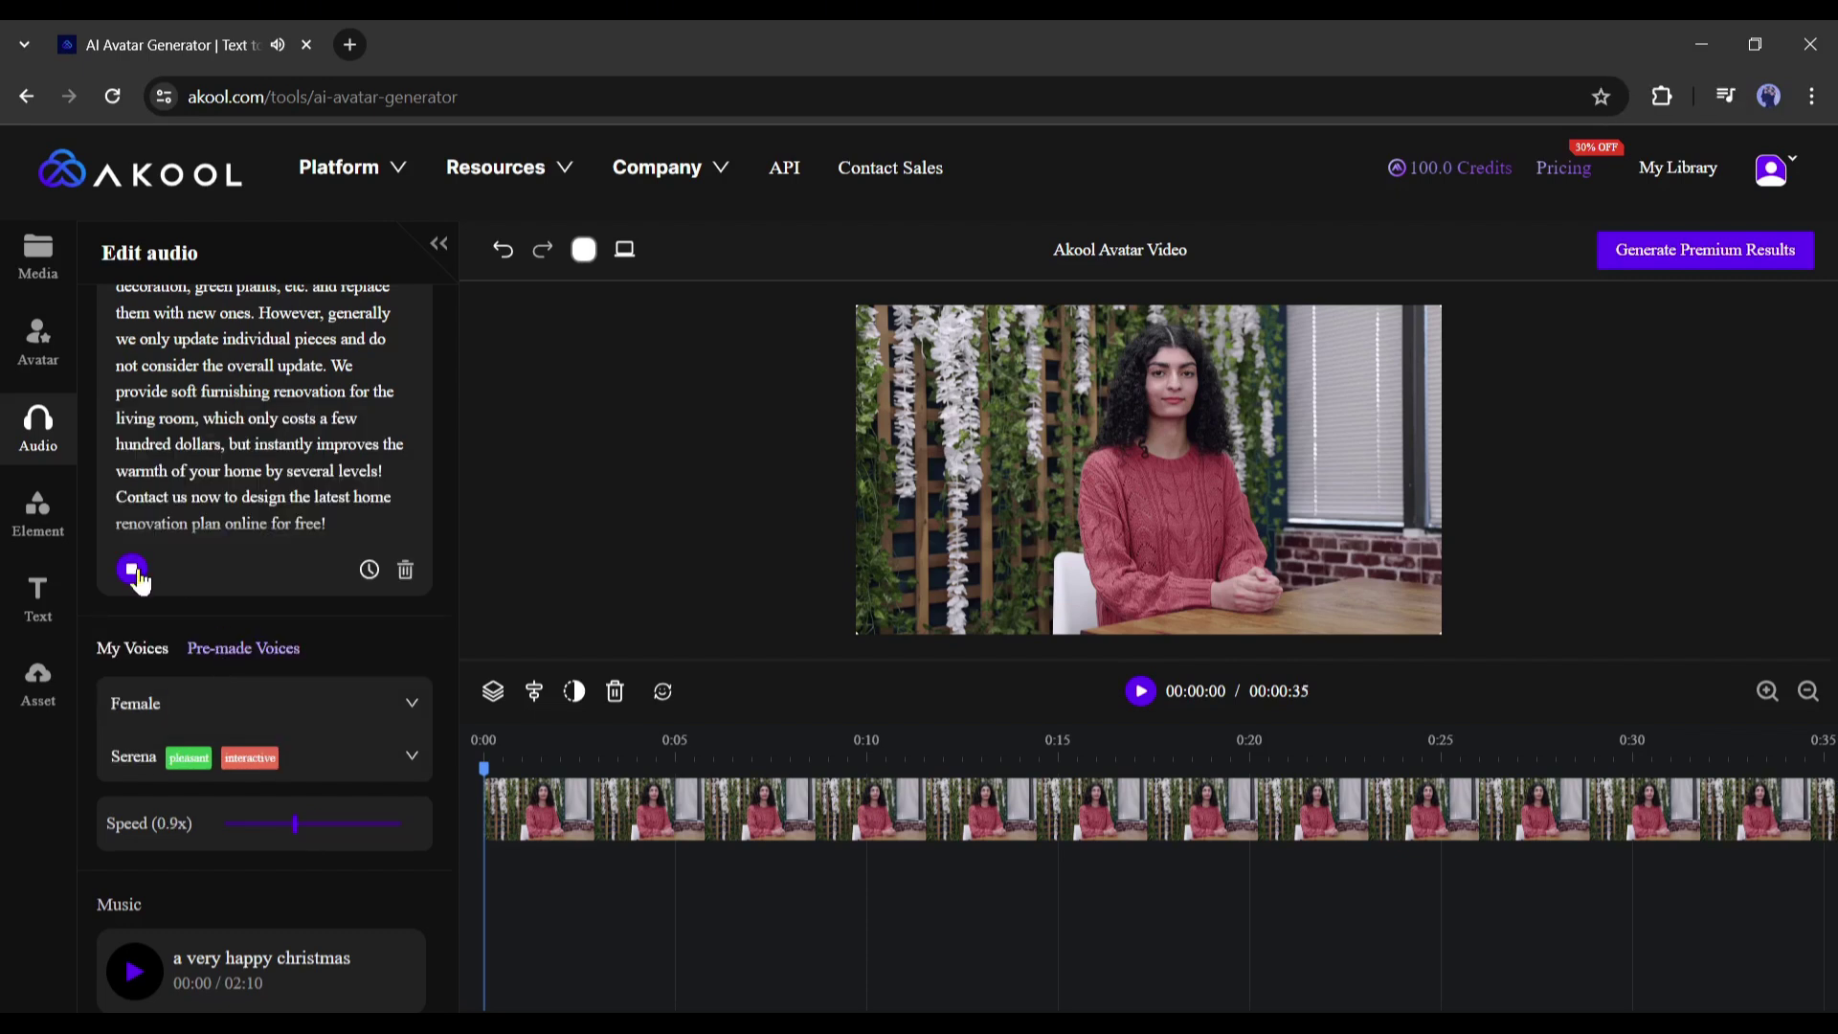
scroll(239, 670, down, 3)
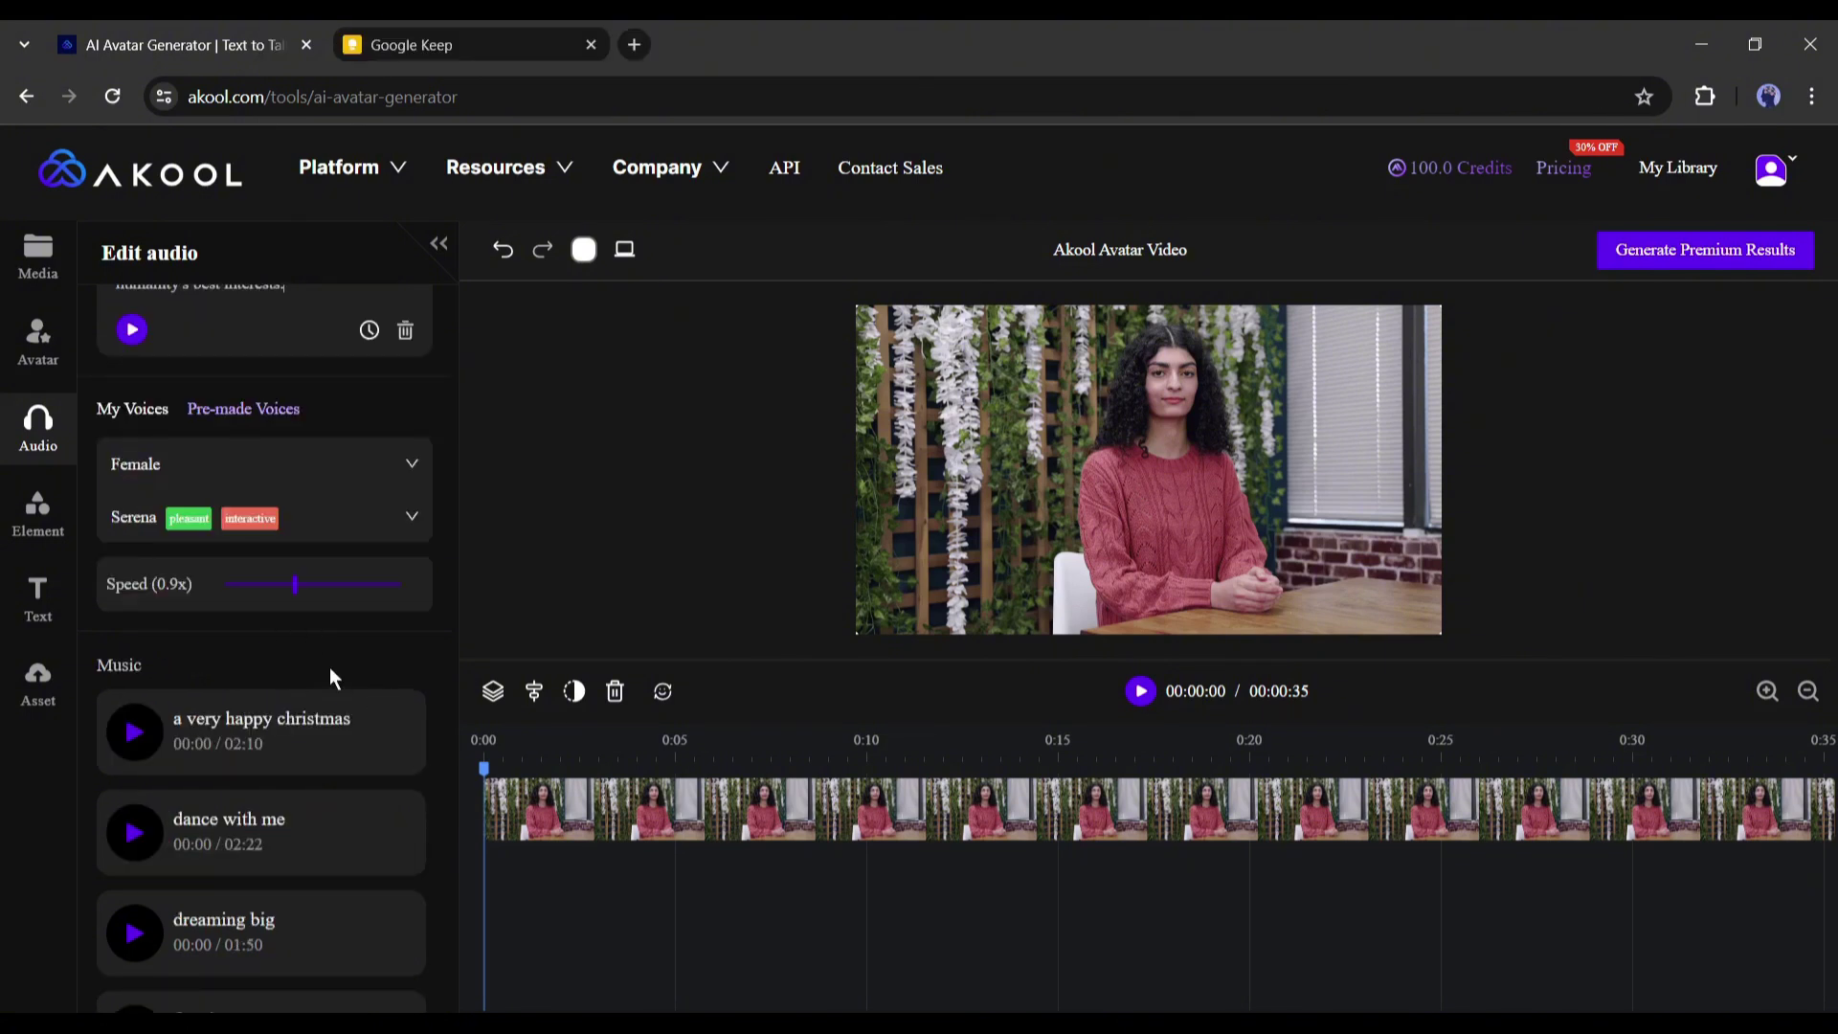
scroll(288, 655, up, 5)
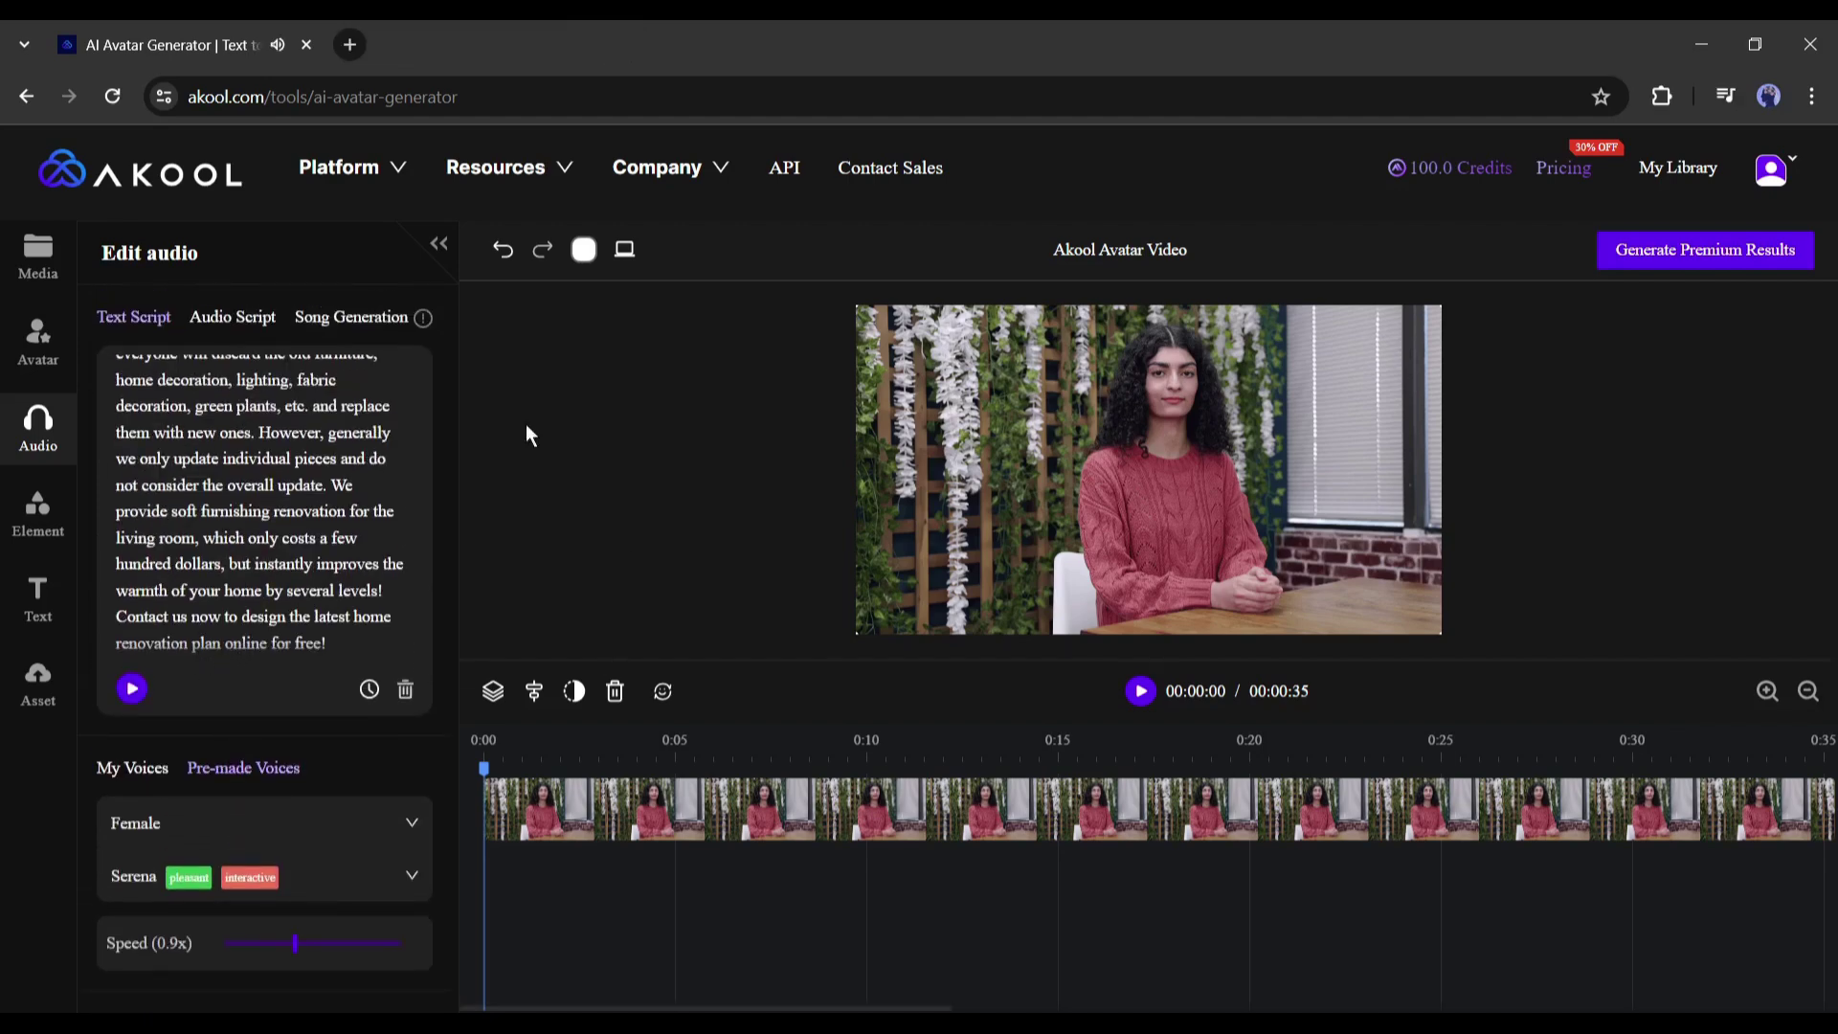
scroll(263, 568, up, 1)
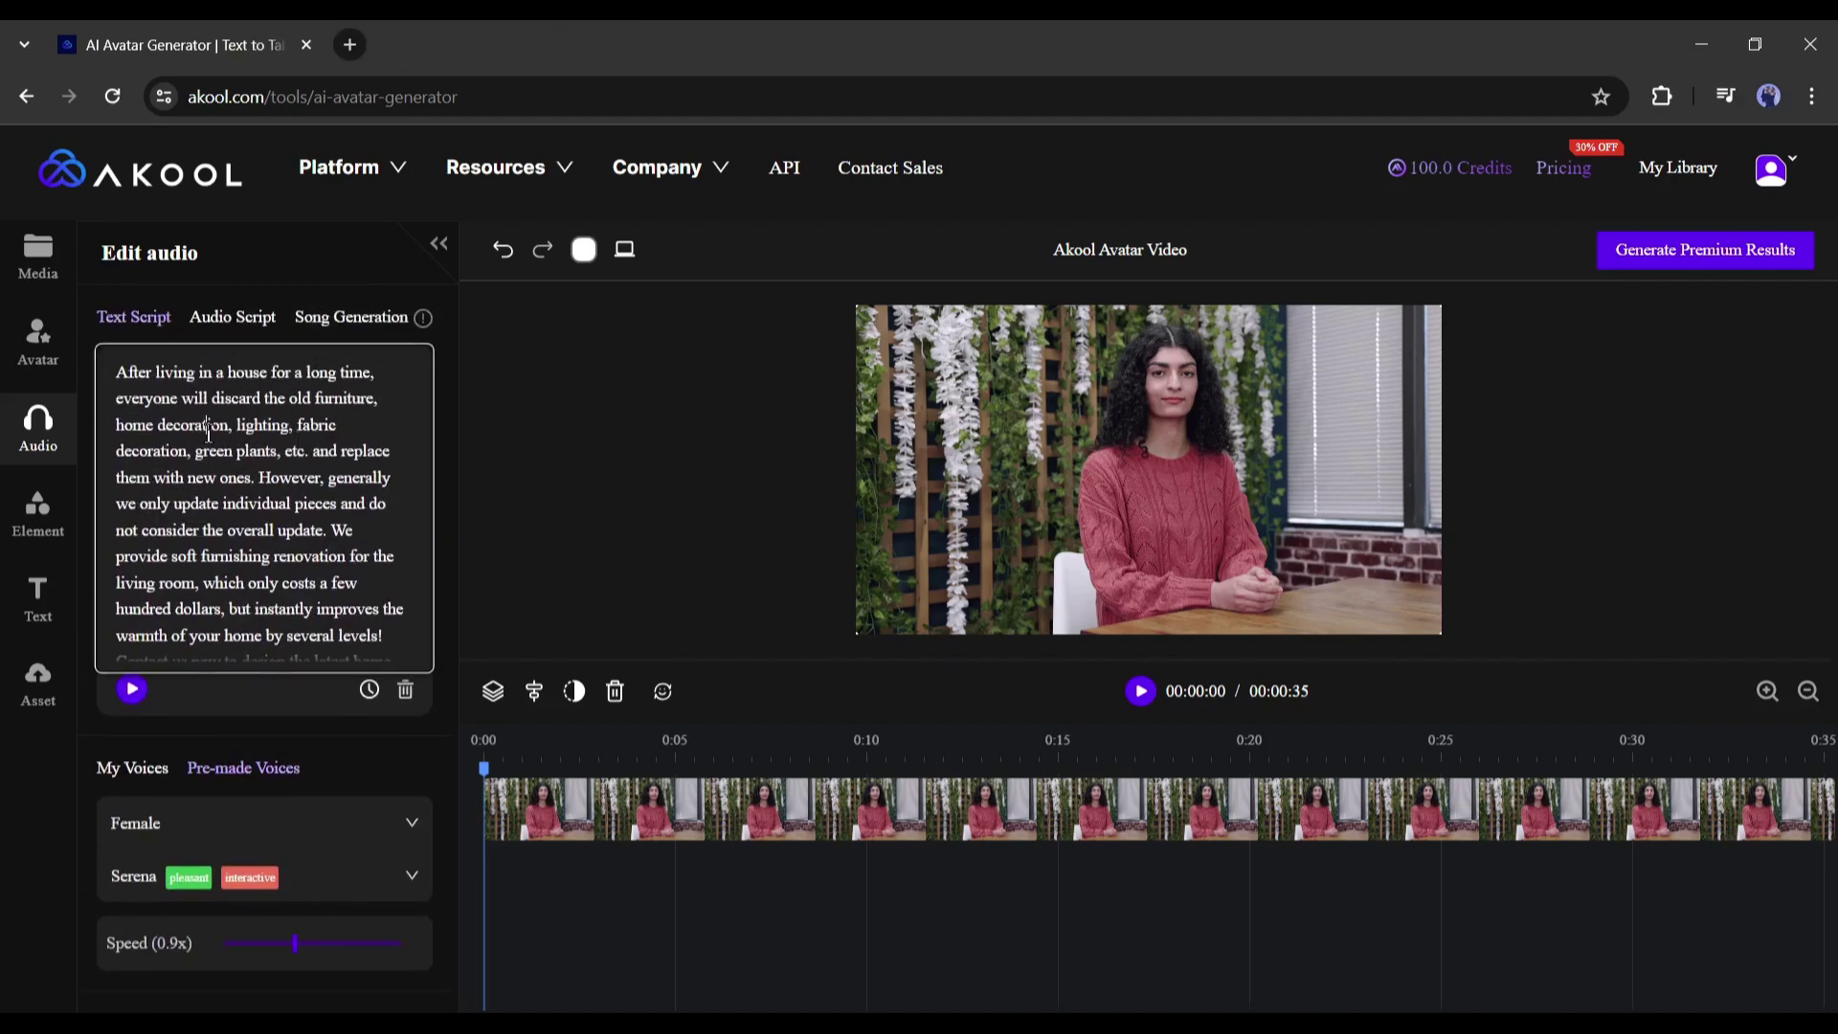
Replace the script with the AI paragraph copied from the Google Keep note
key(ctrl+a)
key(ctrl+shift+t)
key(ctrl+a)
key(ctrl+c)
click(192, 44)
key(ctrl+v)
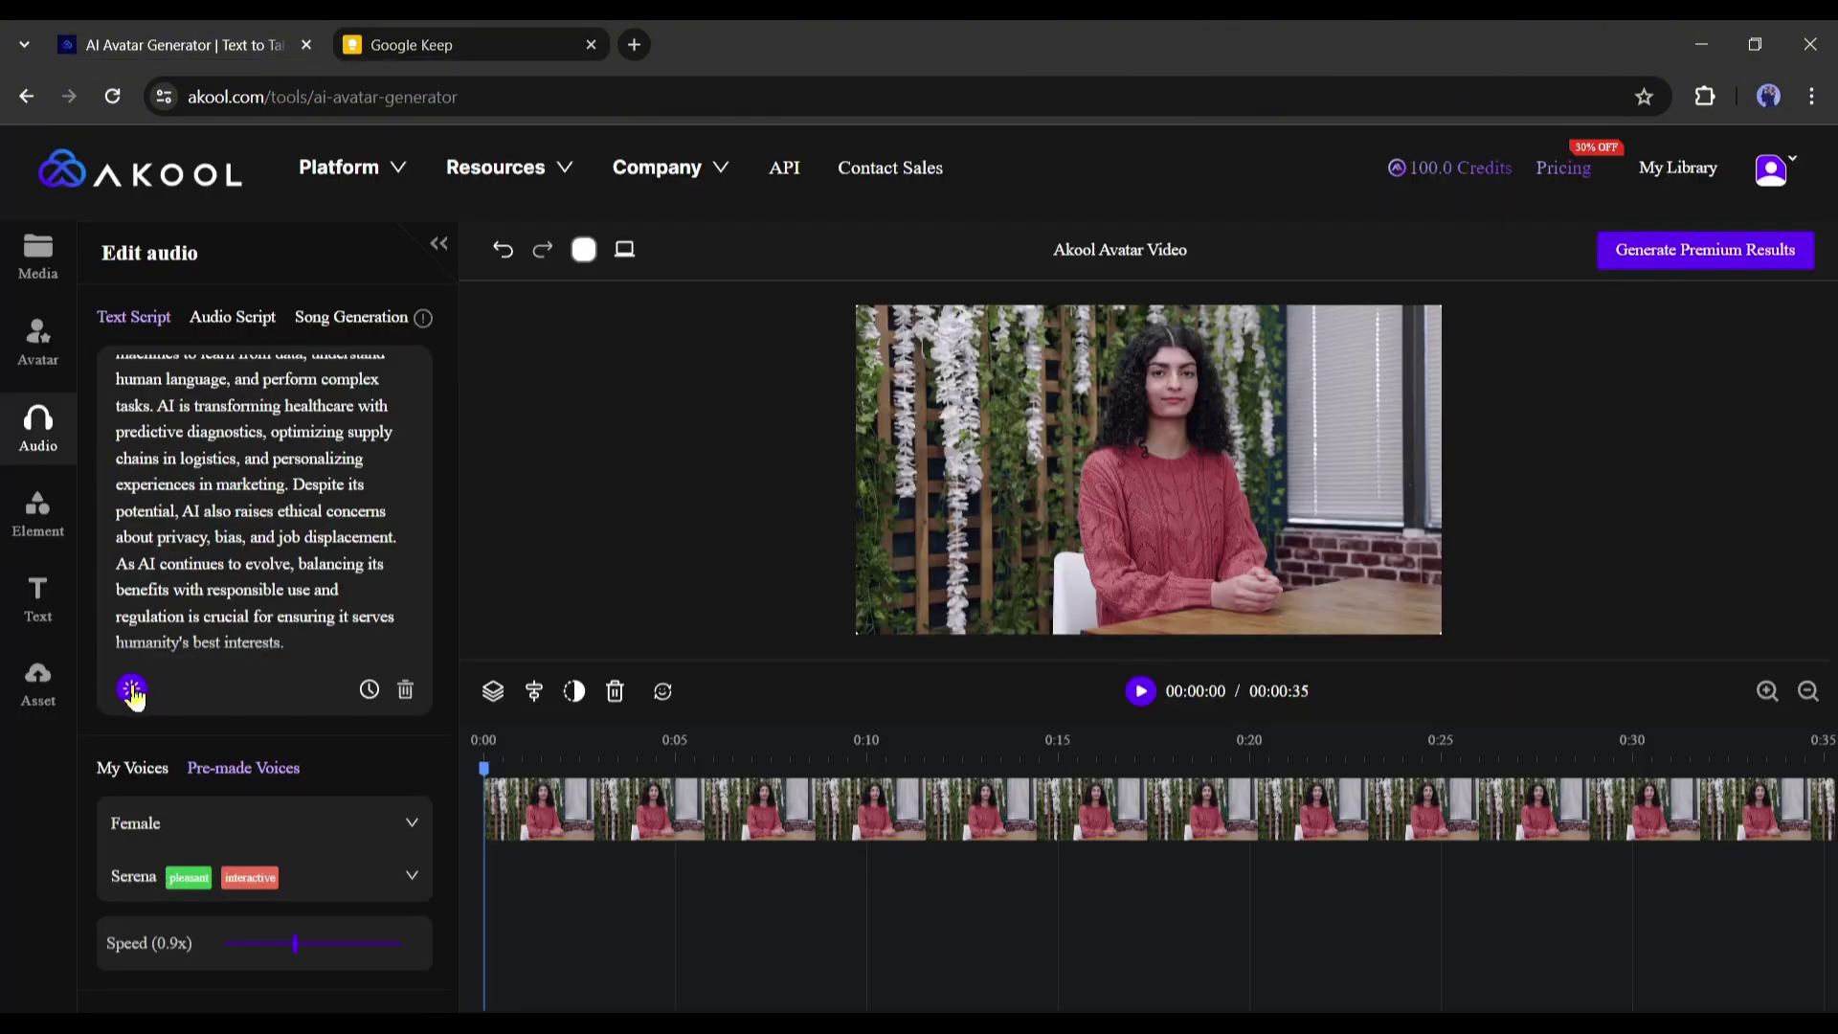
Browse the Element panel's Icon and Image tabs
click(55, 538)
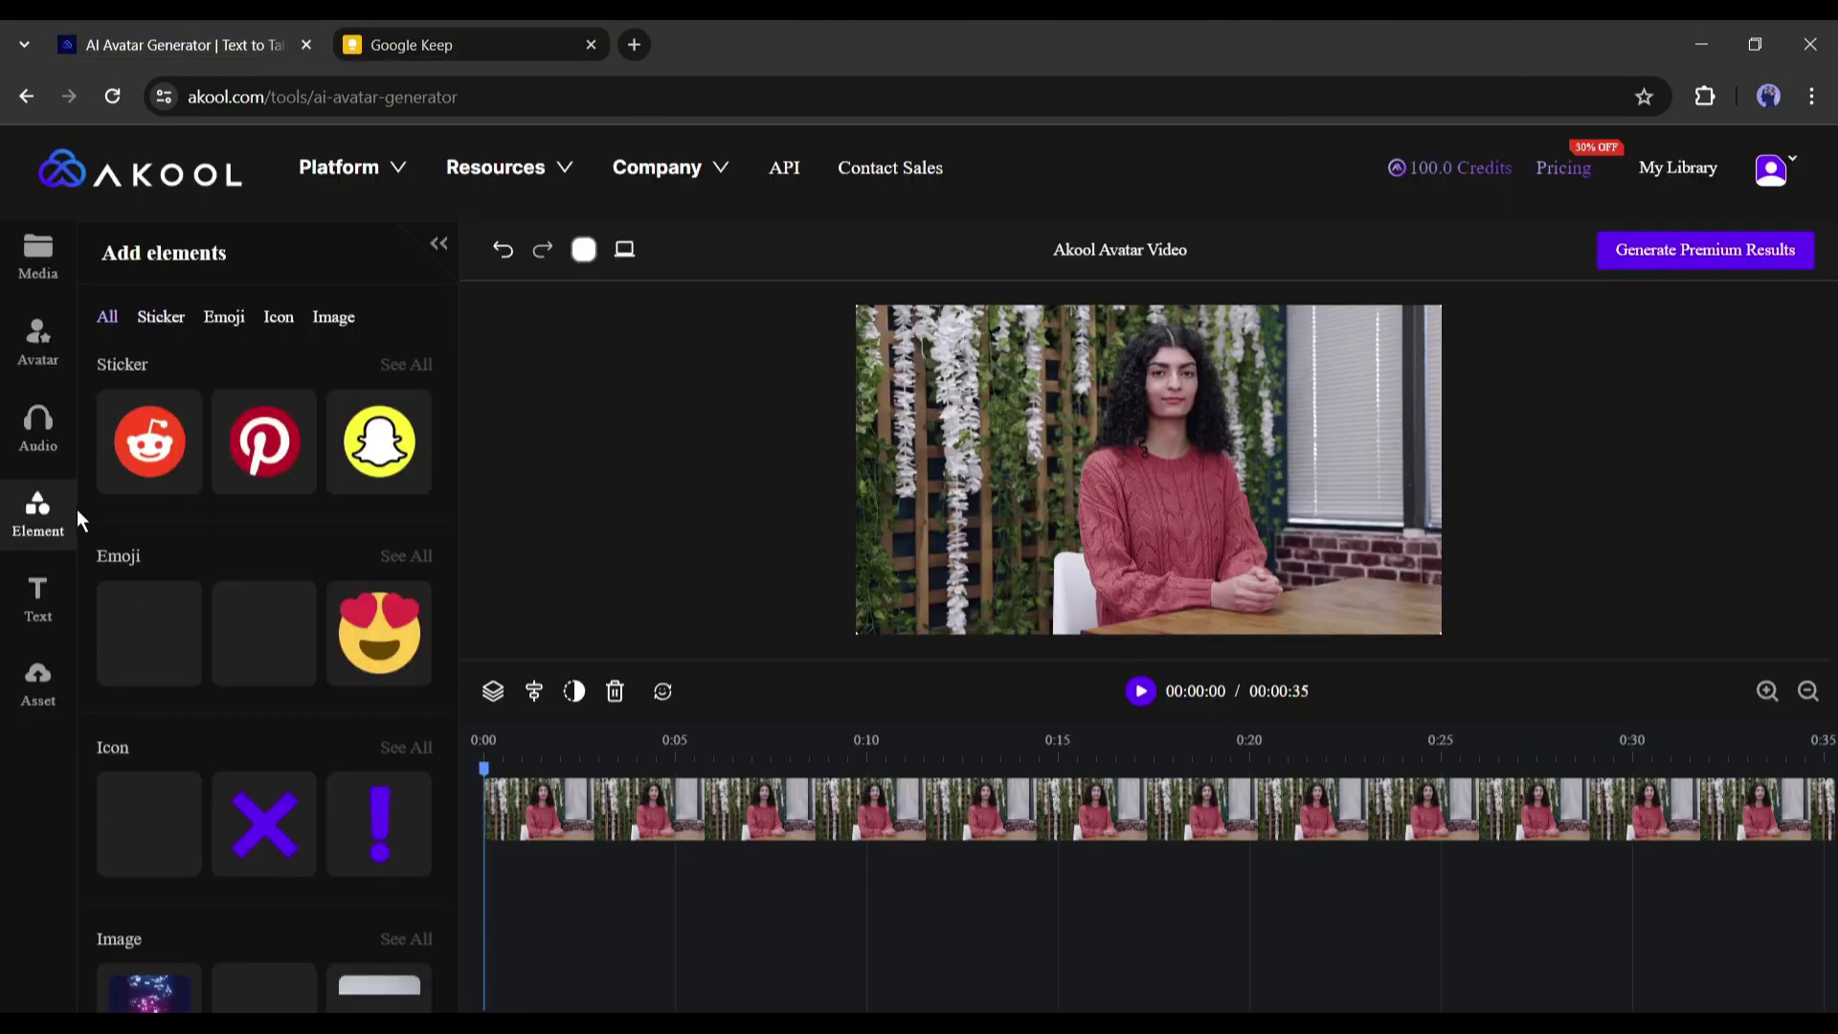
scroll(286, 695, down, 1)
scroll(285, 696, up, 1)
click(228, 320)
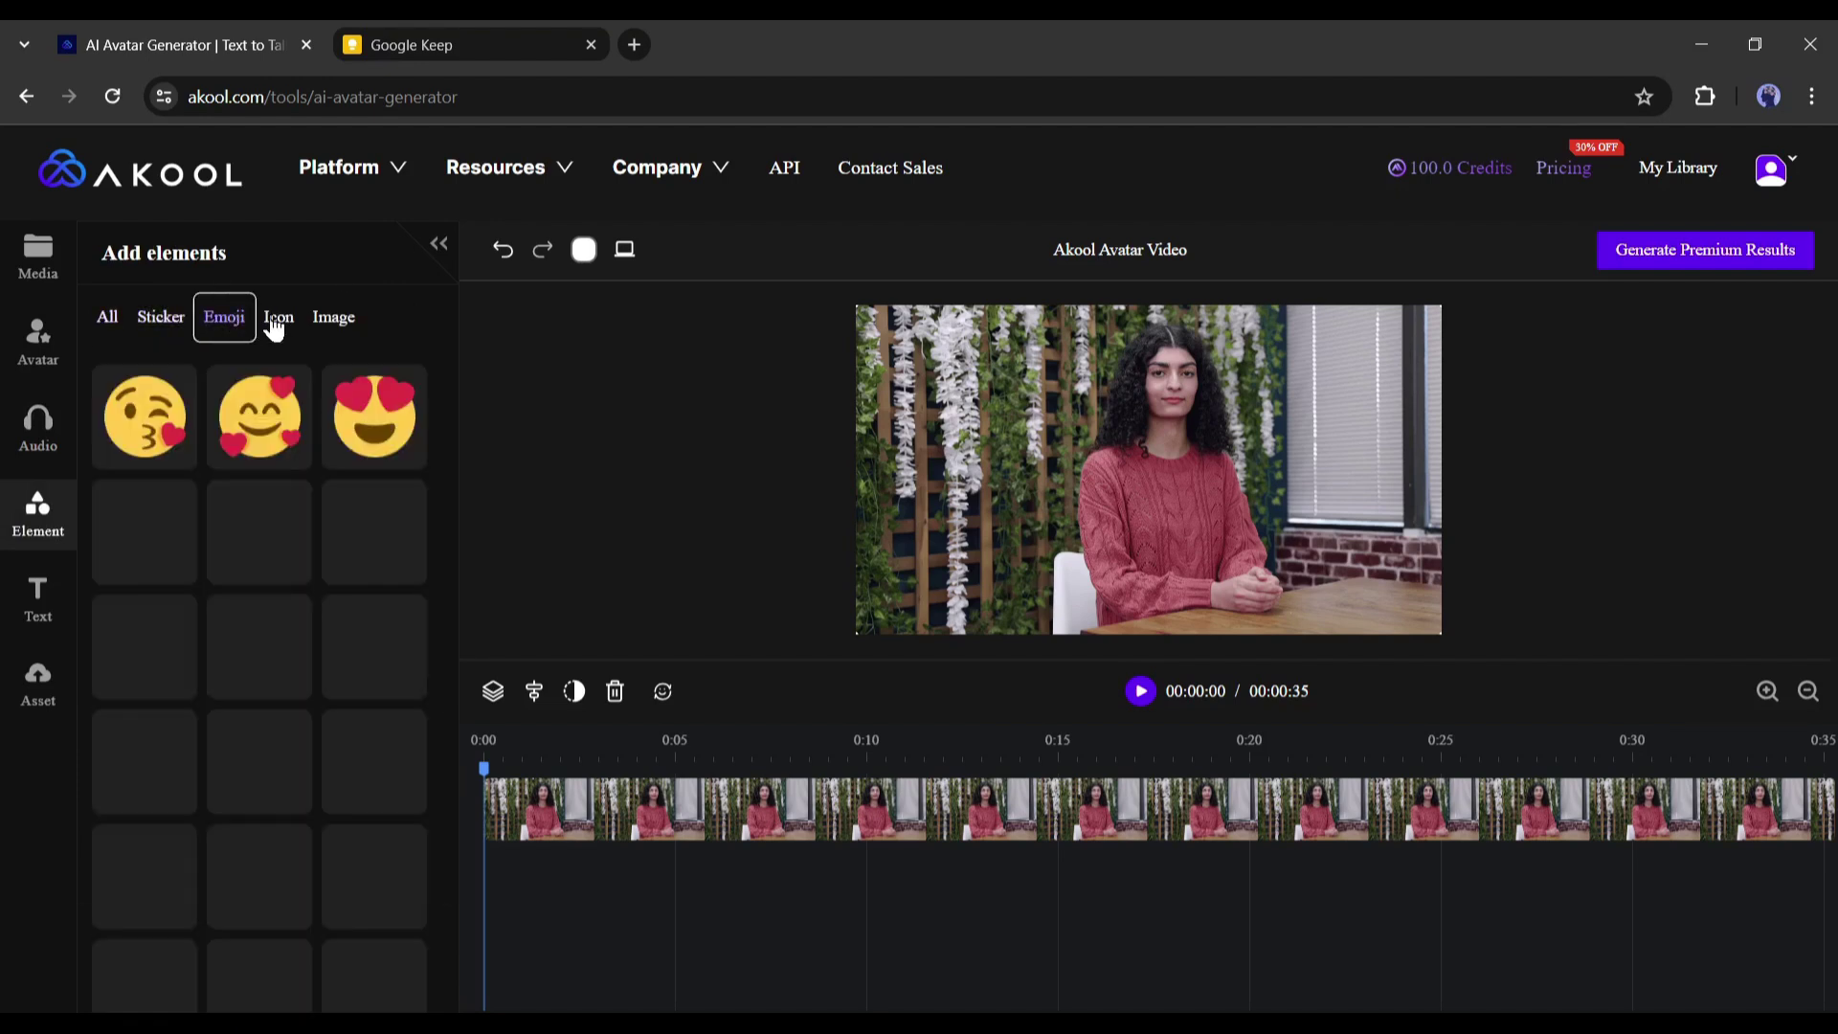
click(350, 323)
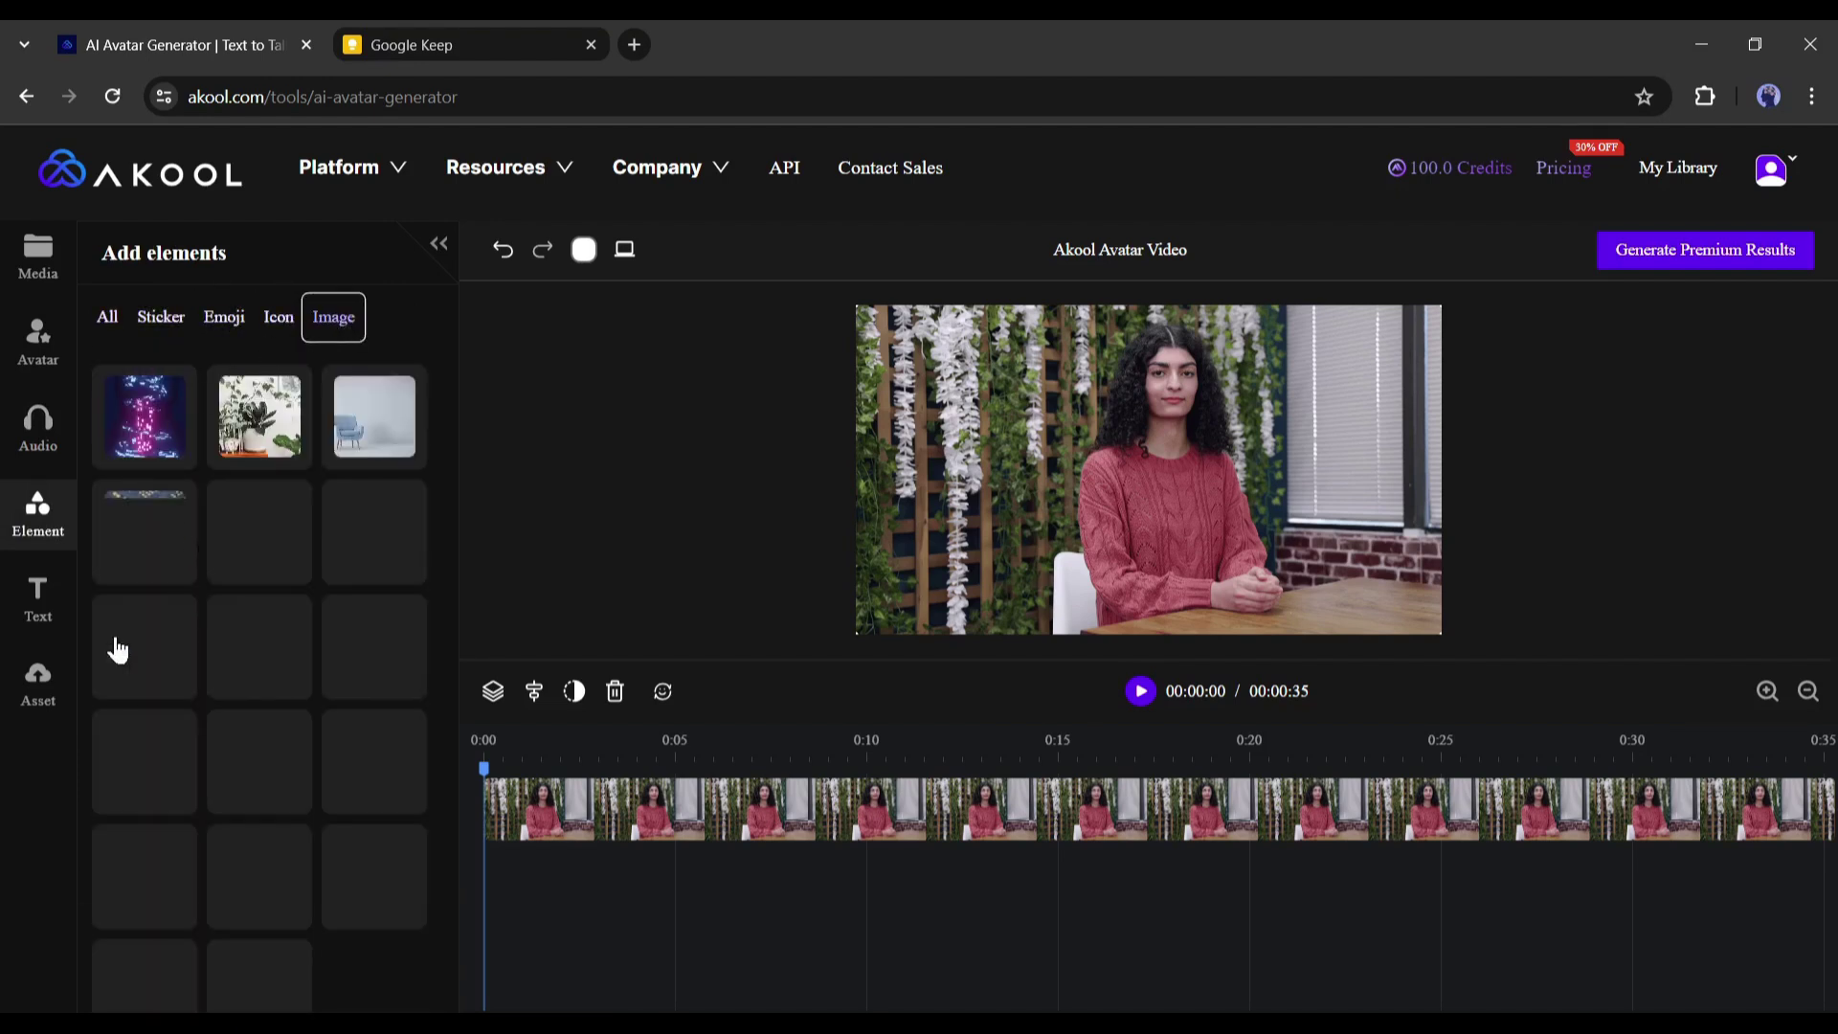
click(36, 599)
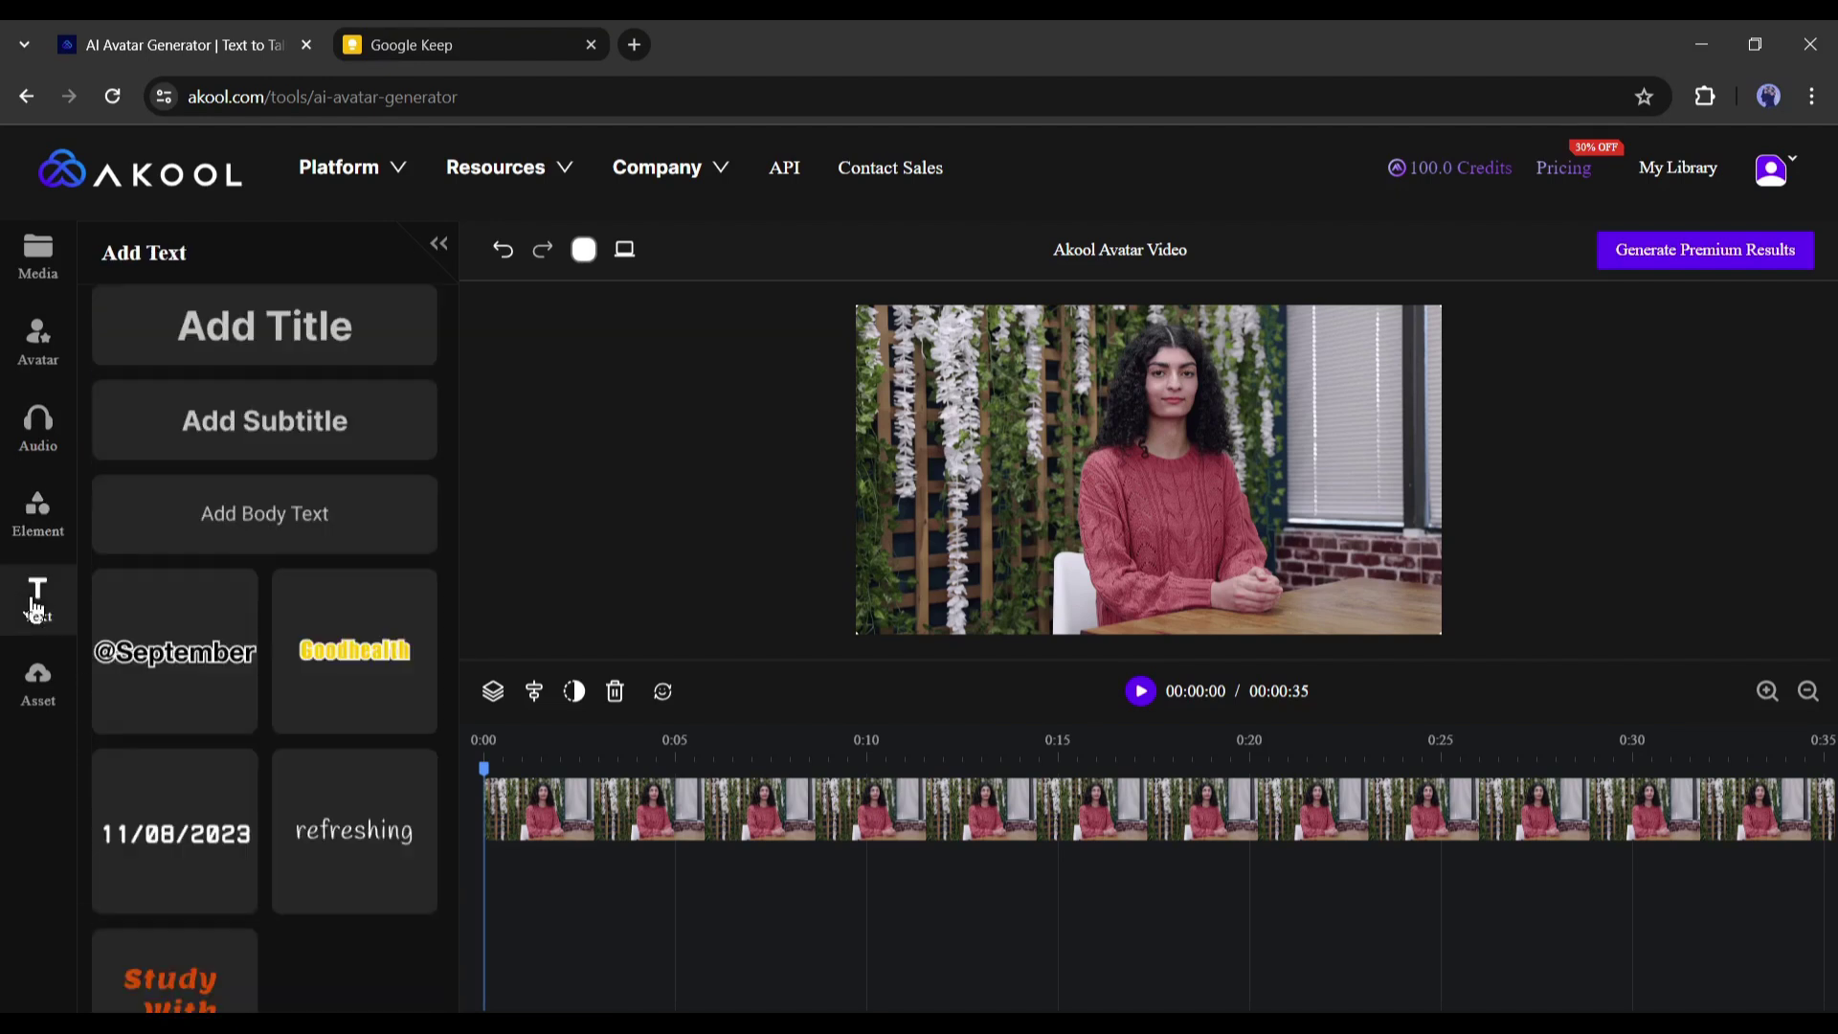
scroll(205, 610, down, 1)
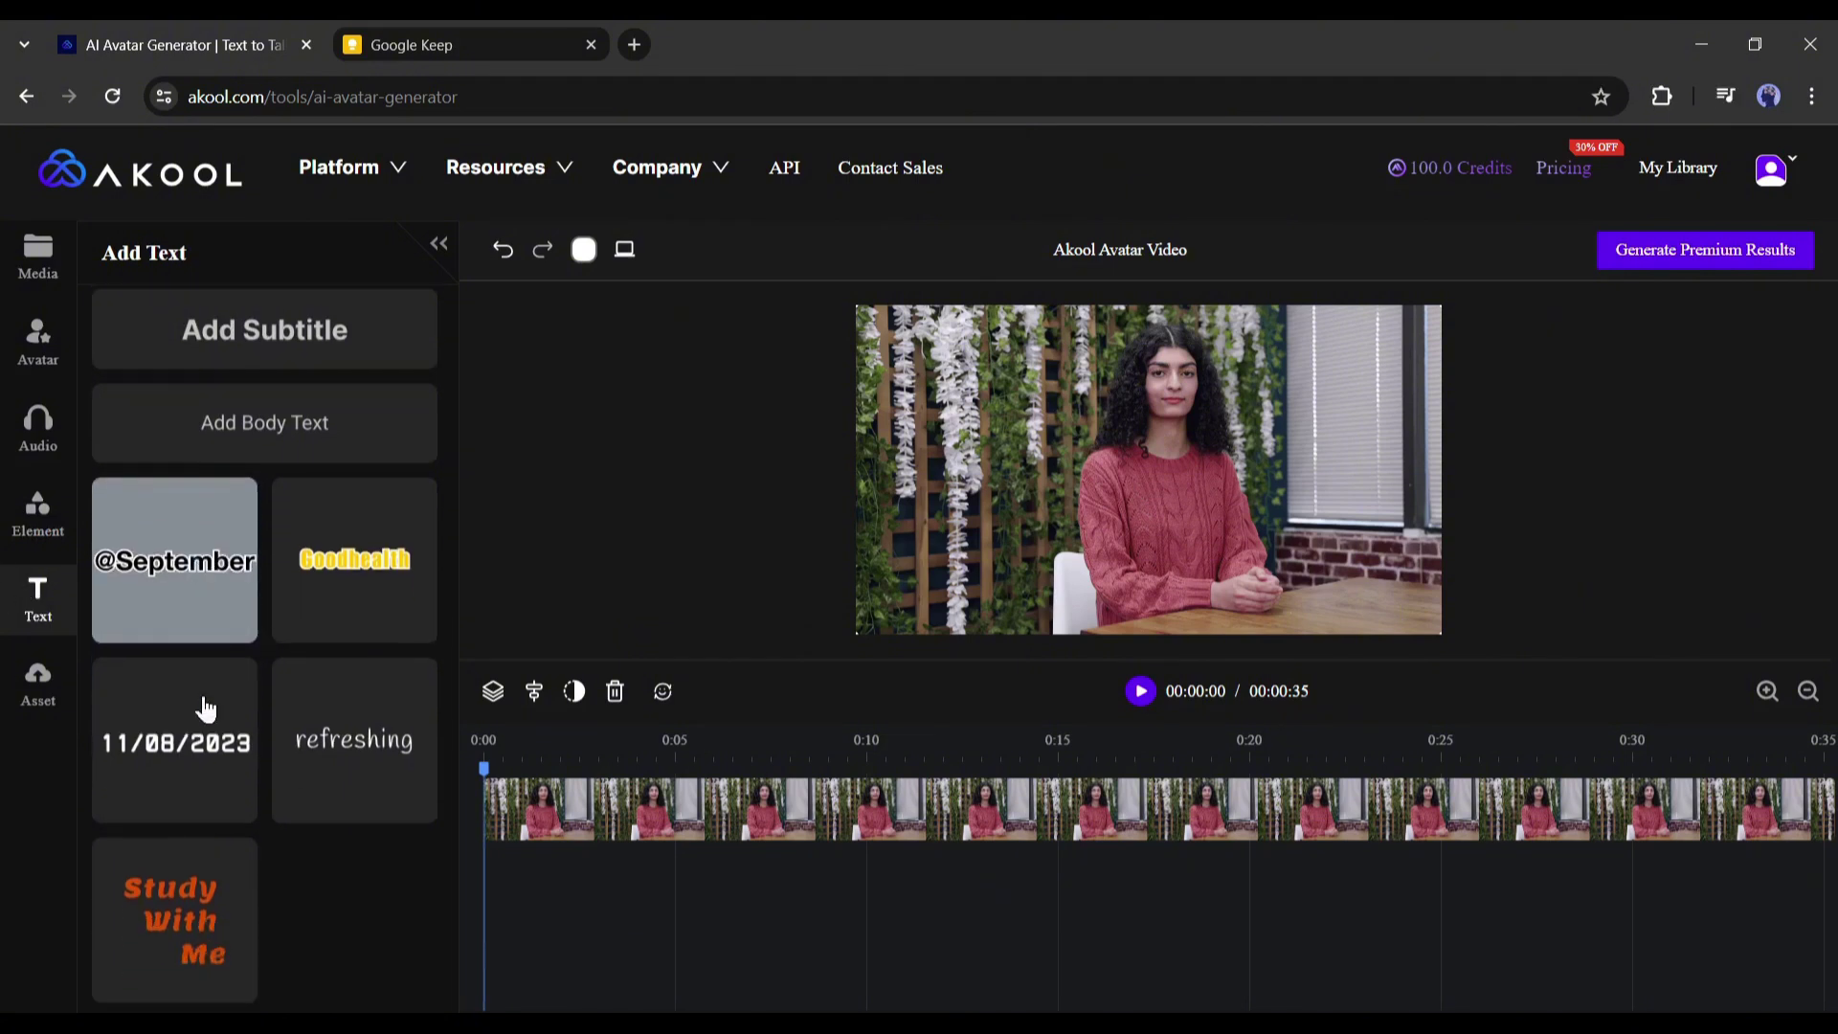
scroll(205, 710, up, 1)
click(158, 660)
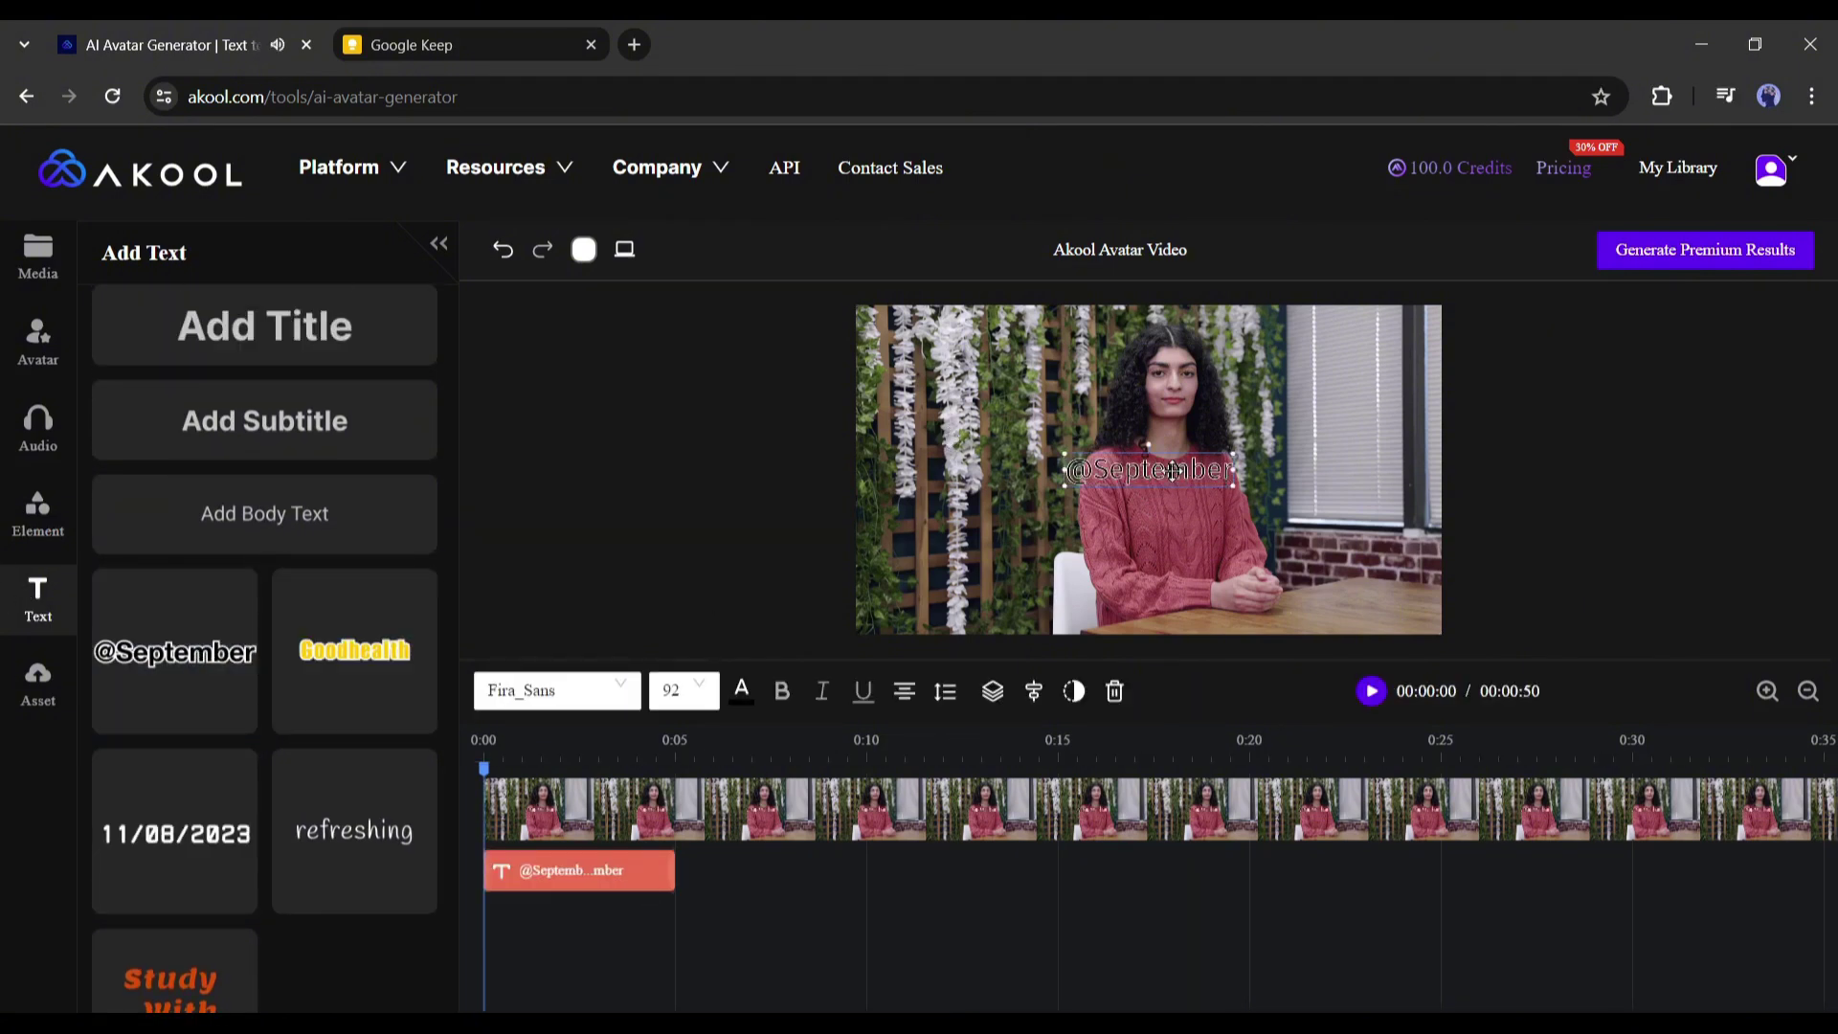
click(640, 692)
click(678, 690)
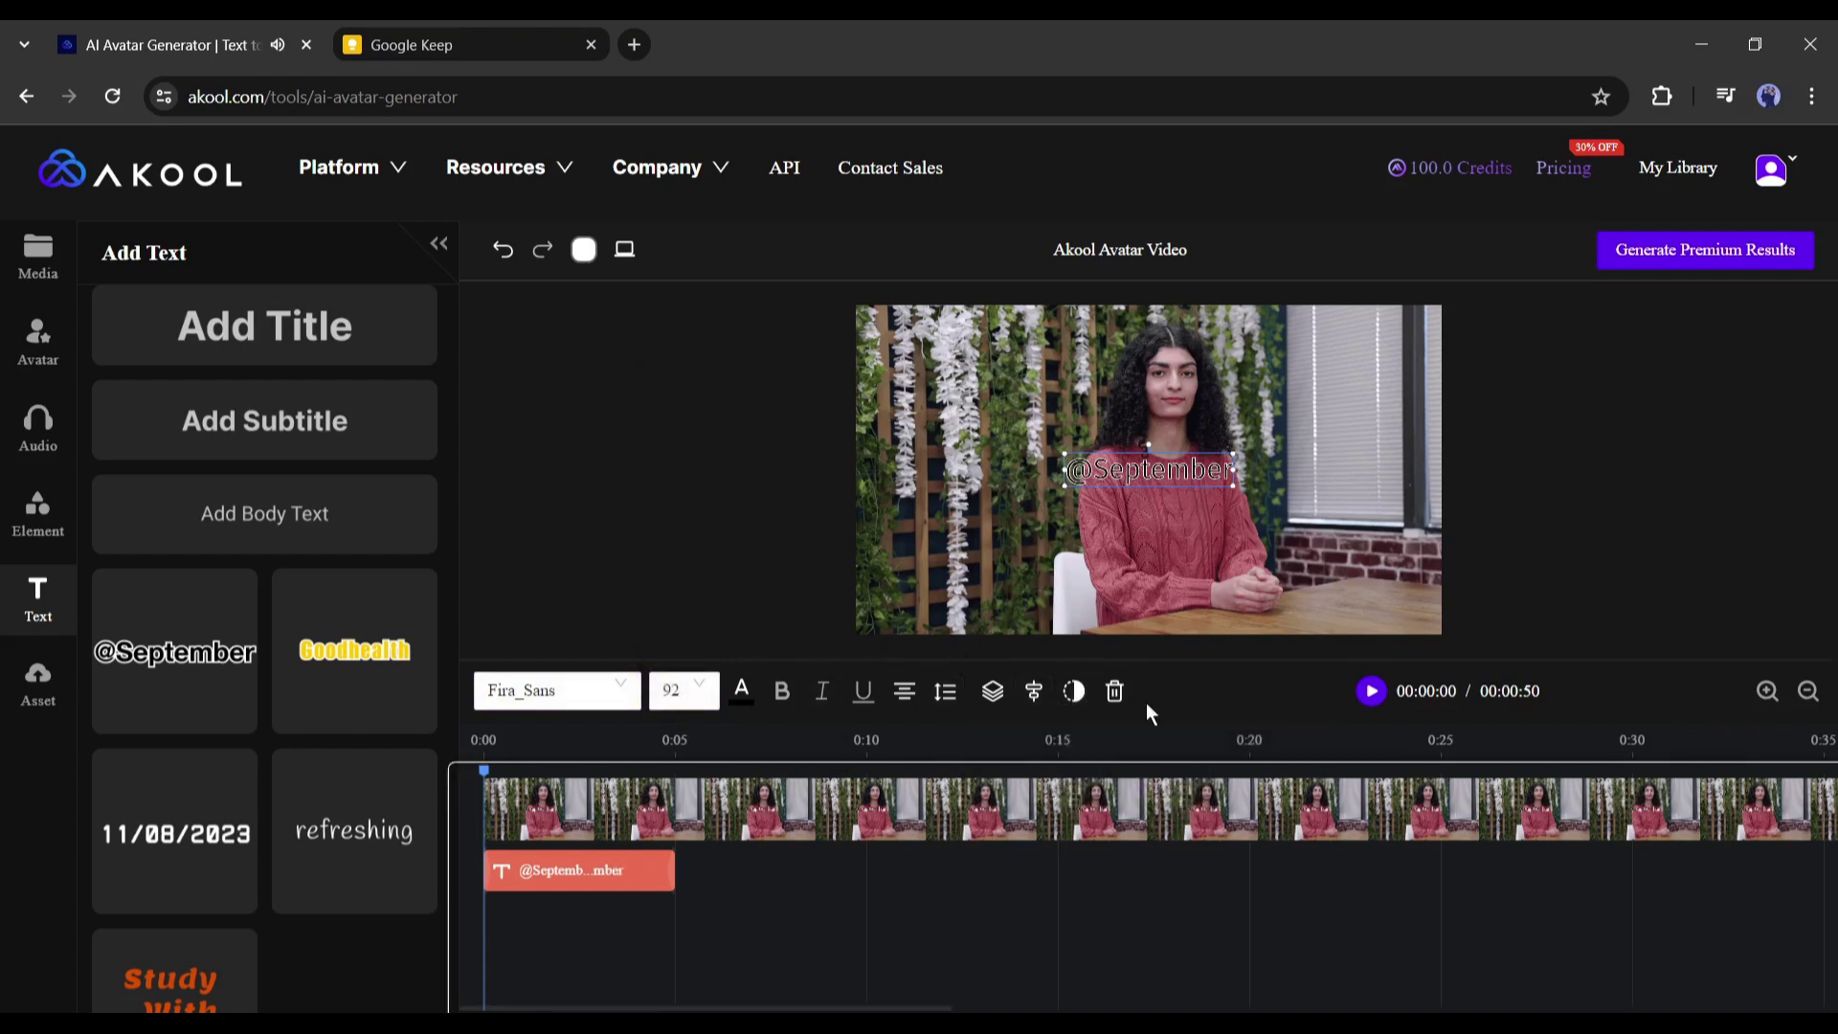
click(1114, 692)
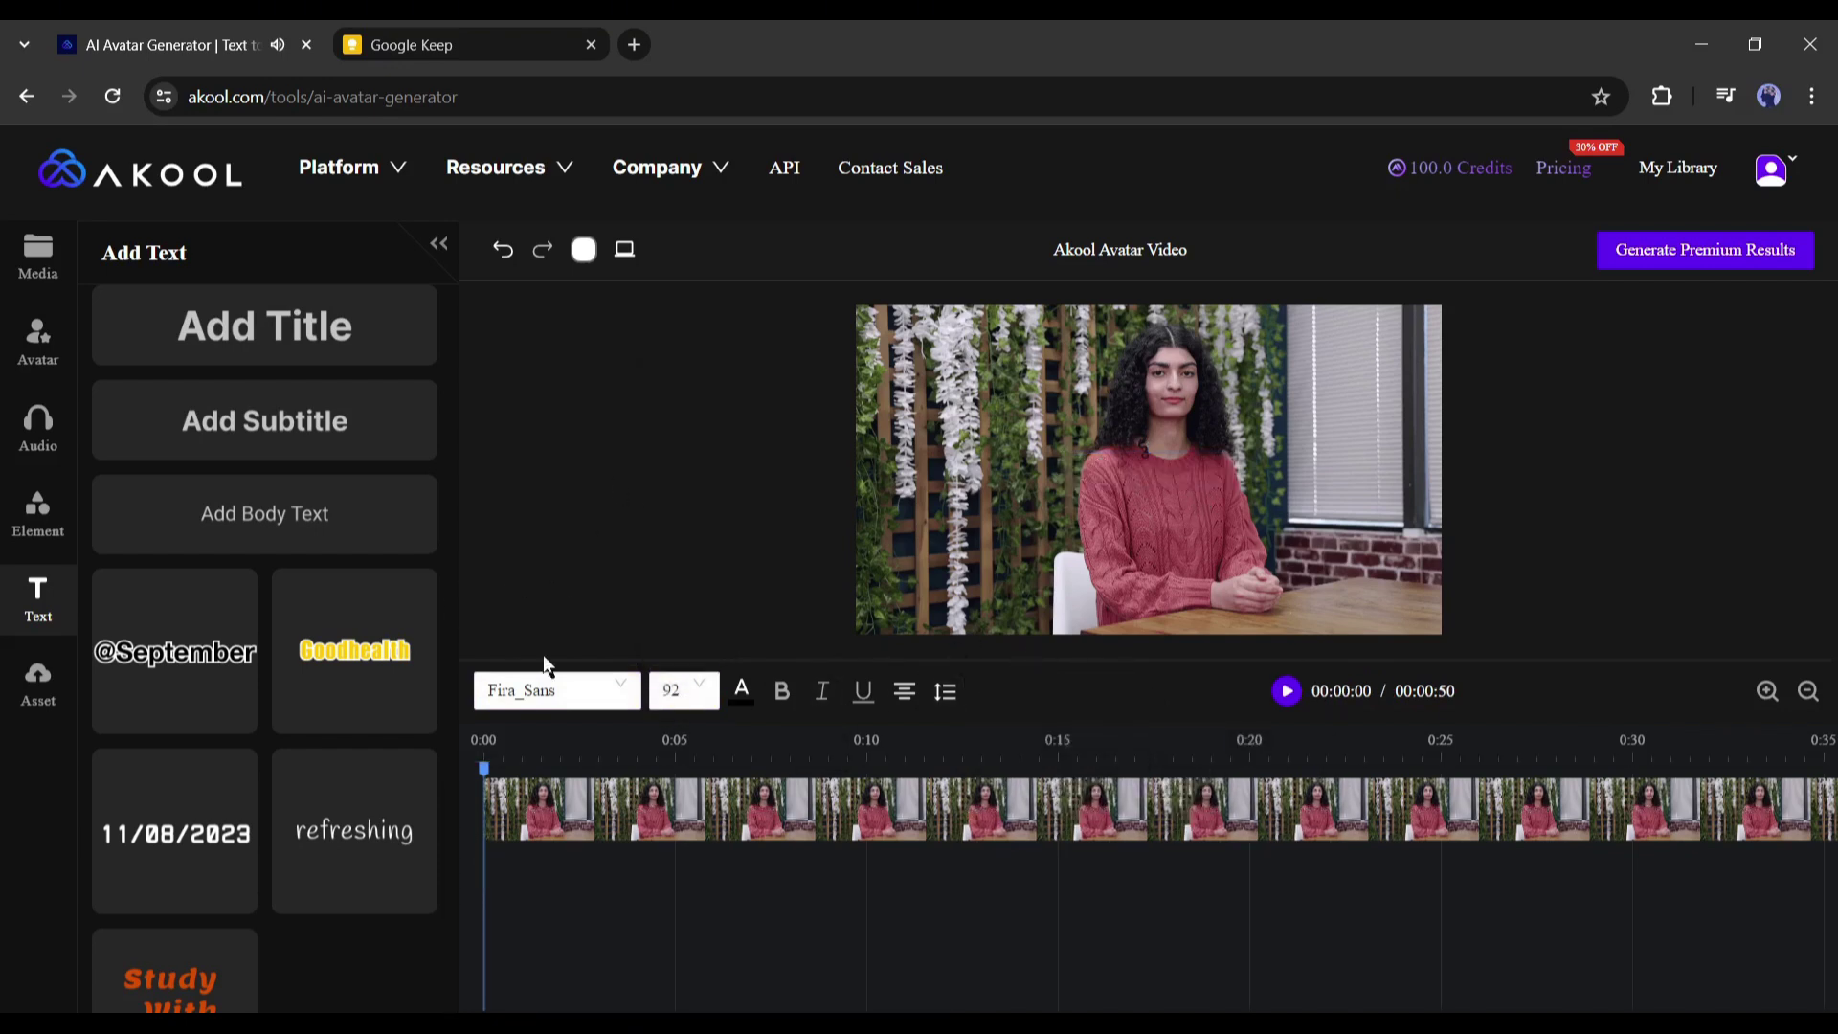
Check uploaded assets and the media library, then show the 1080P and 4K output choices
click(38, 686)
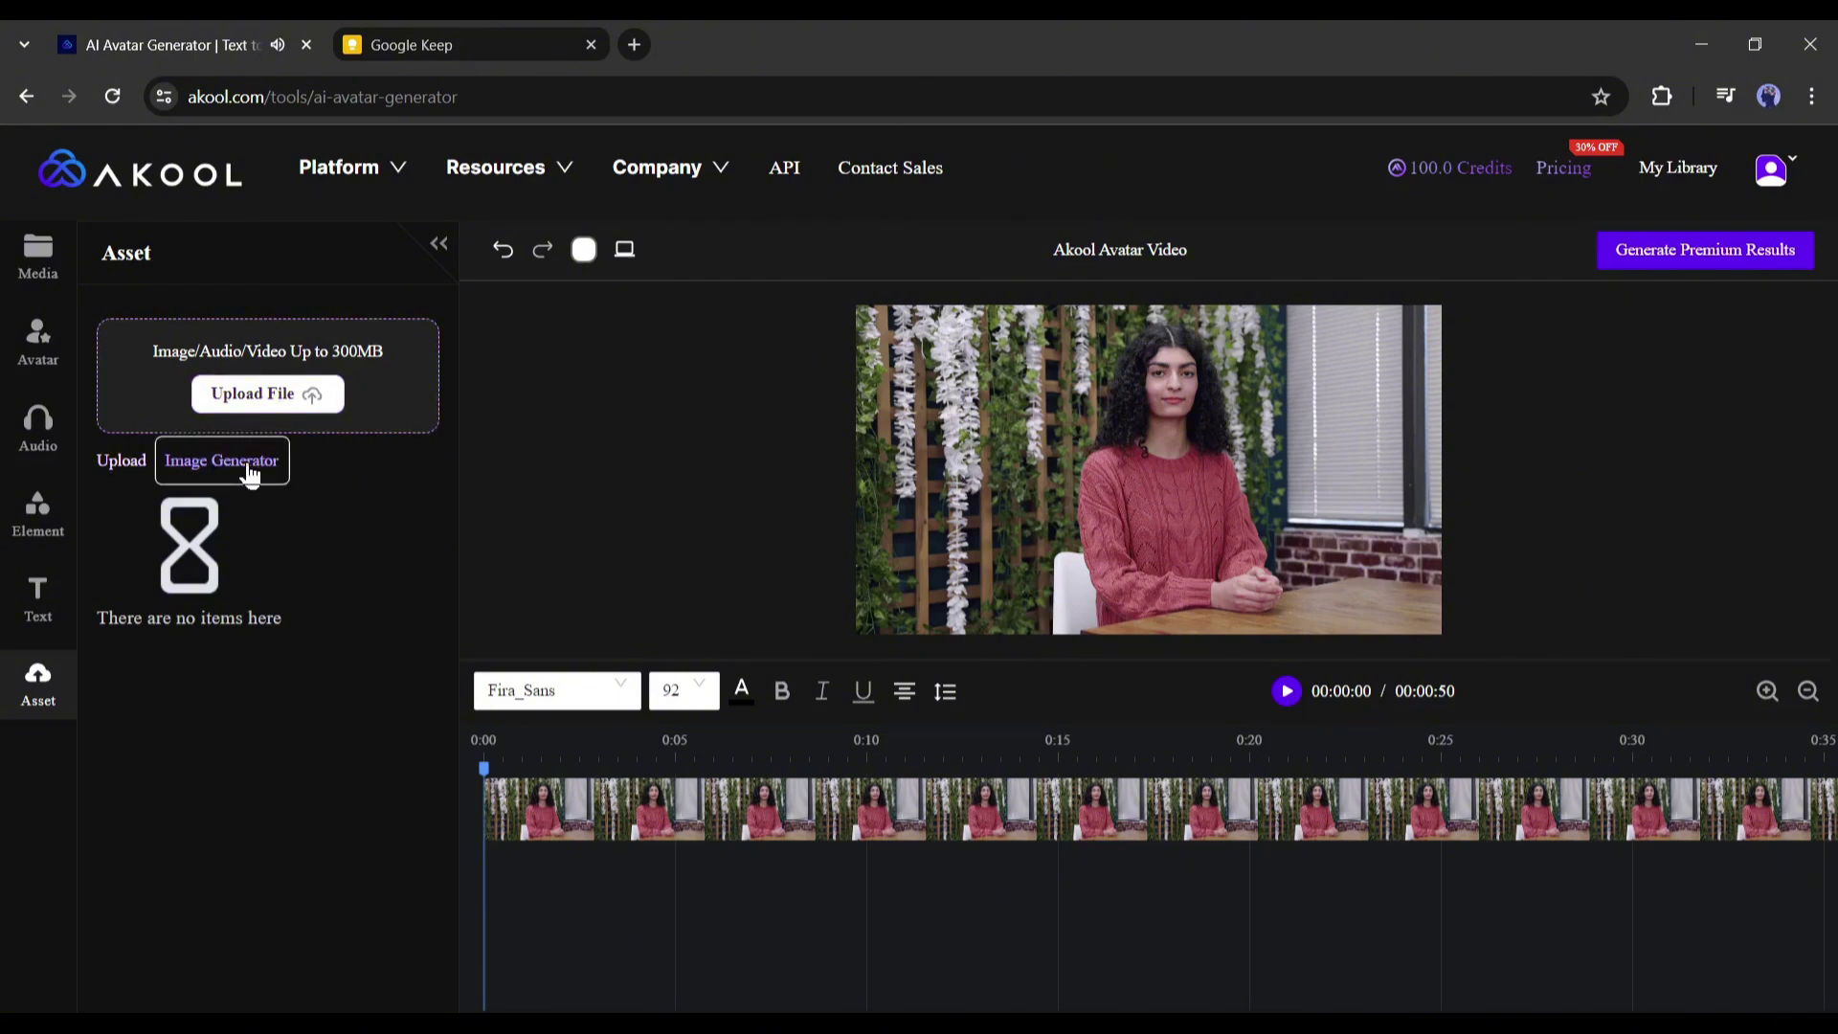
click(139, 466)
click(252, 378)
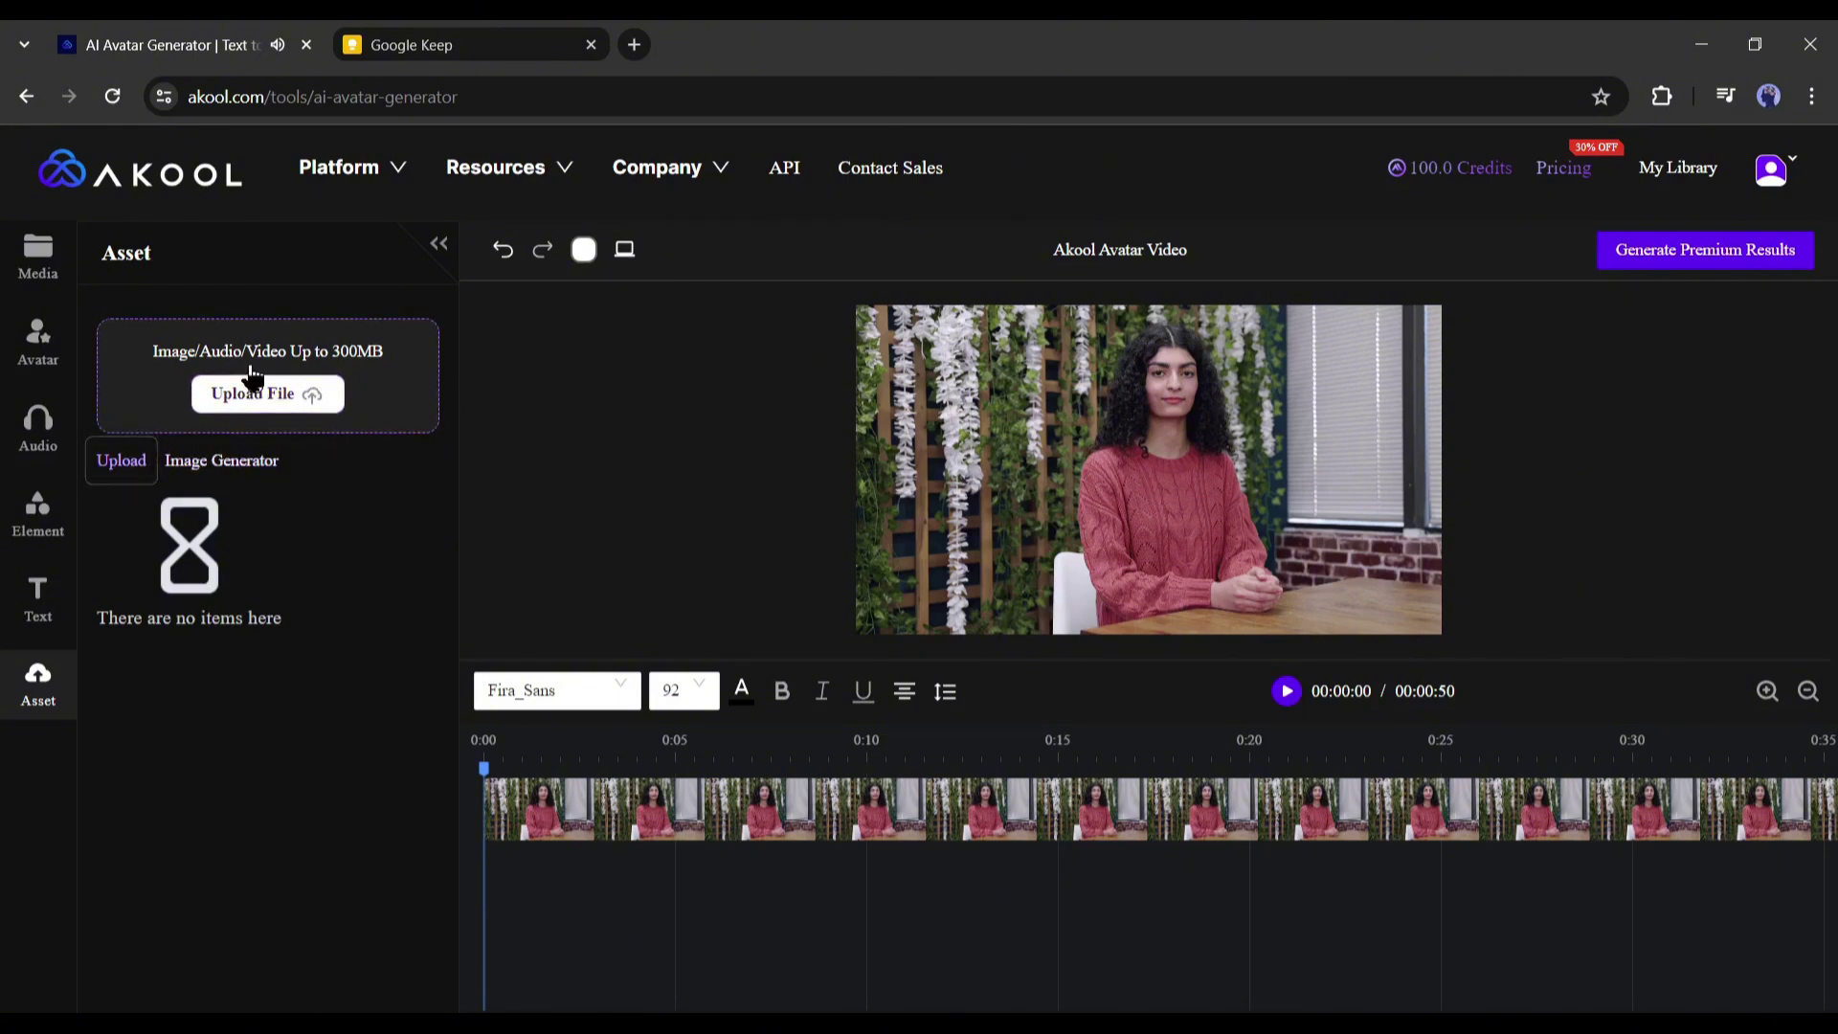
click(43, 286)
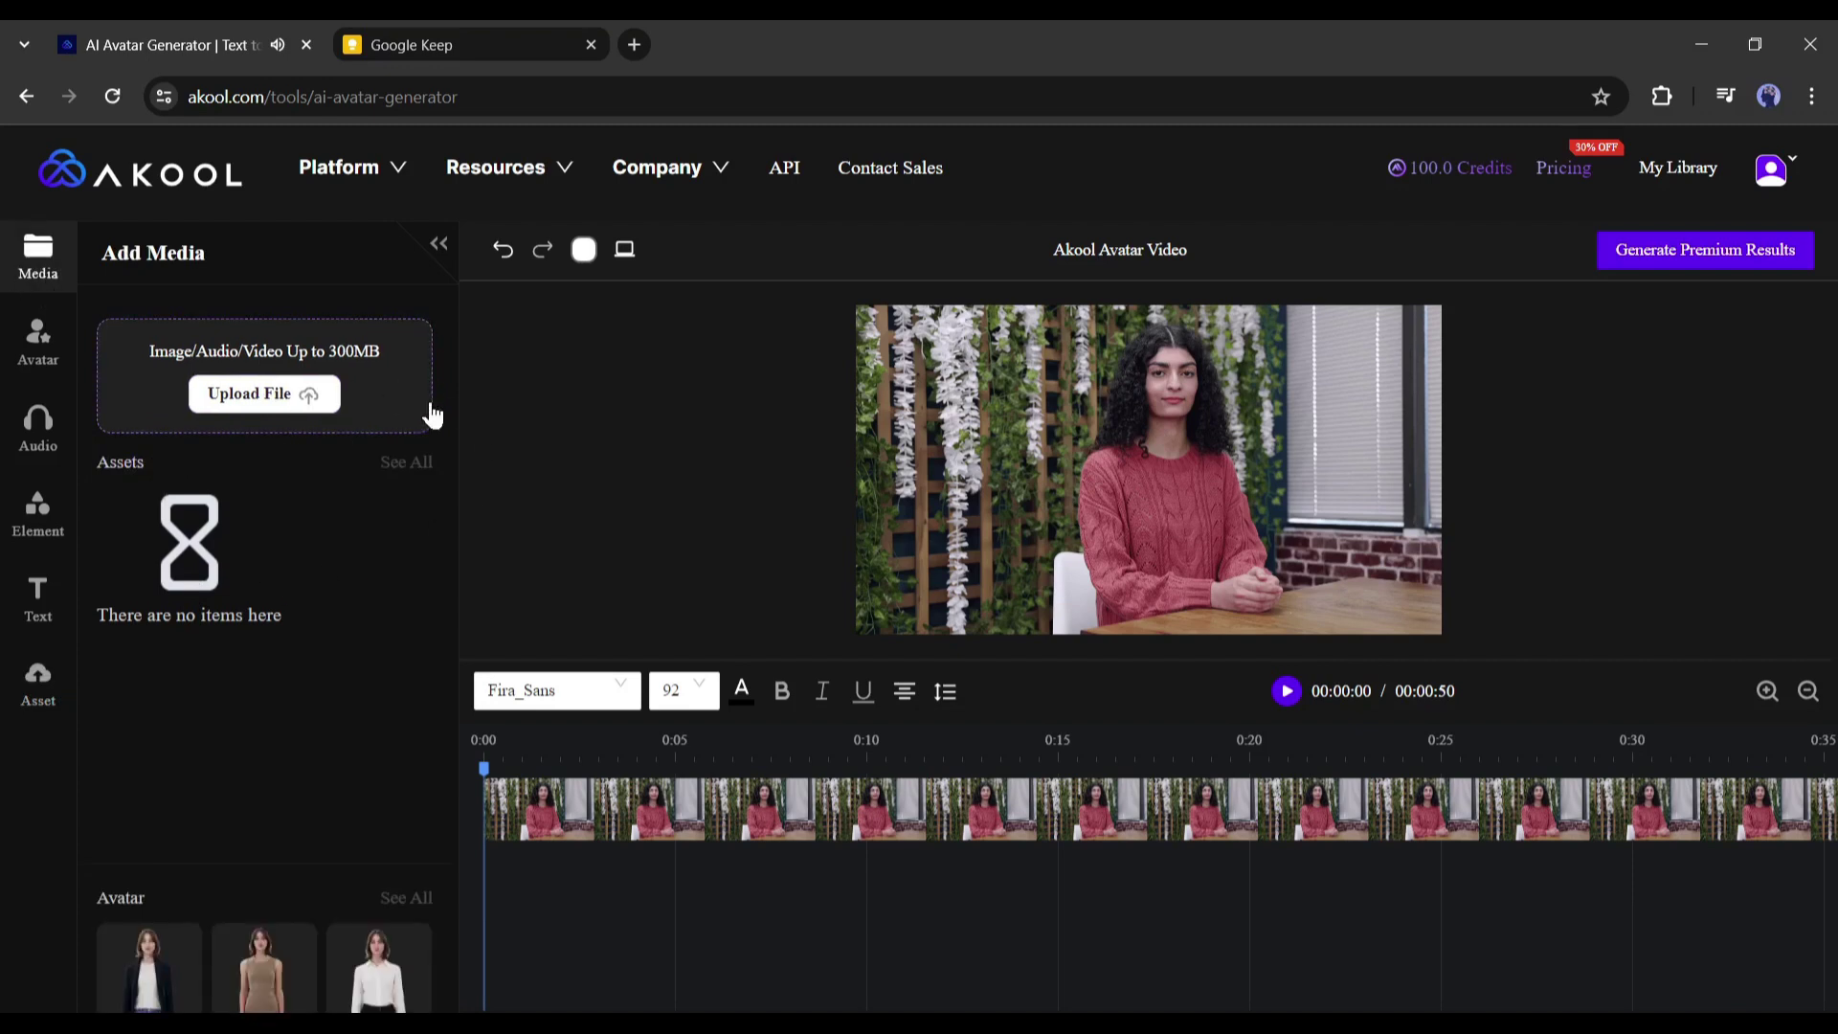
click(1762, 254)
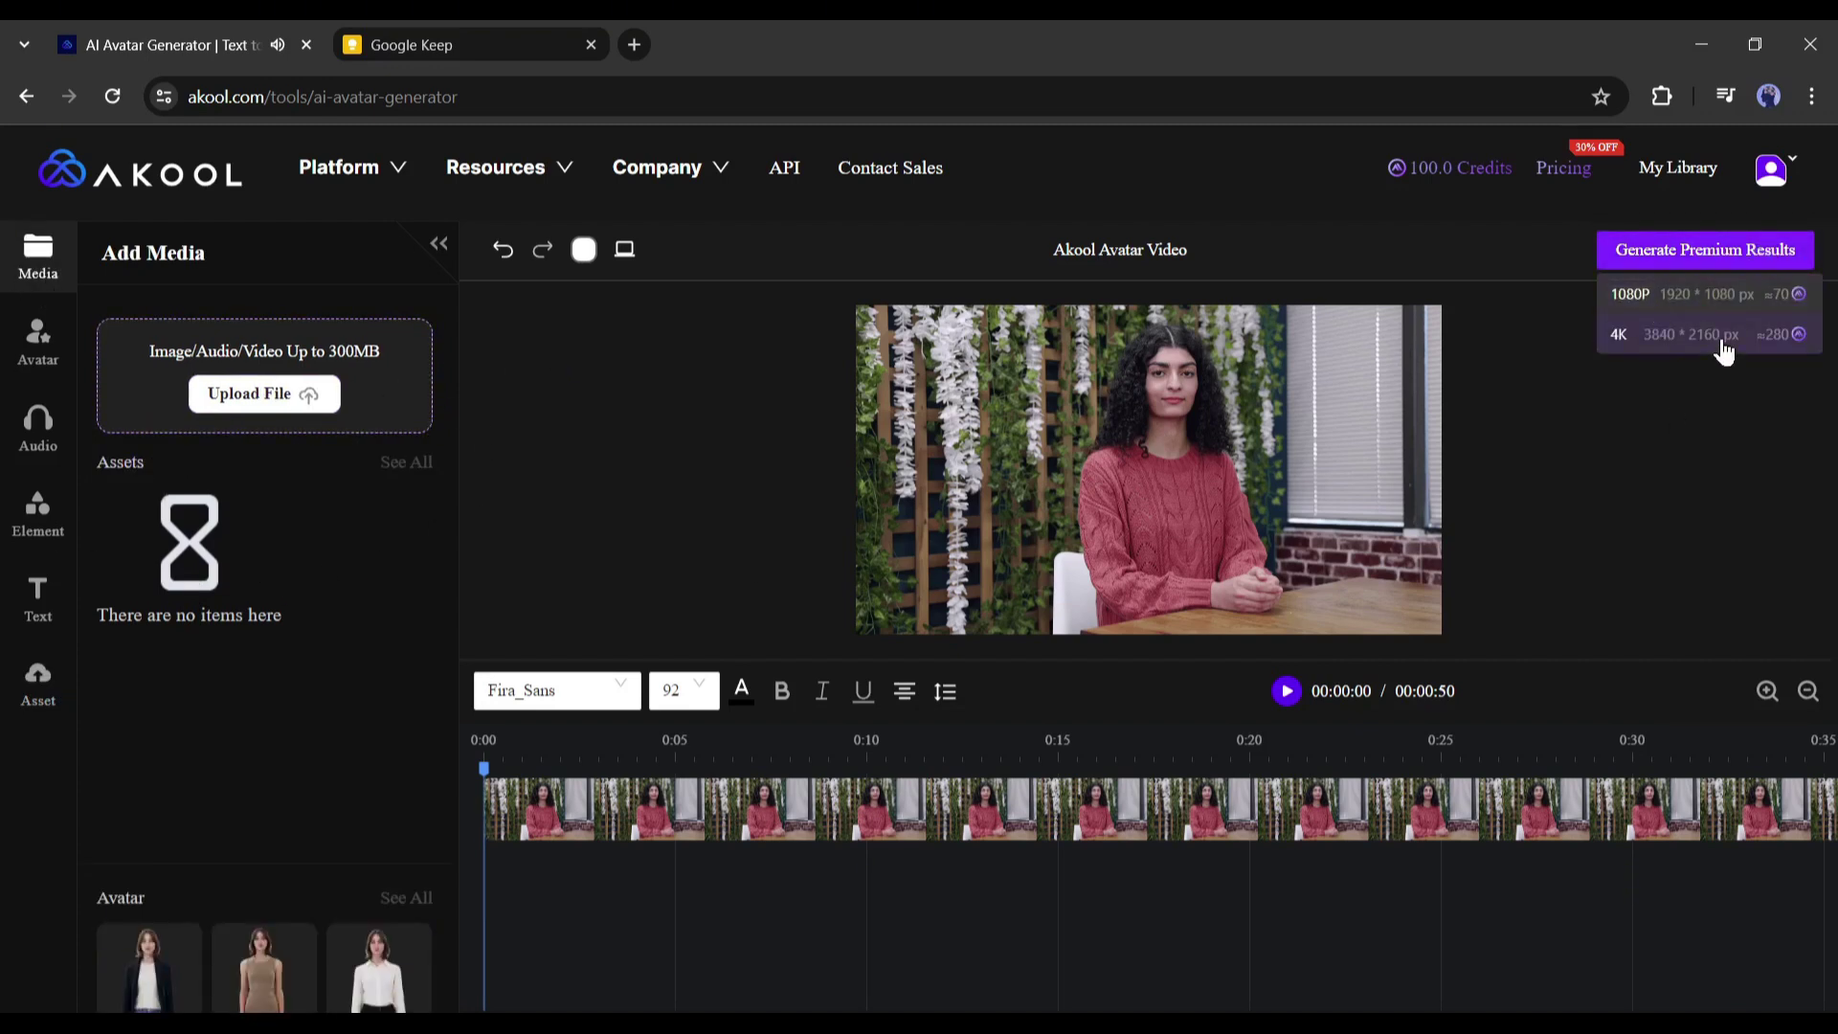
Generate the avatar video at 1080P, preview it in My Library, and close the preview
click(1711, 293)
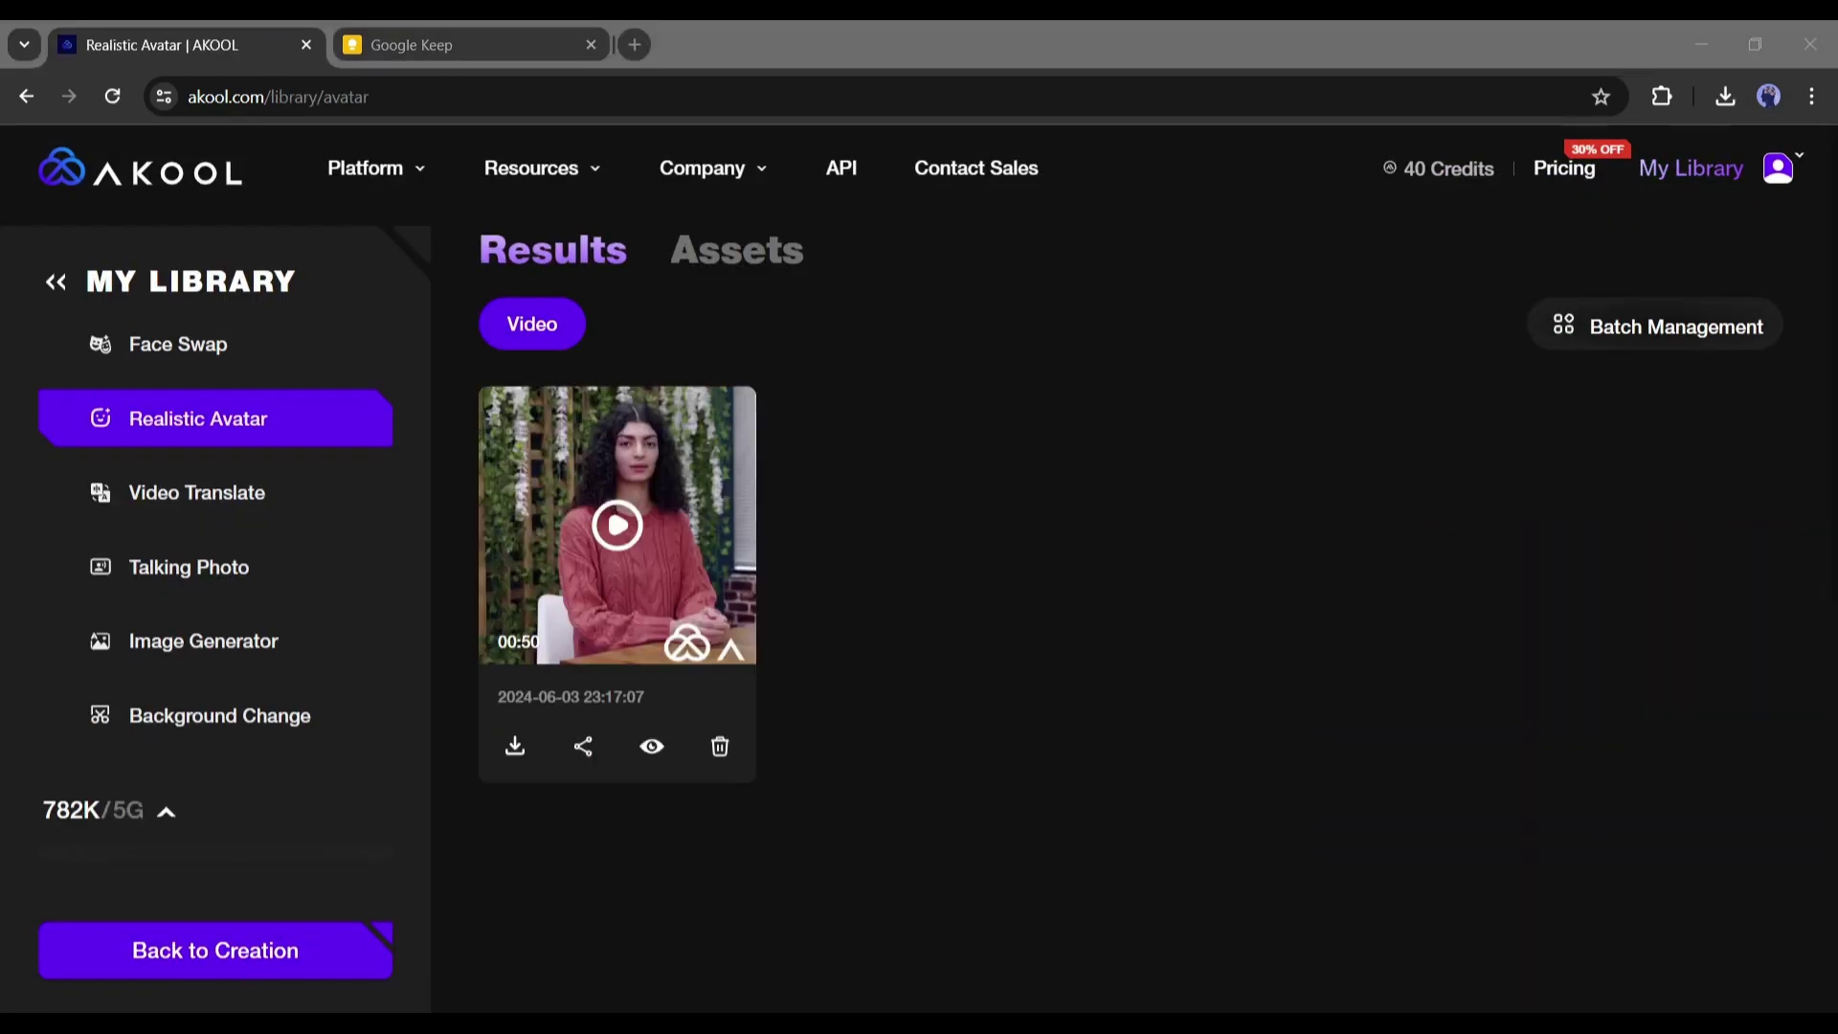
click(686, 525)
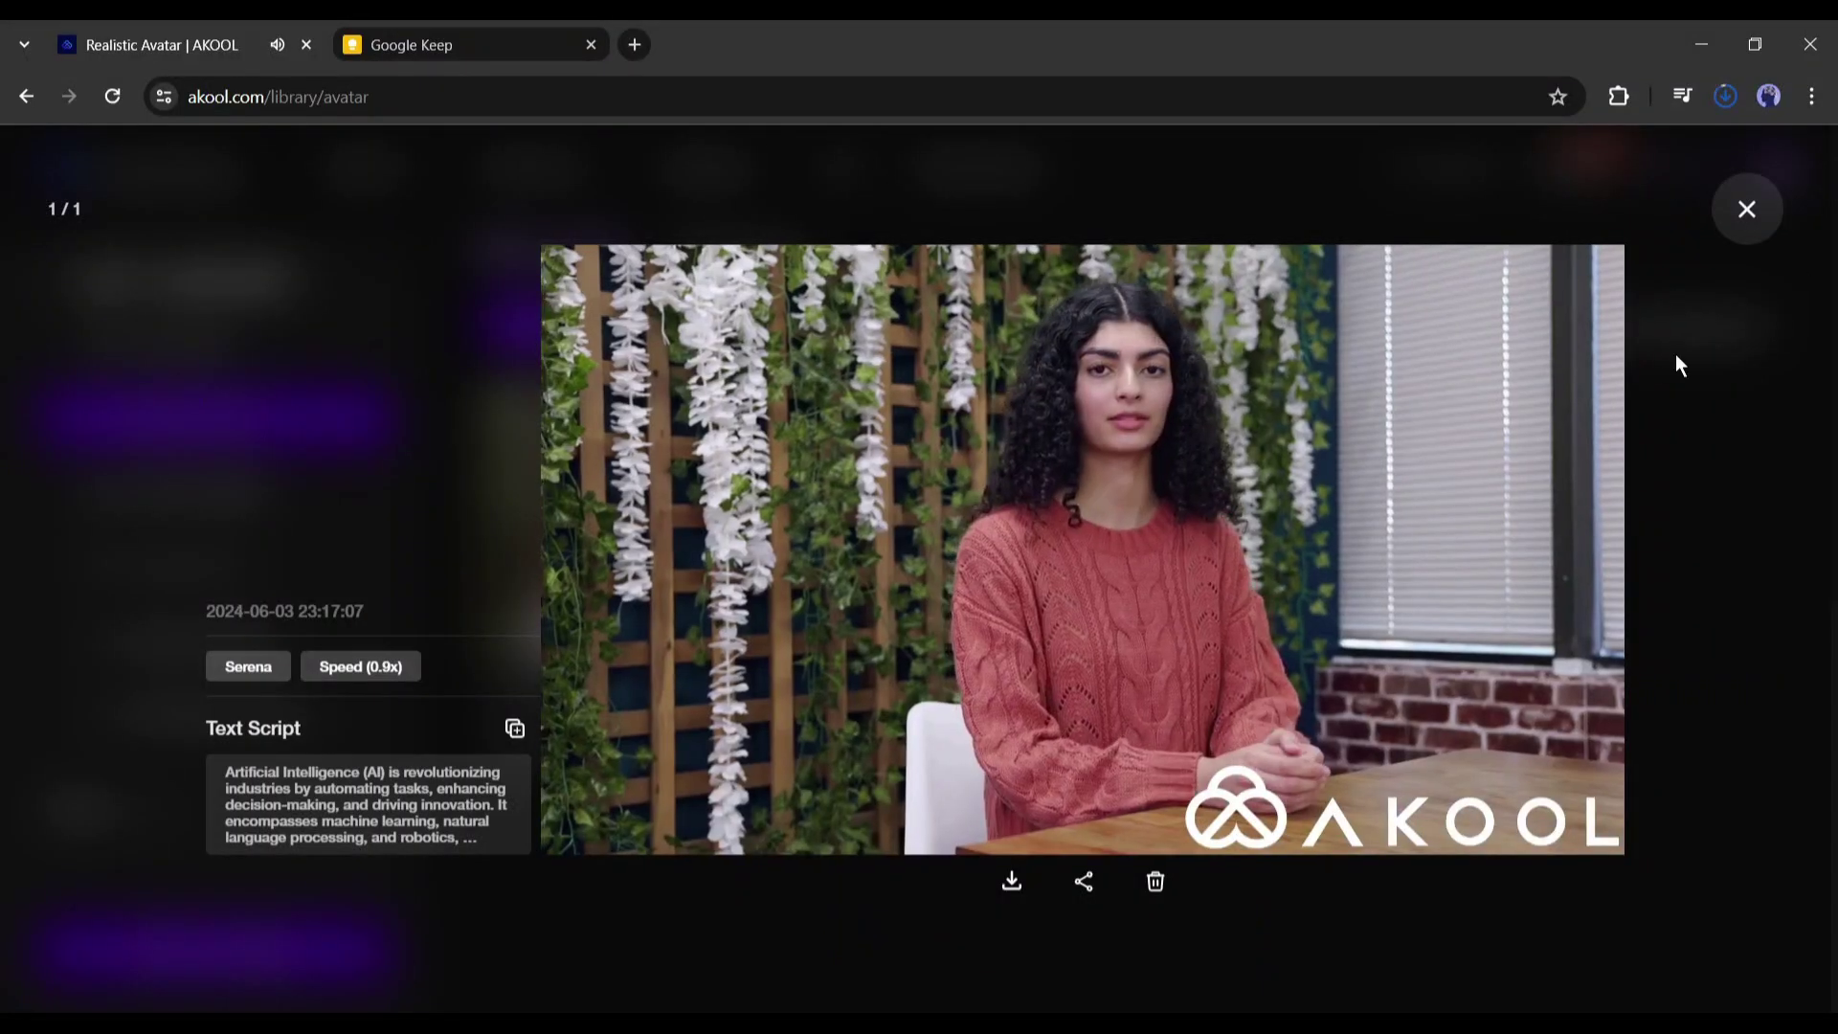
click(1747, 208)
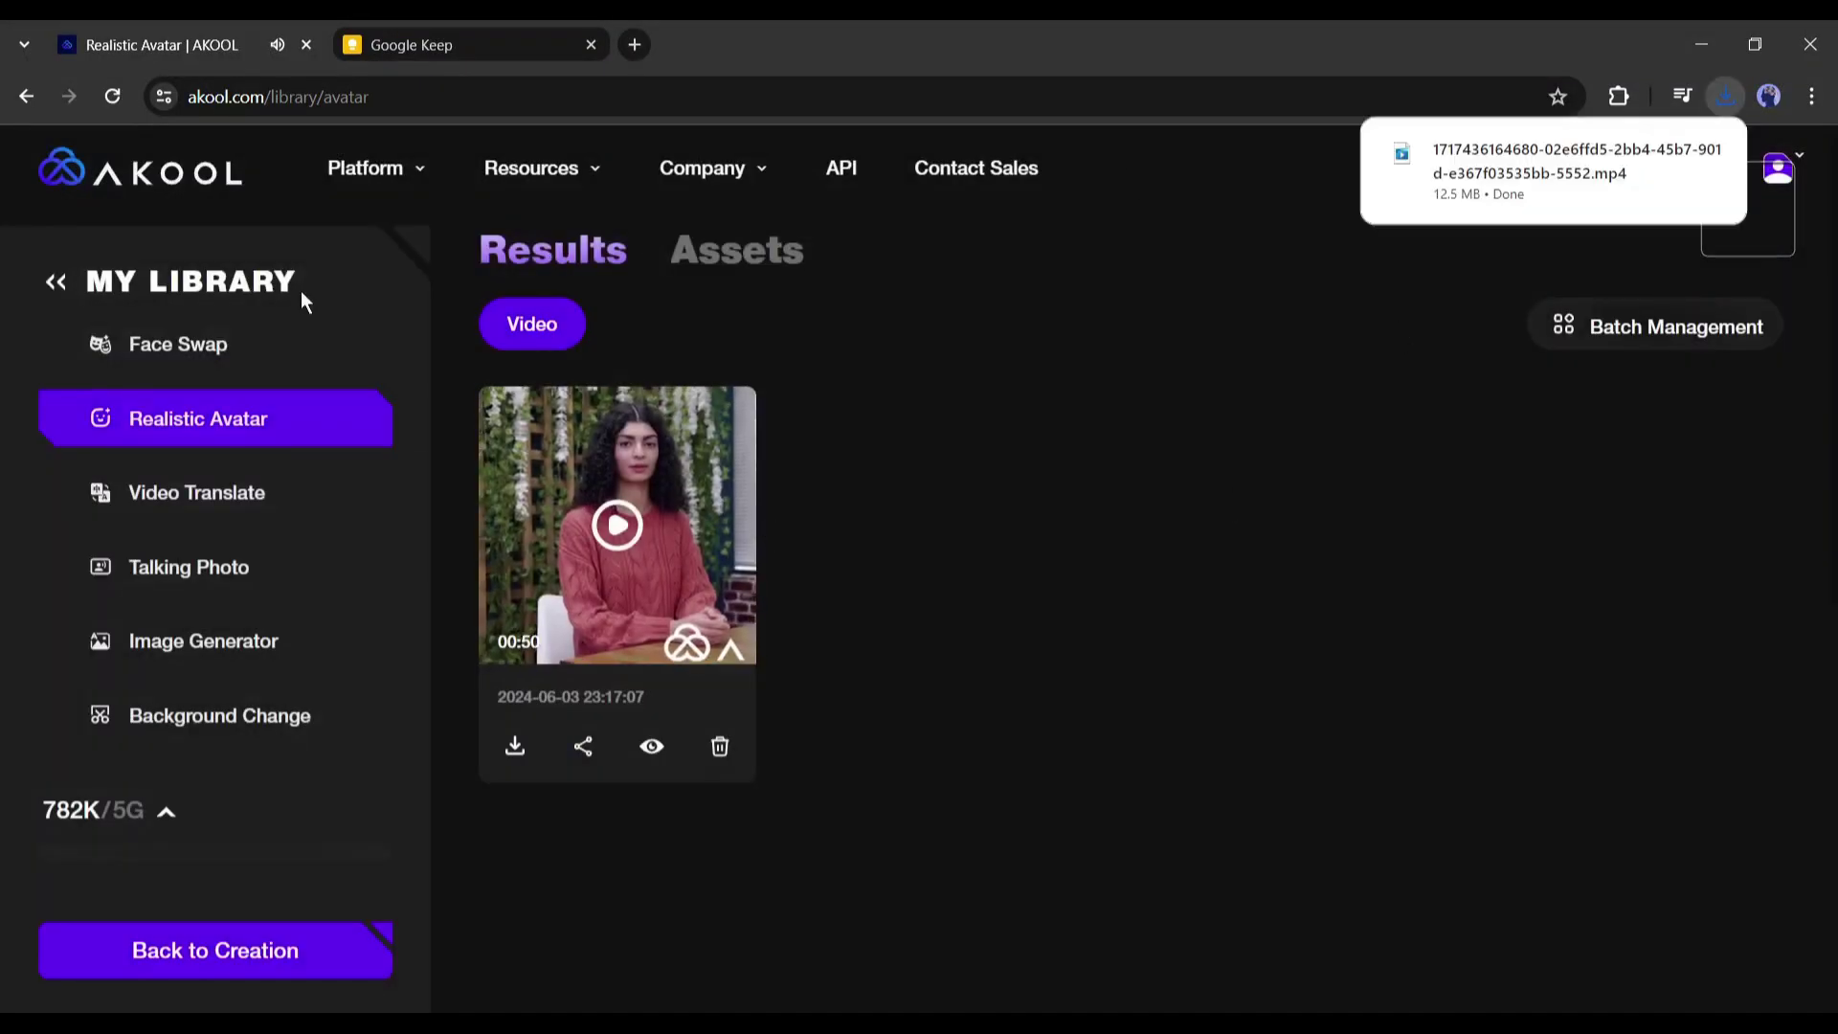
Add a custom avatar from an uploaded clip of a woman in a dark blazer by a brick wall
click(56, 281)
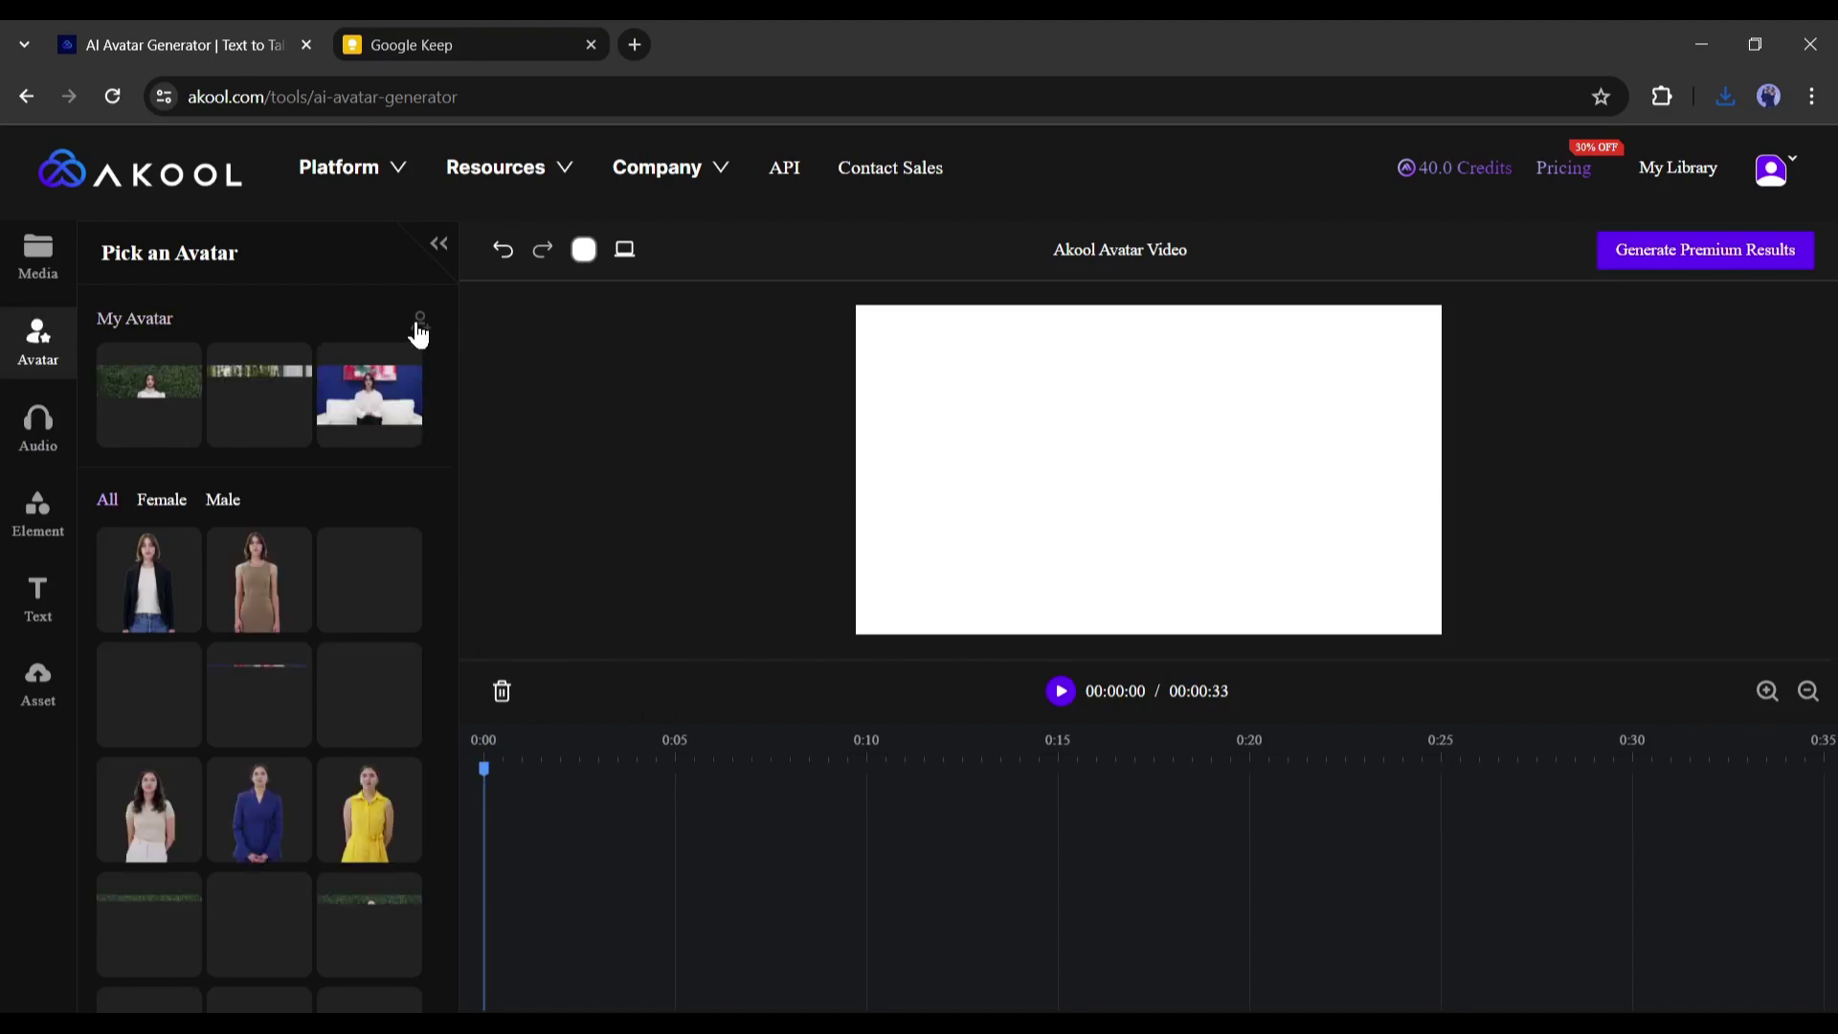
click(419, 326)
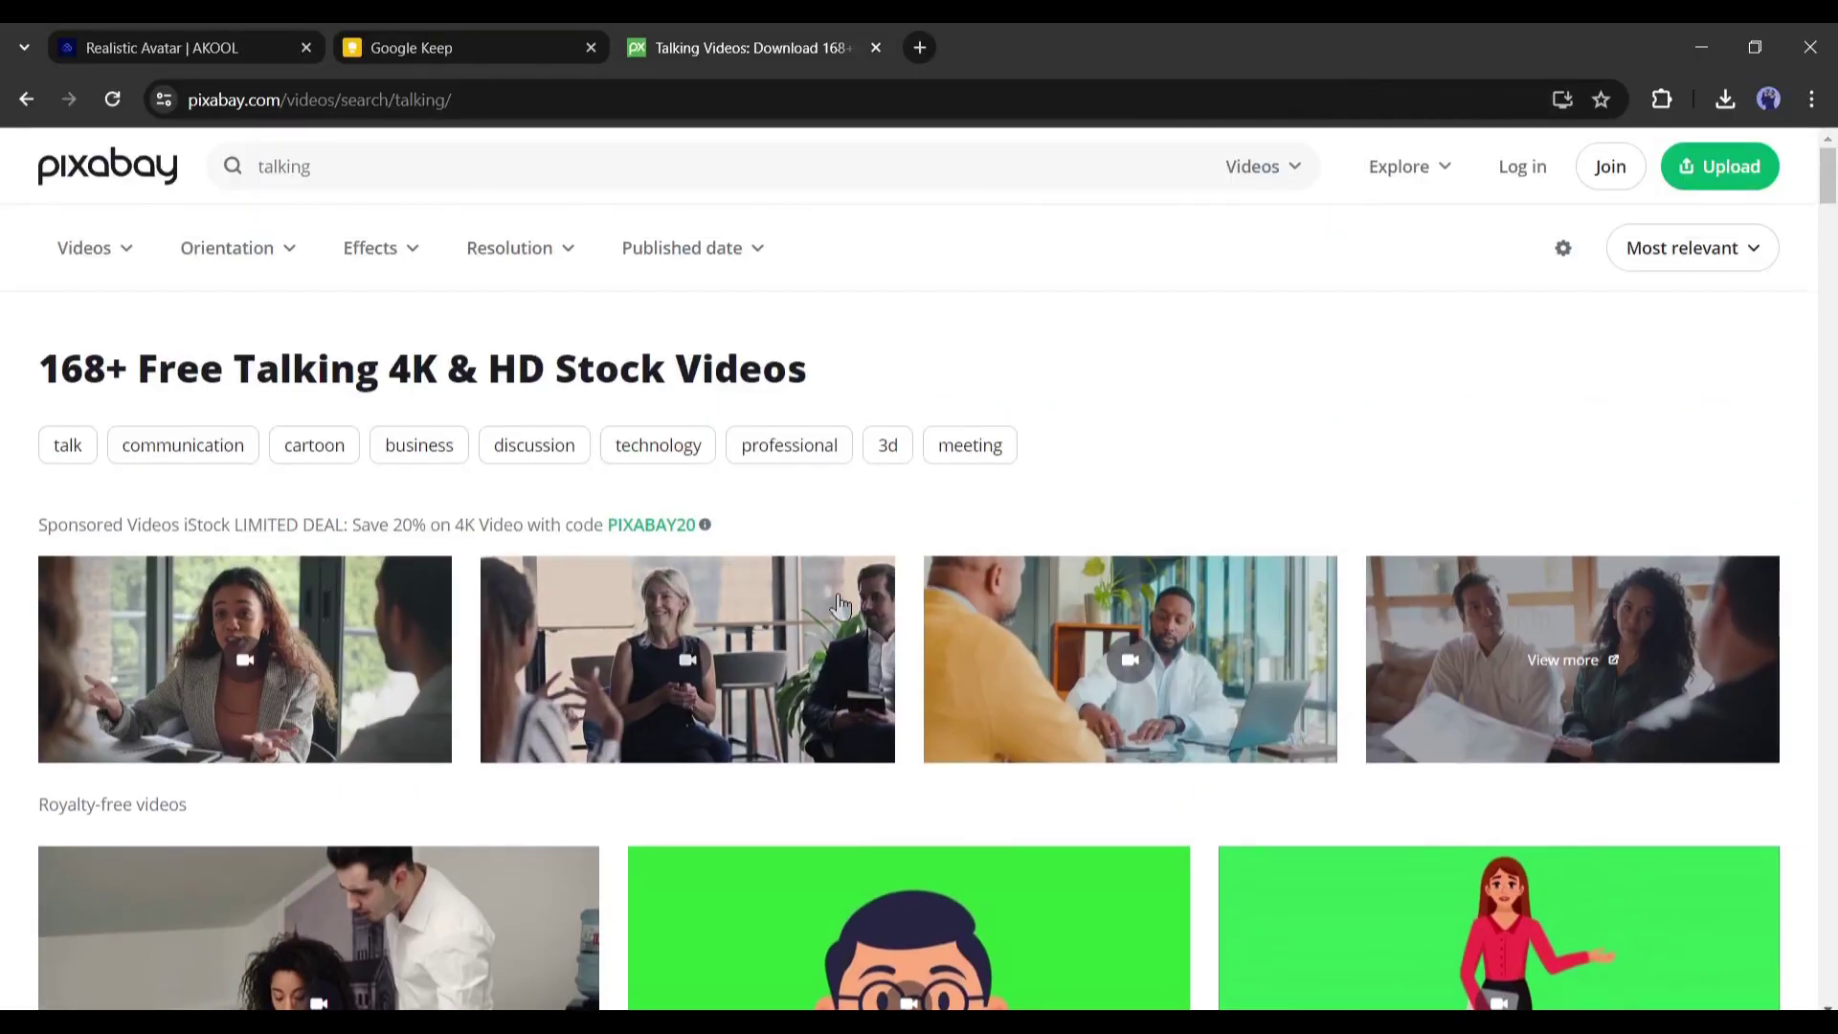
scroll(1231, 665, down, 7)
scroll(1232, 668, down, 3)
scroll(1229, 663, down, 5)
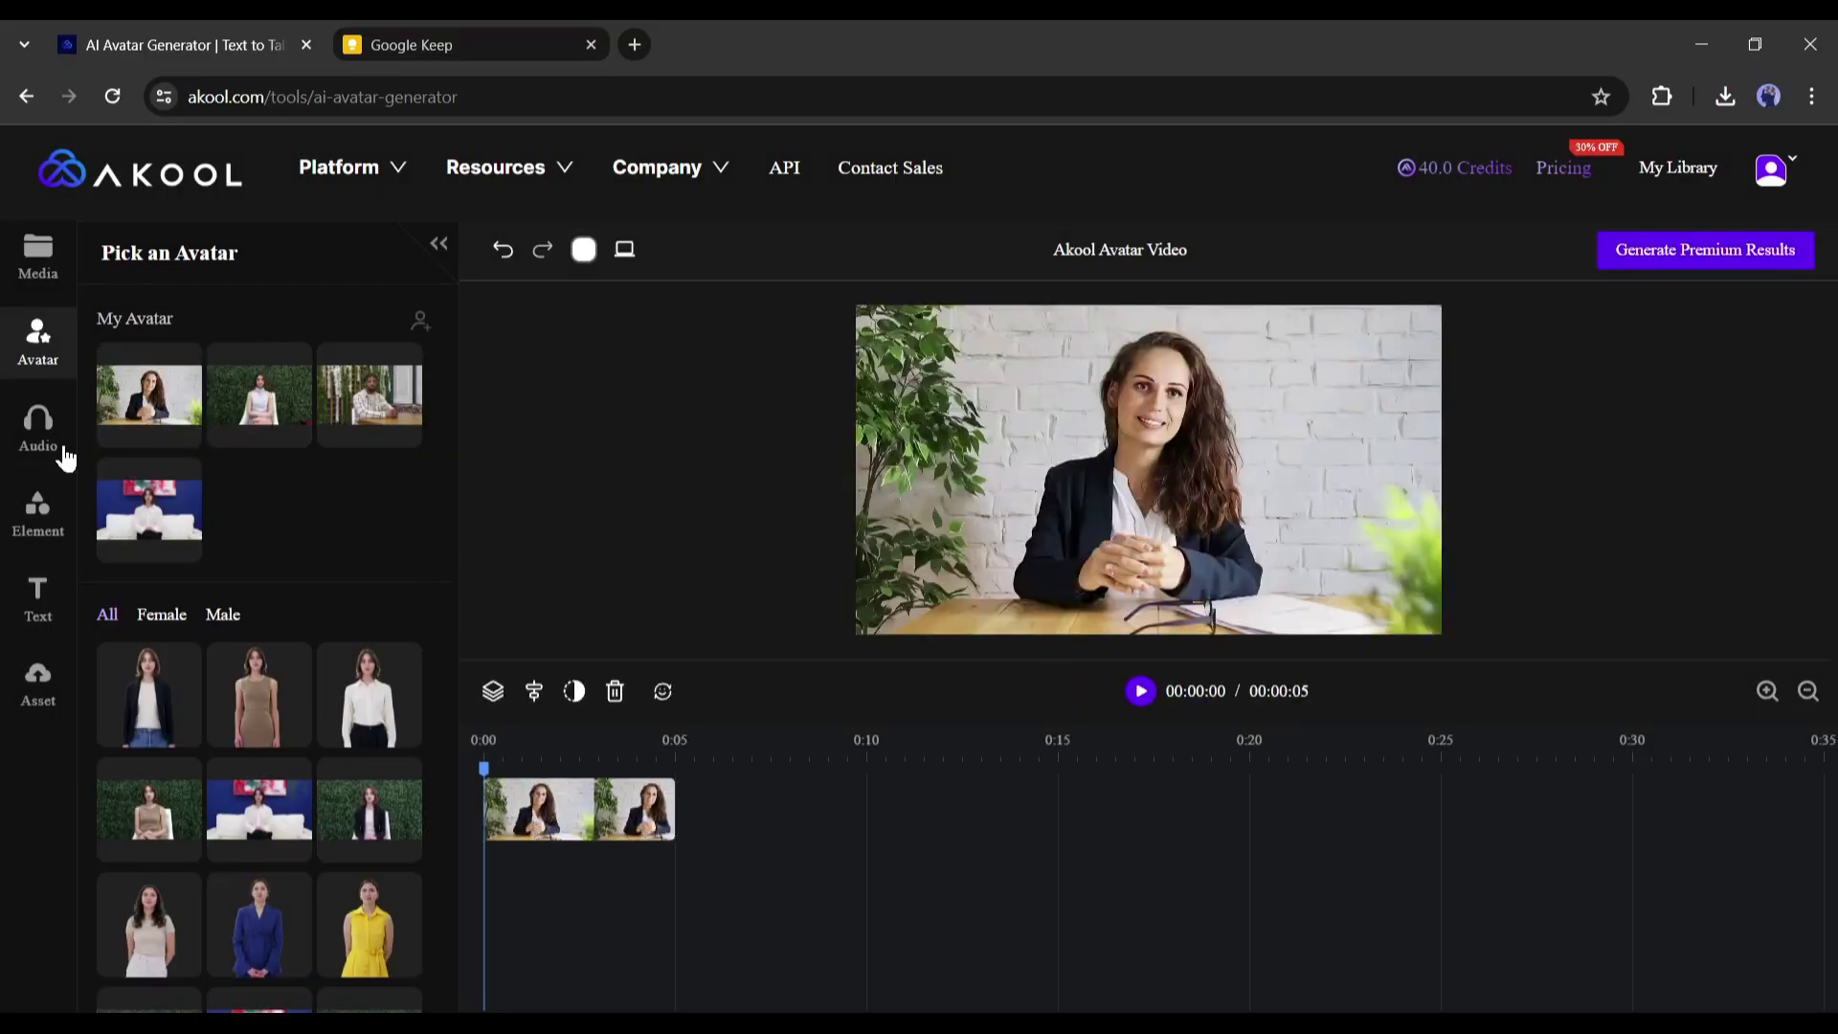
Open the audio settings and copy the Napoleon script from the Google Keep note
click(64, 457)
click(462, 32)
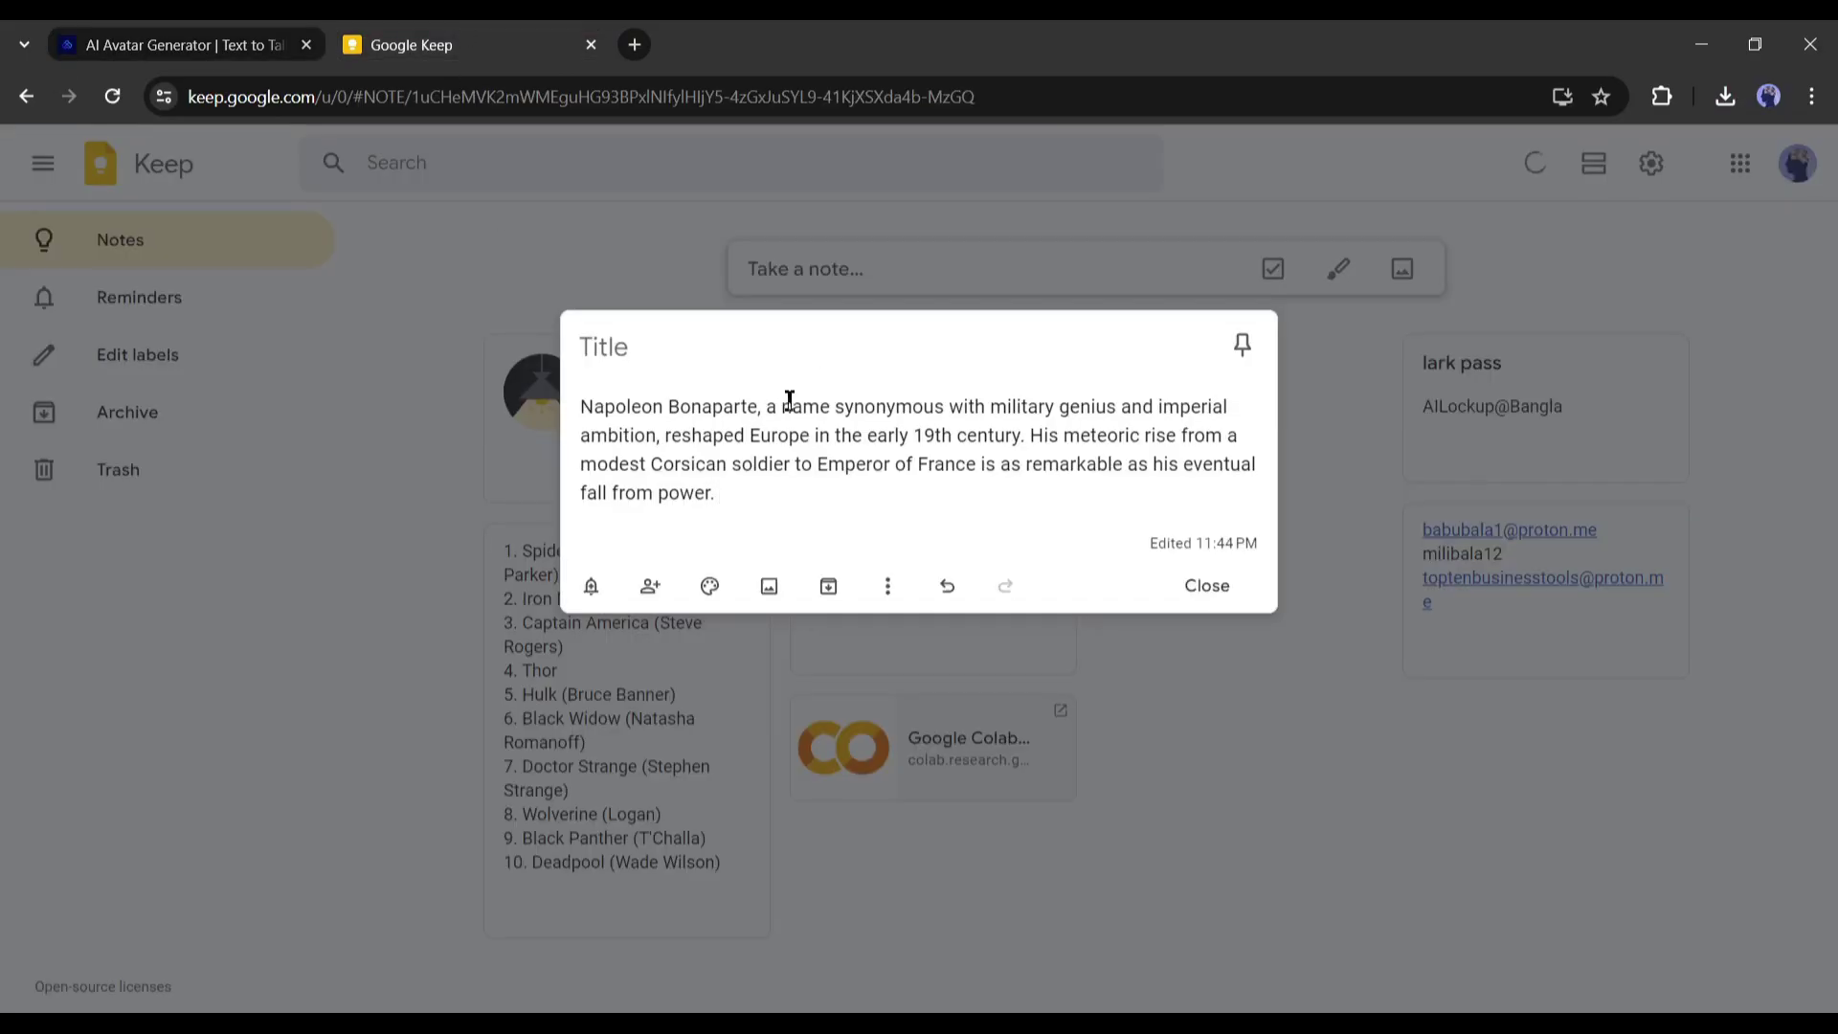
key(ctrl+a)
right_click(783, 410)
Replace the script with the Napoleon text and add a 0.5s pause before "His meteoric rise"
click(914, 565)
key(ctrl+shift+Tab)
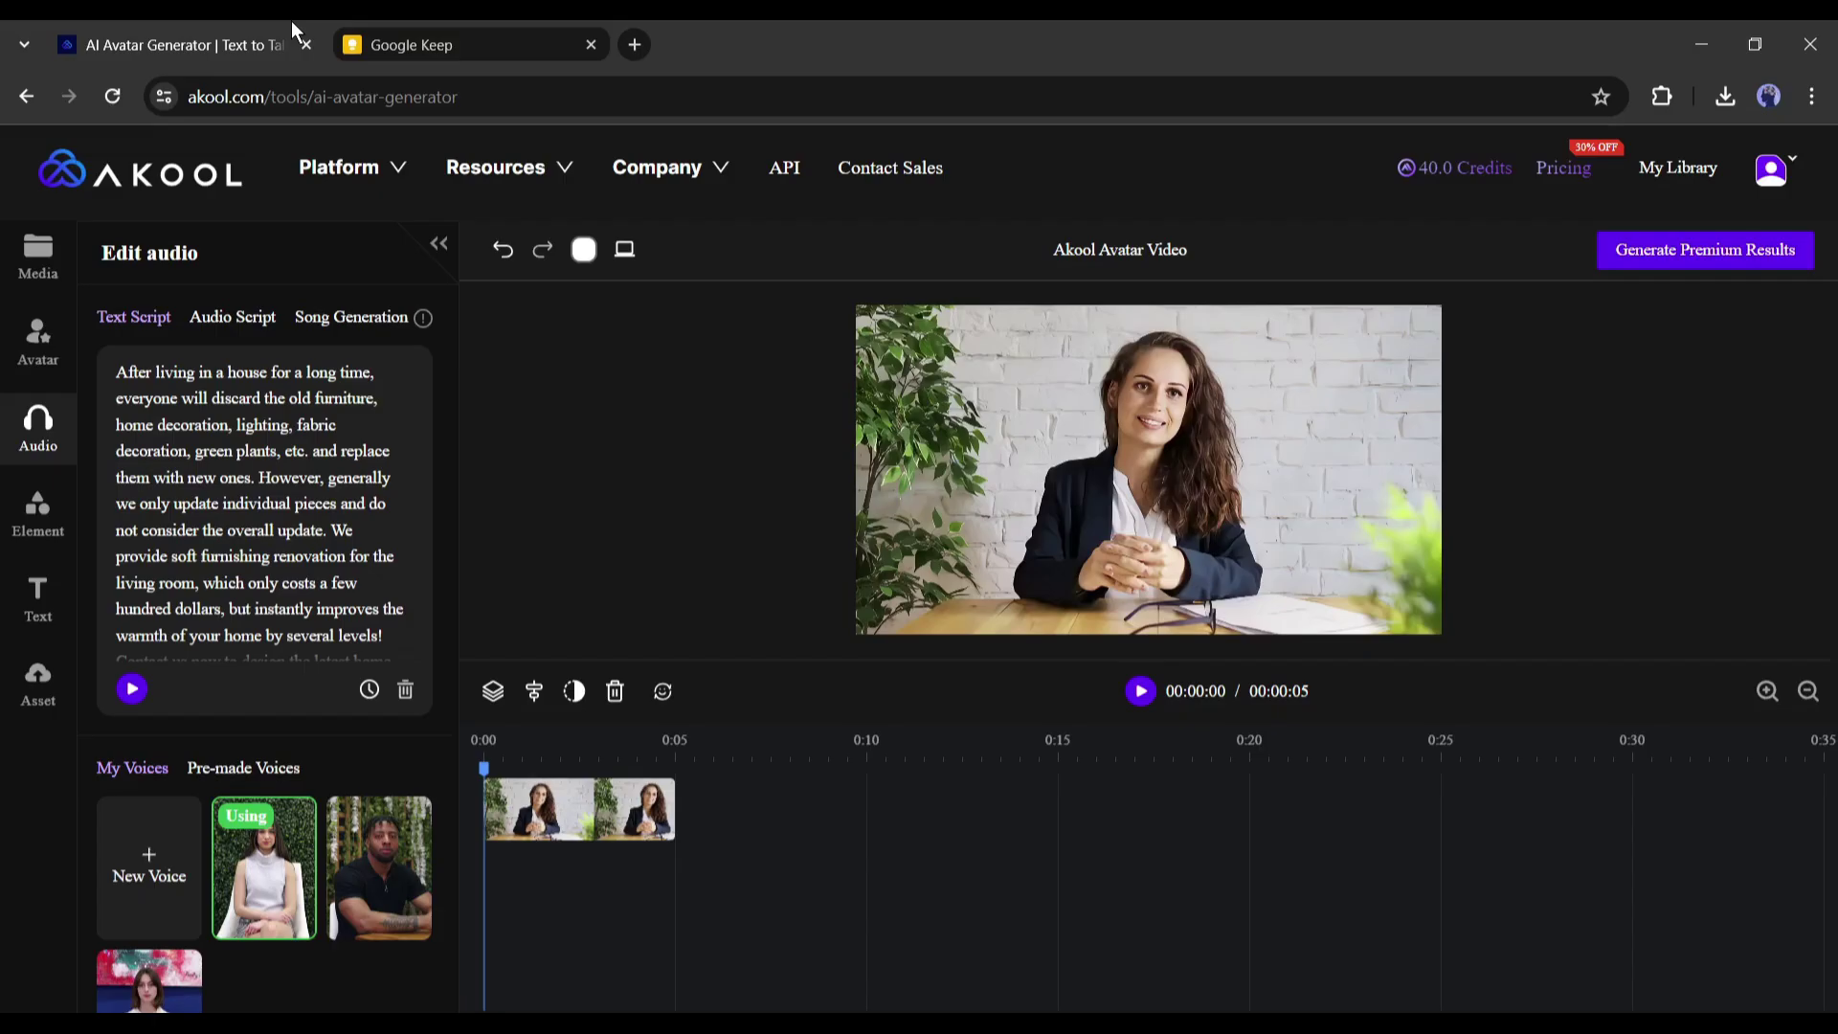
key(ctrl+a)
key(ctrl+v)
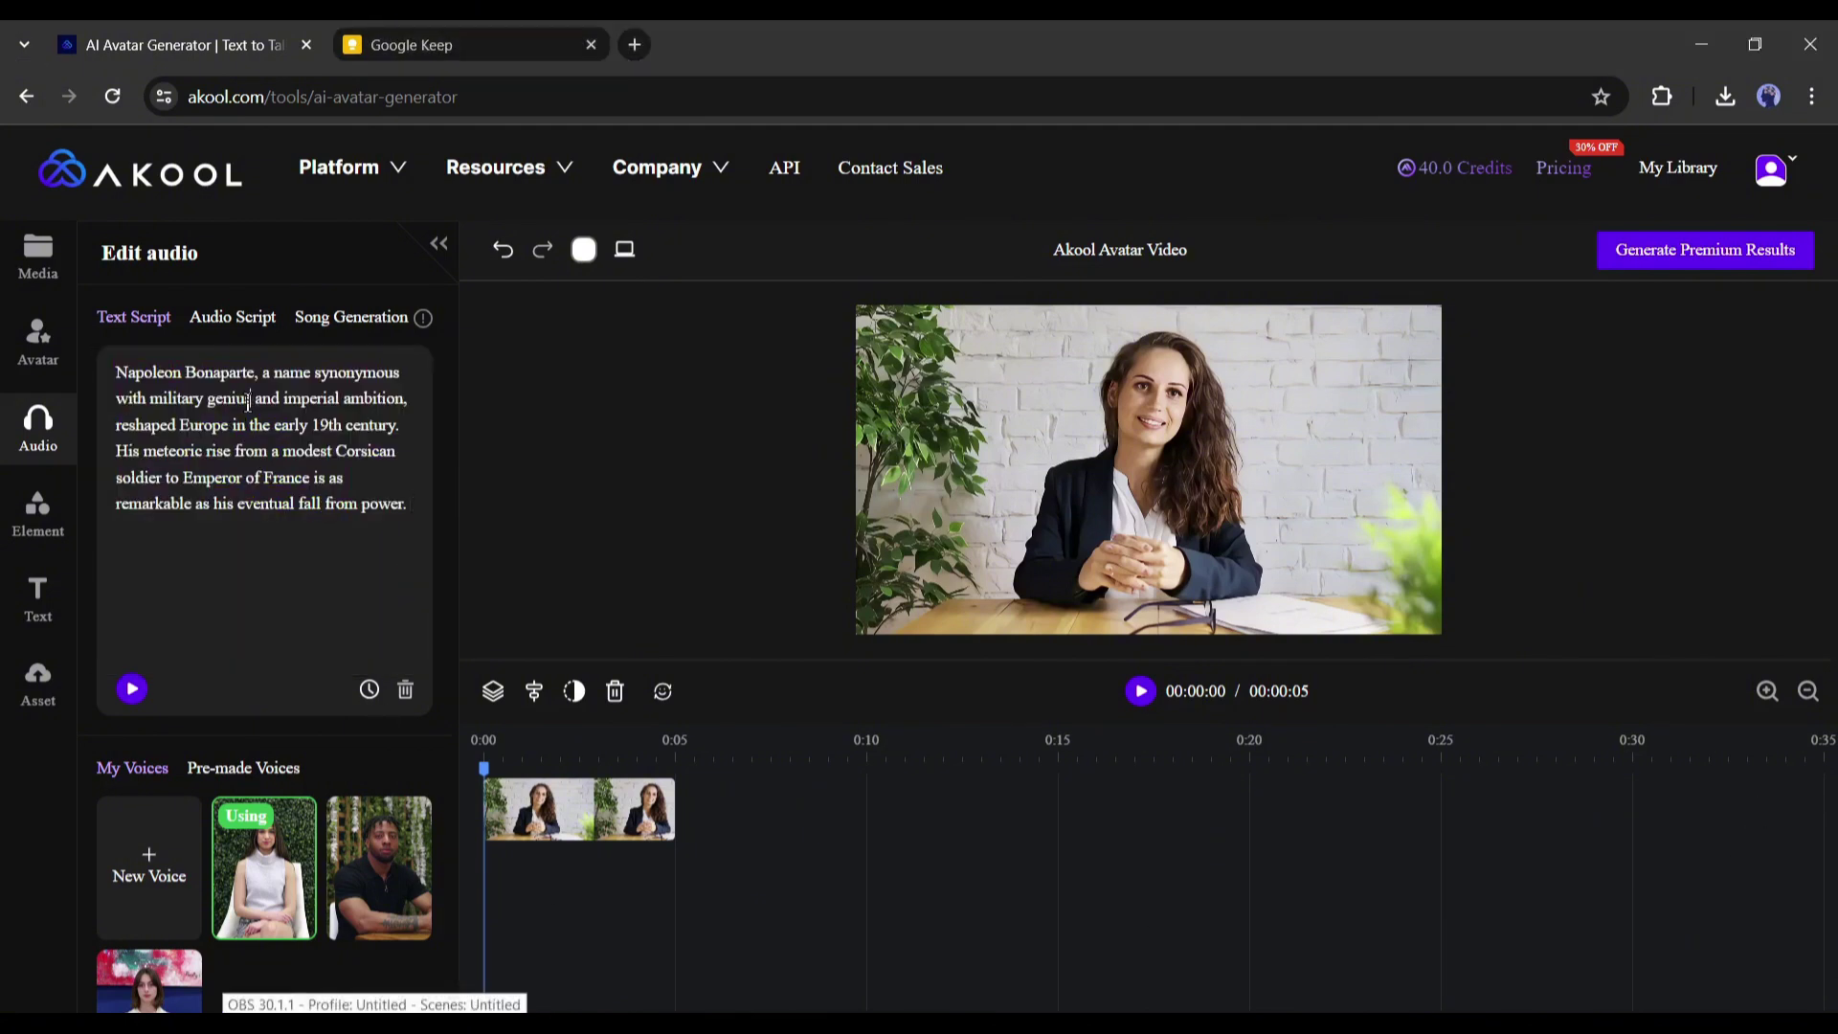
click(368, 690)
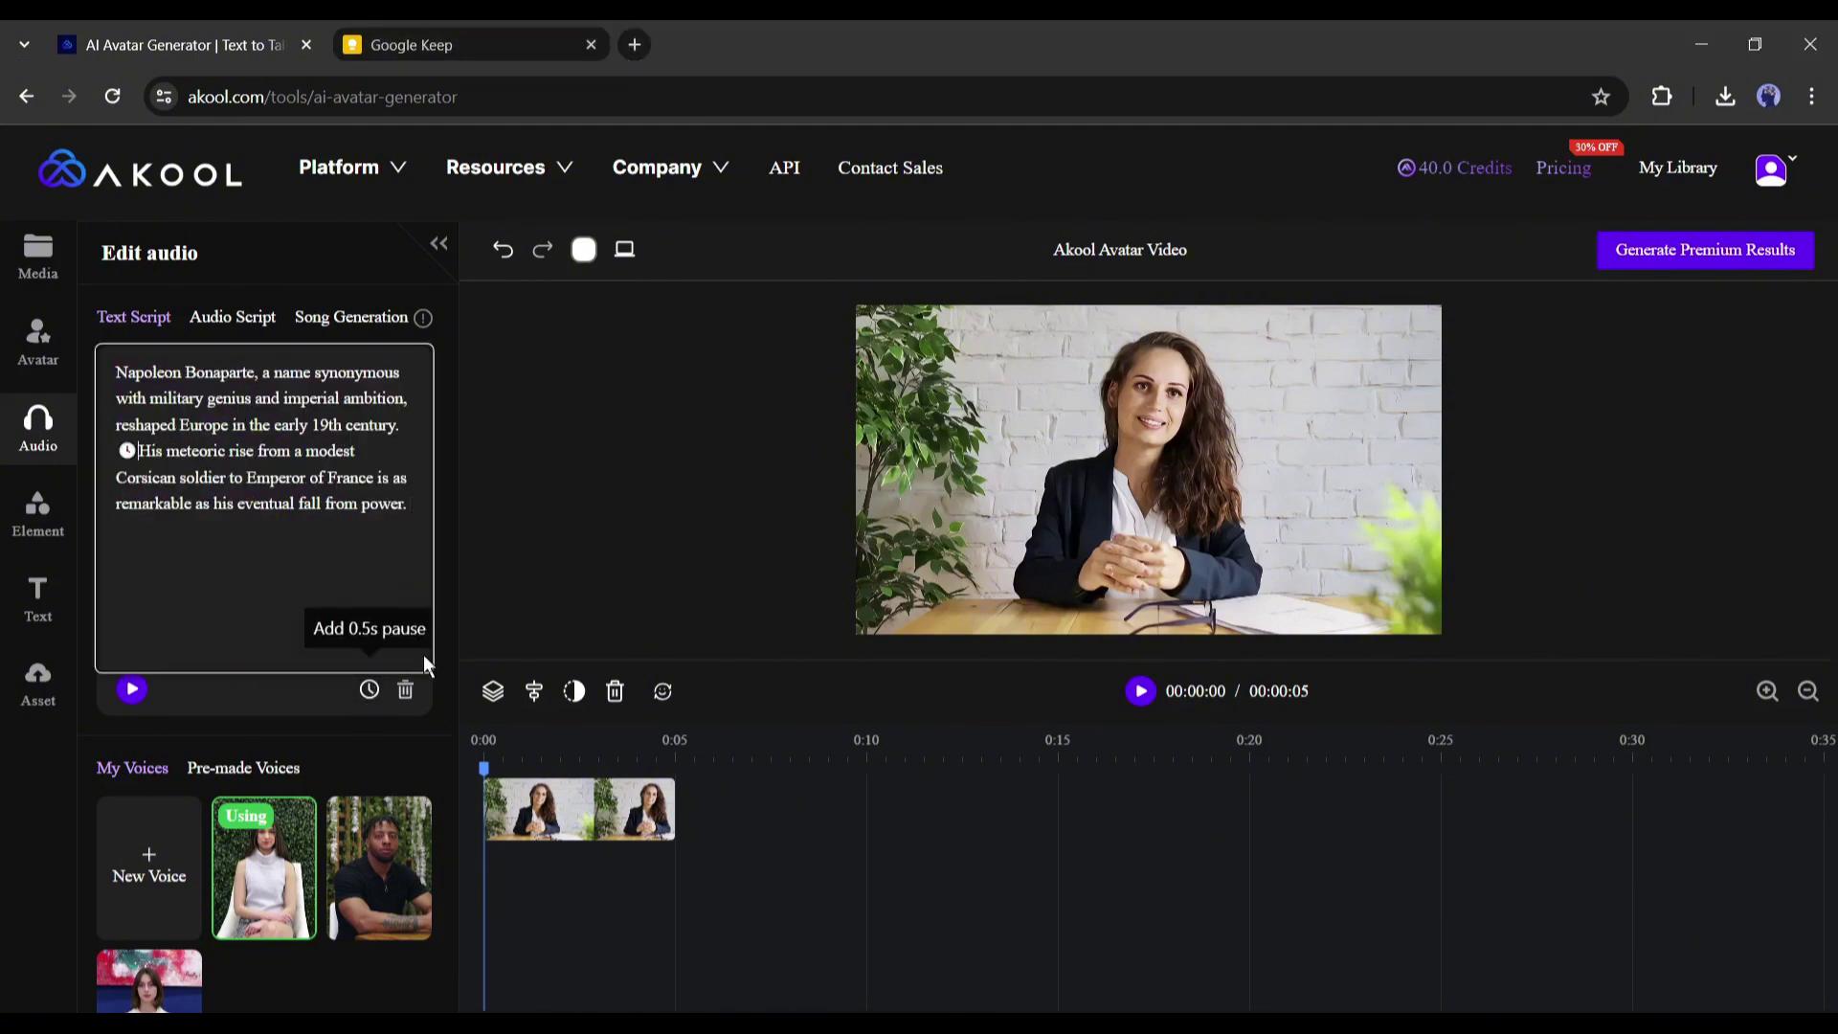
scroll(233, 753, down, 2)
scroll(249, 472, up, 2)
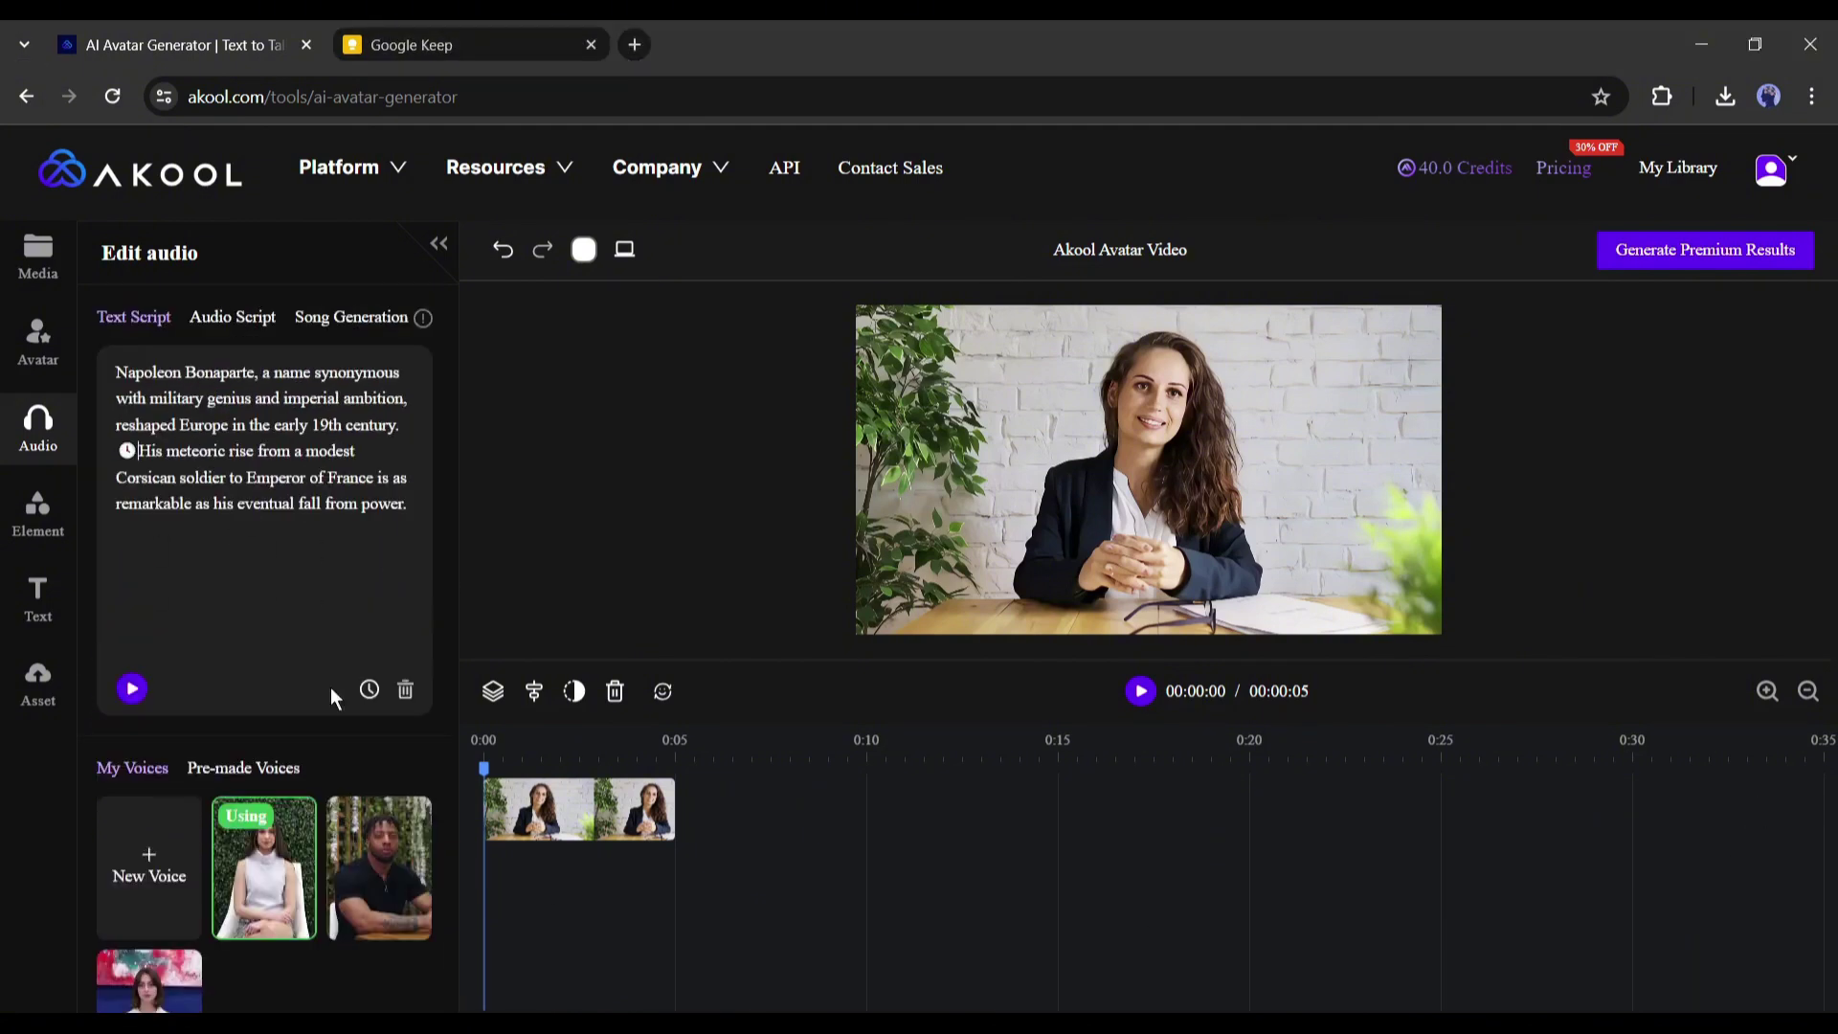
Upload a face image through the Face Swap option for the clip
click(674, 701)
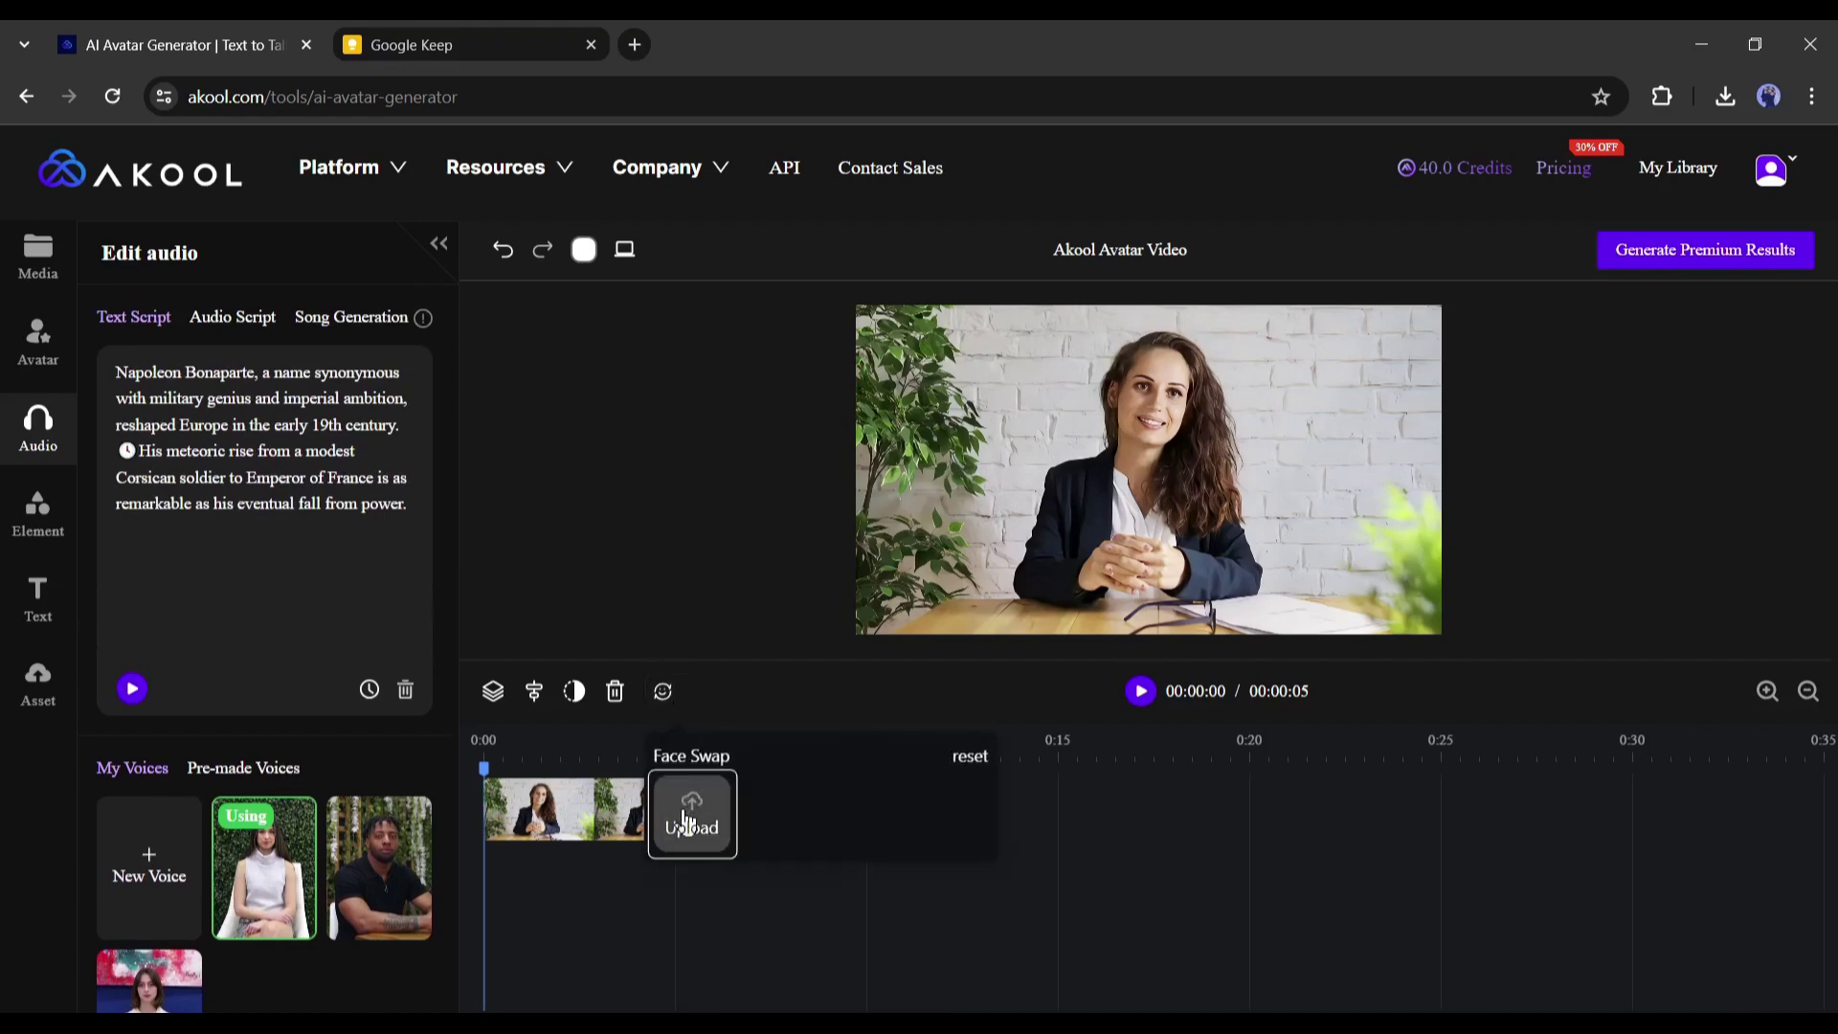
click(684, 814)
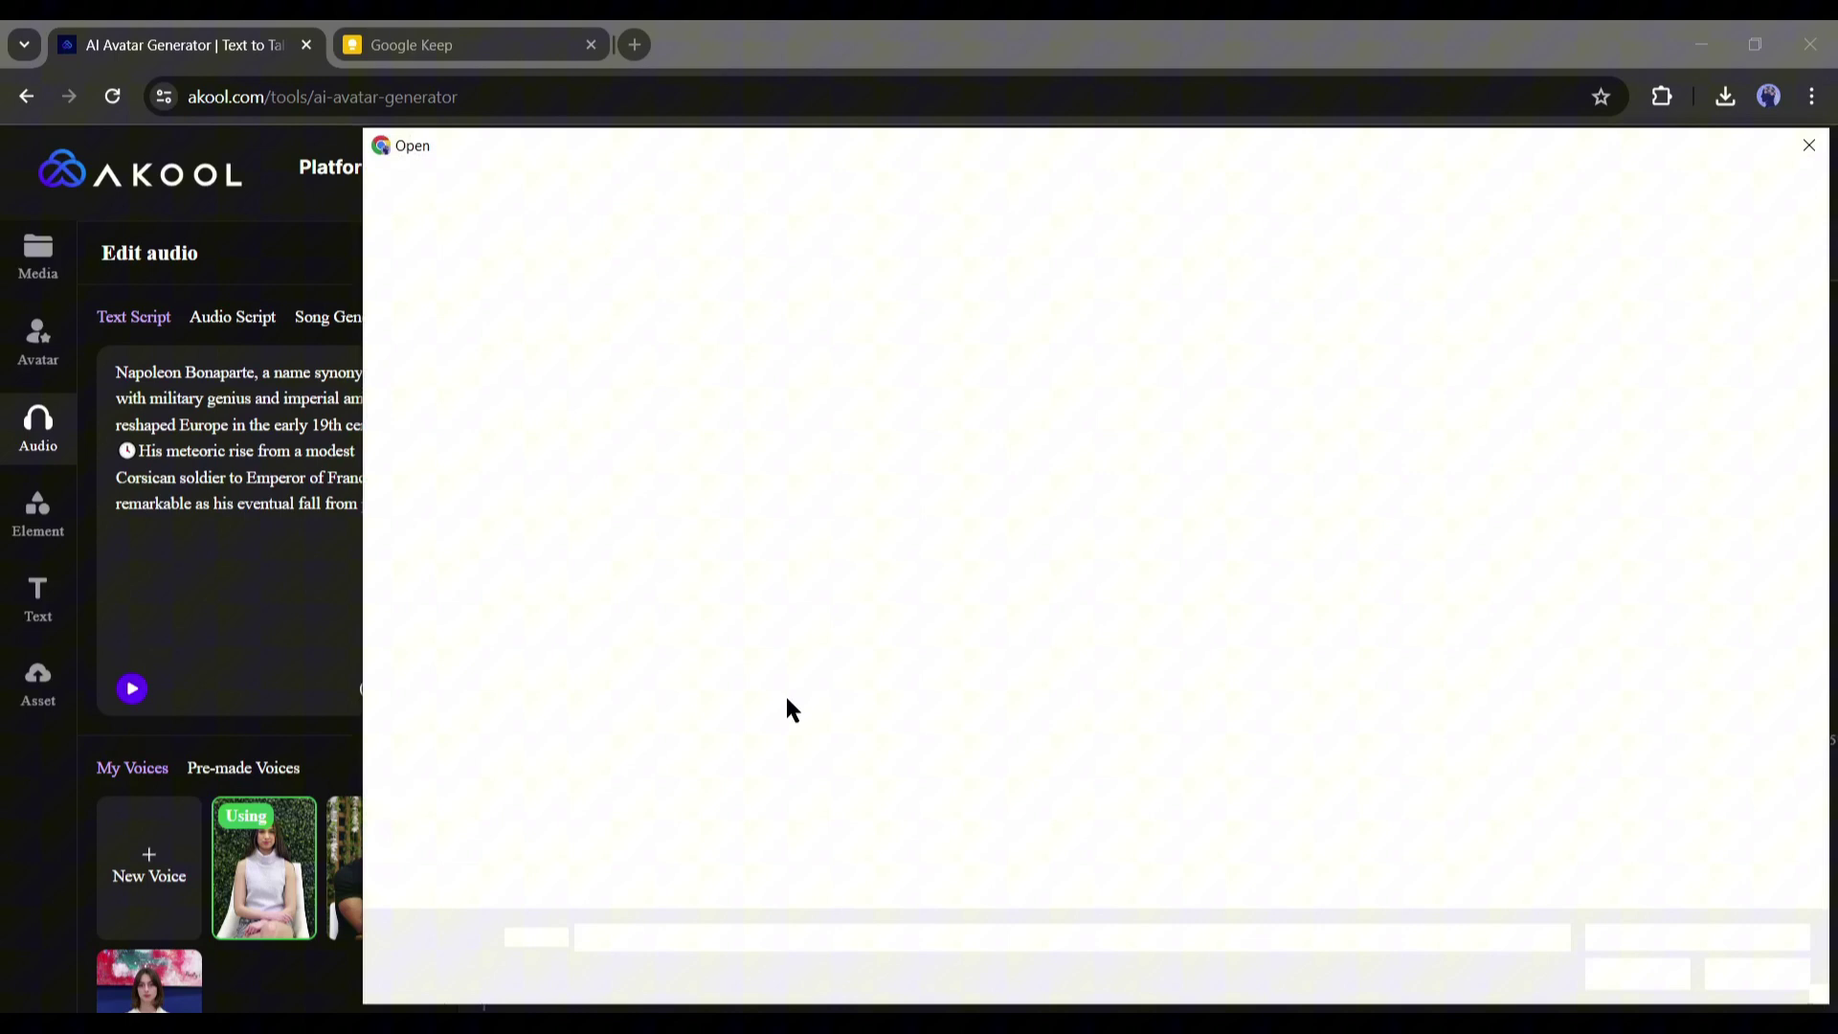
double_click(785, 693)
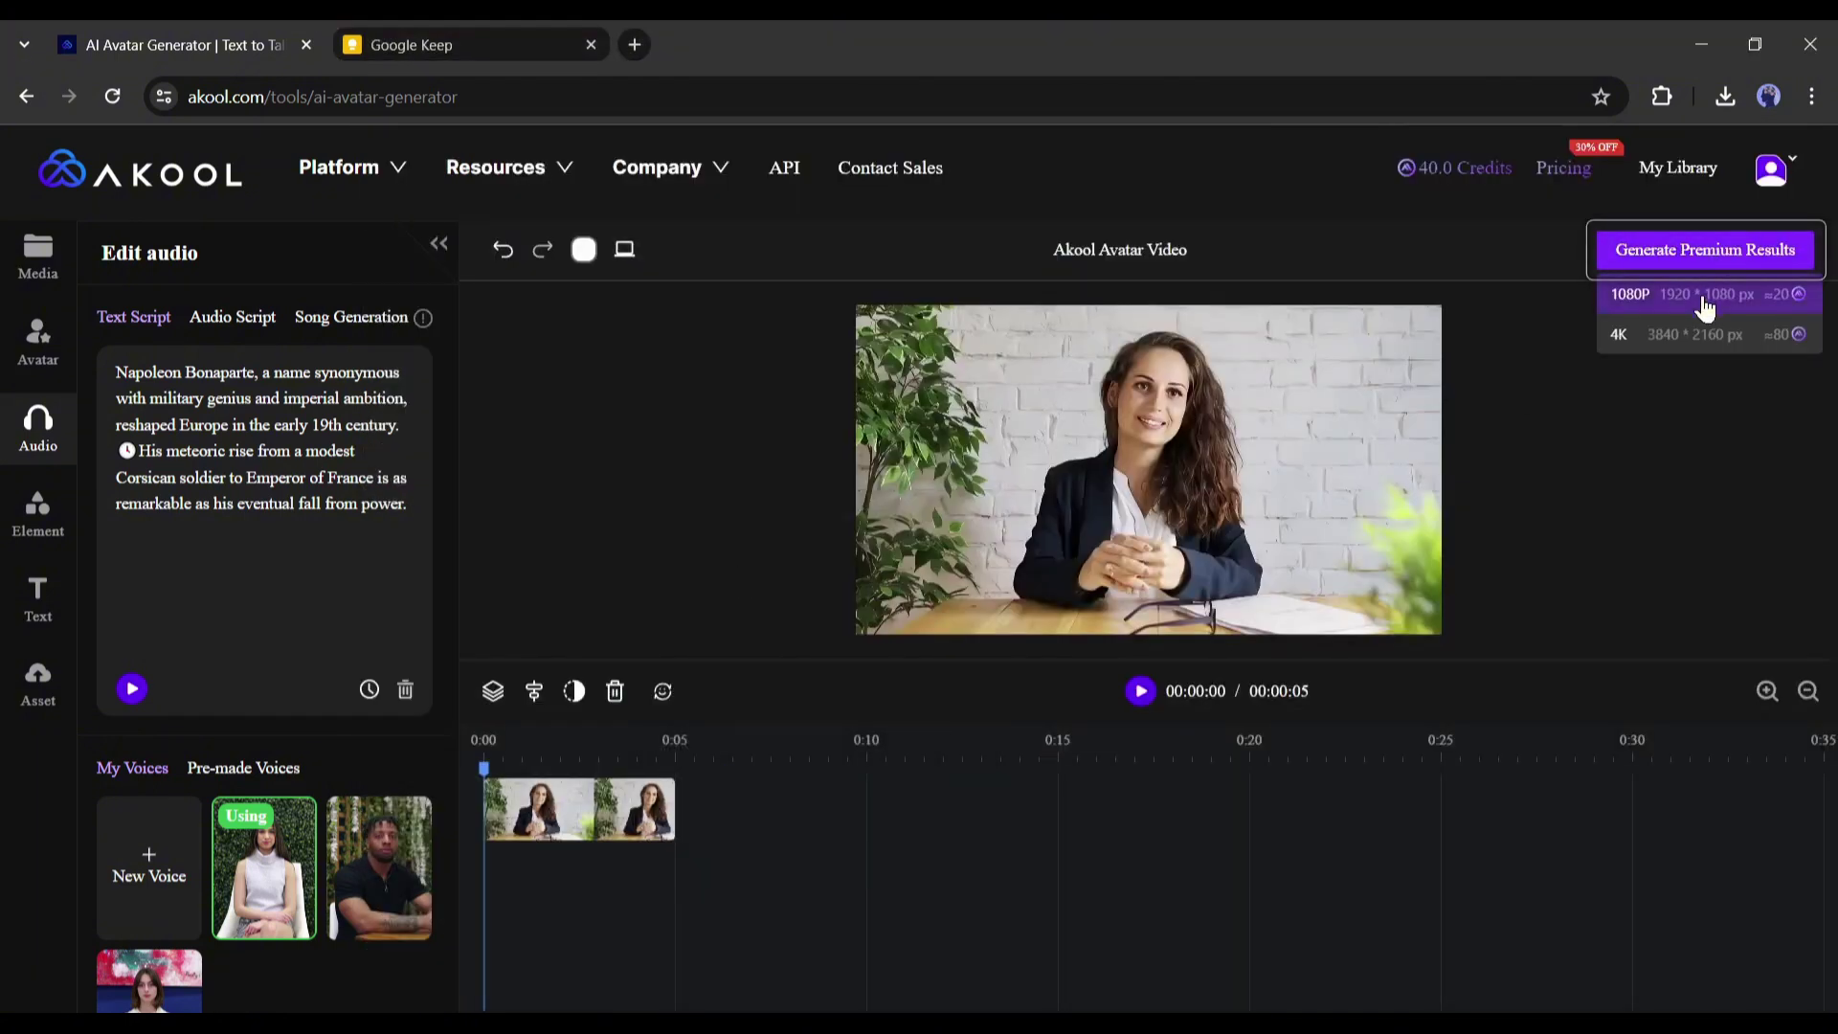
Generate the Napoleon video and play the 17-second result from My Library
click(1688, 299)
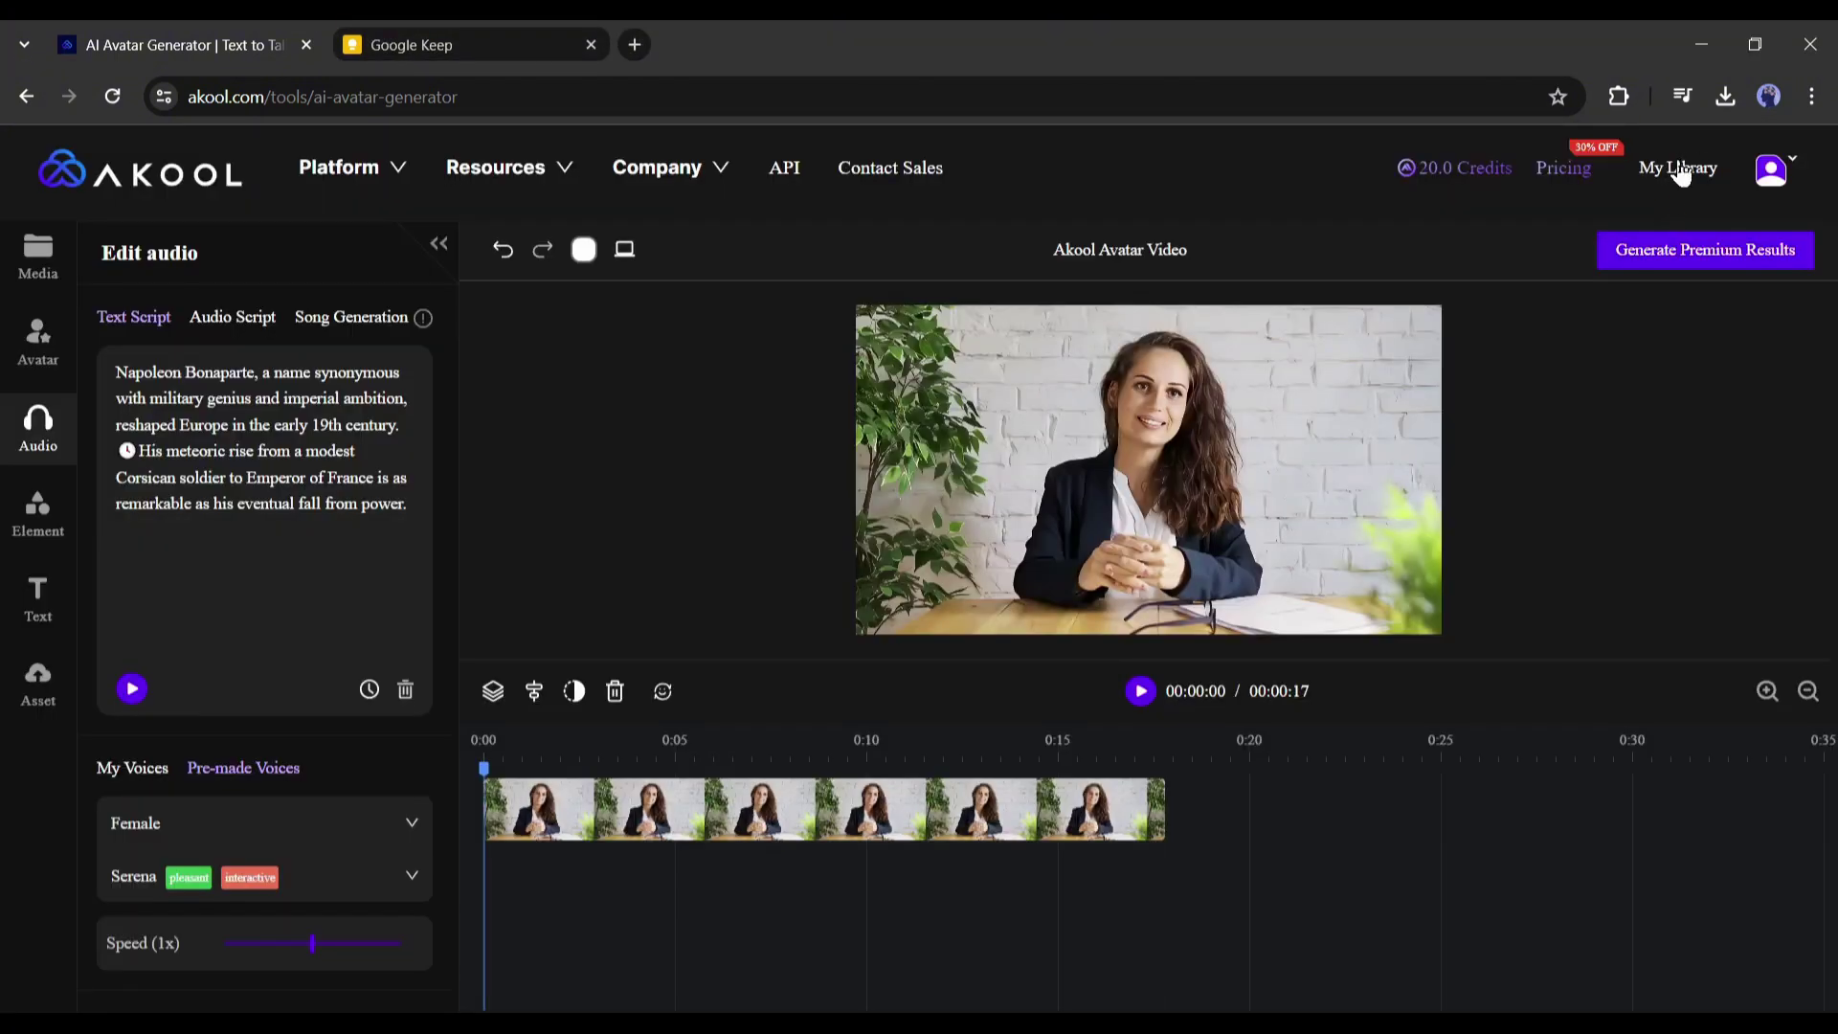
click(1682, 171)
click(617, 543)
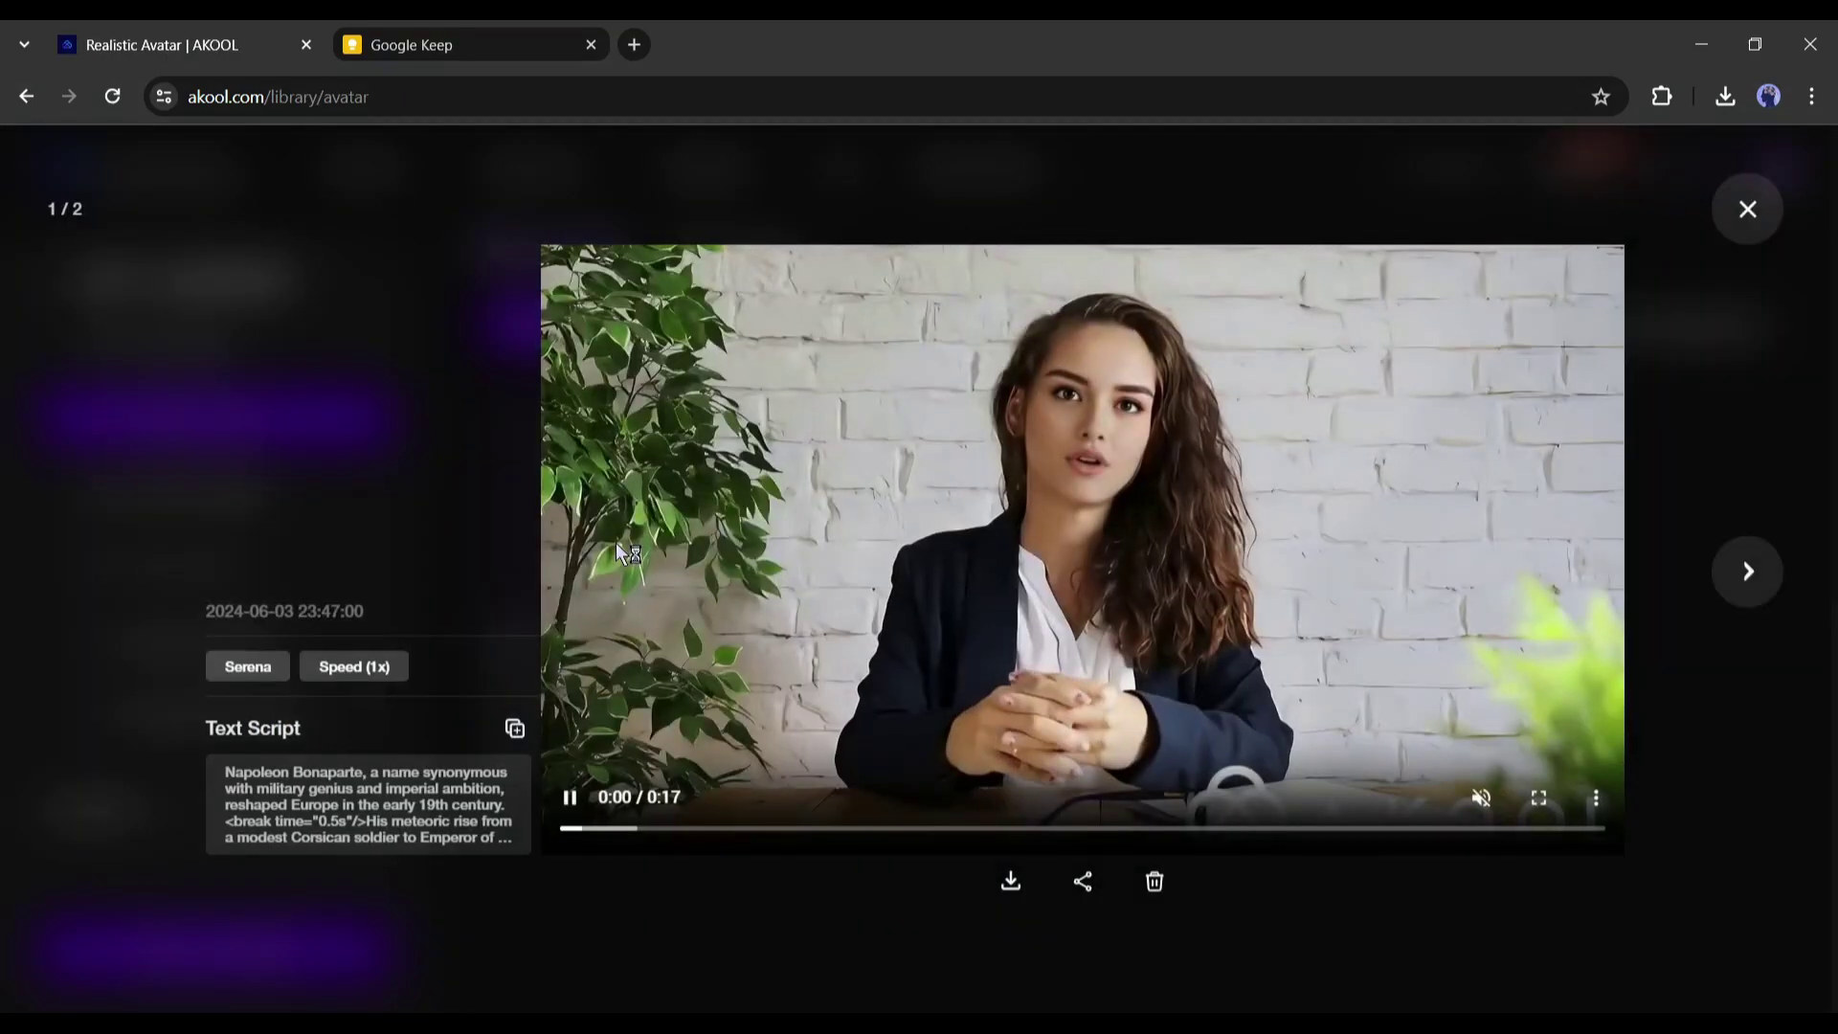